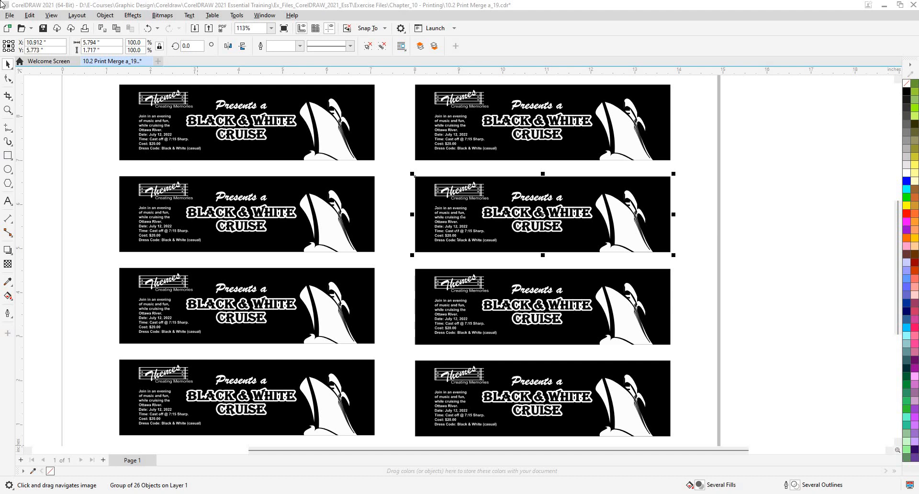
# Open the print settings, choose Fax as the printer, and review its preferences without changing them
pyautogui.hotkey('alt', 'f')
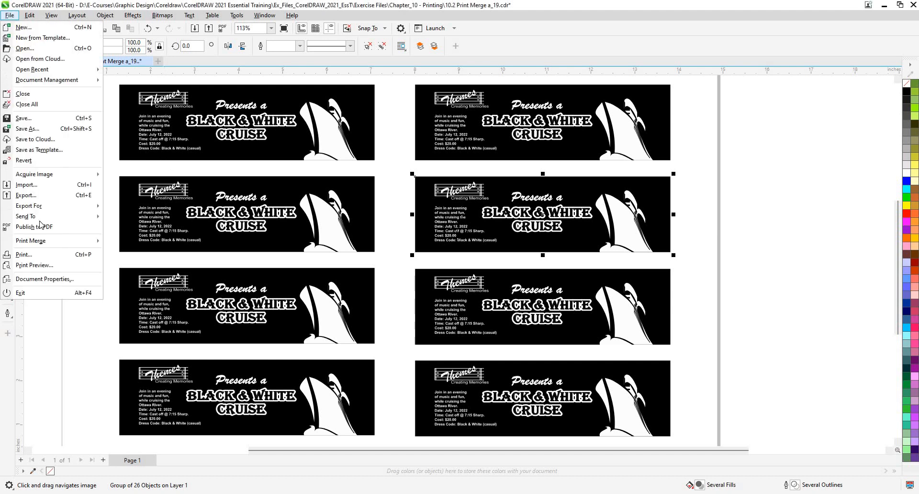
pyautogui.click(47, 258)
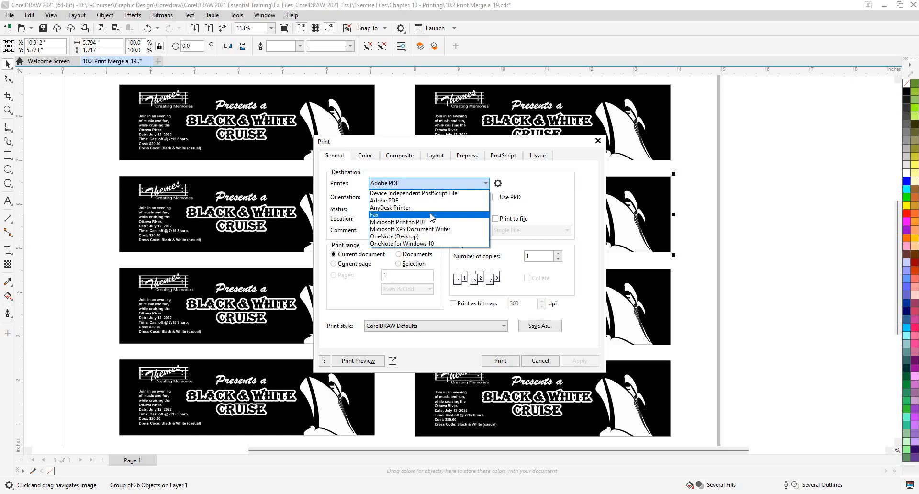
pyautogui.click(433, 217)
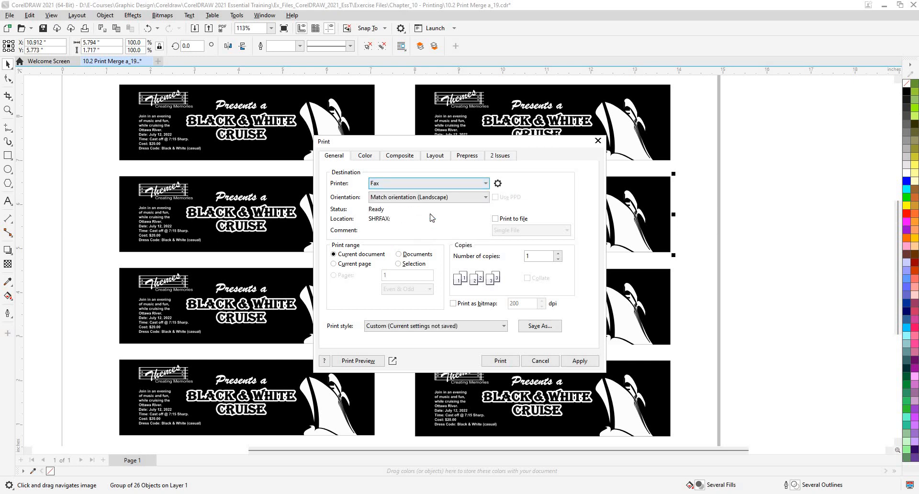
pyautogui.click(497, 185)
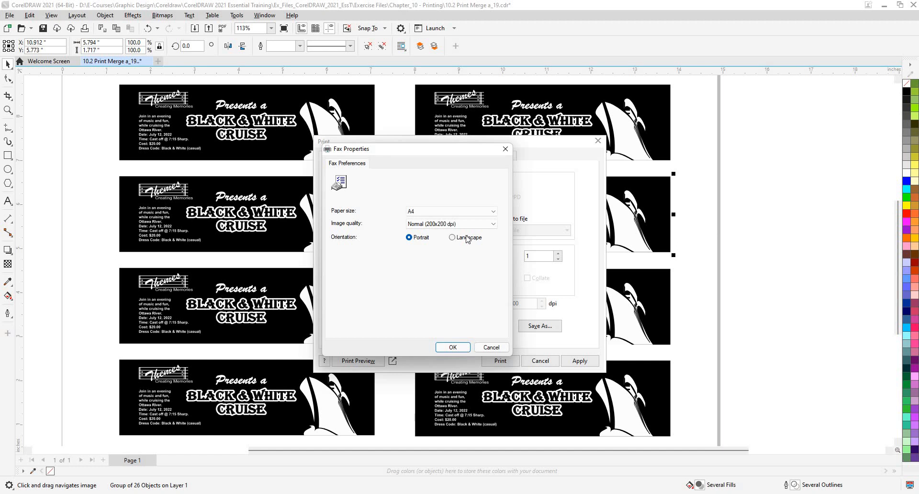
pyautogui.click(492, 348)
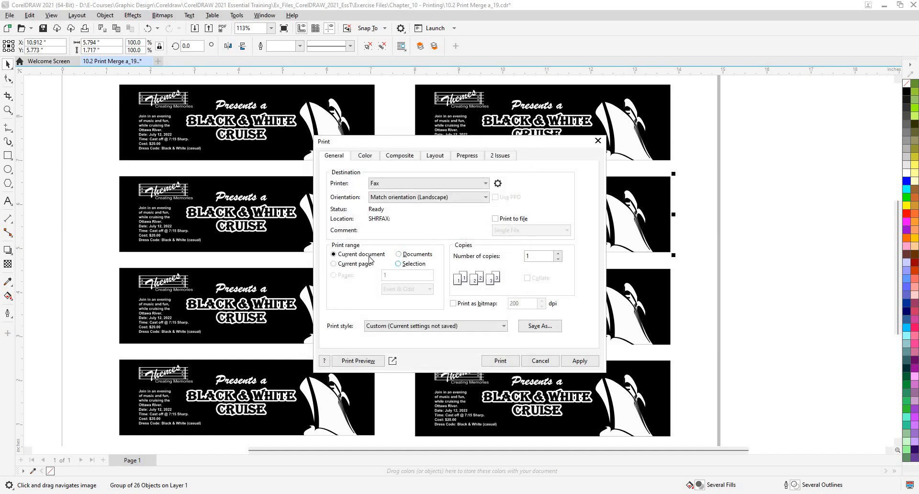
# Try the Documents print range and the copies setting, and examine the print preview of the ticket page
pyautogui.click(407, 256)
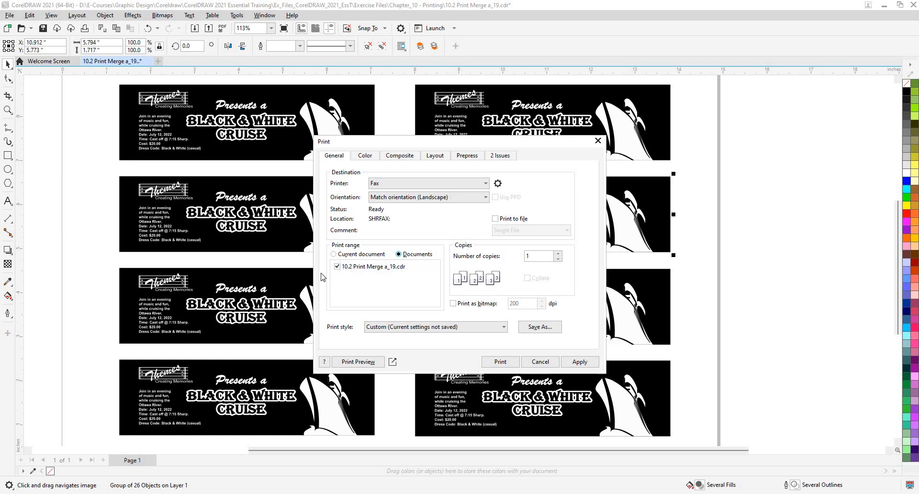
pyautogui.click(558, 254)
pyautogui.click(346, 365)
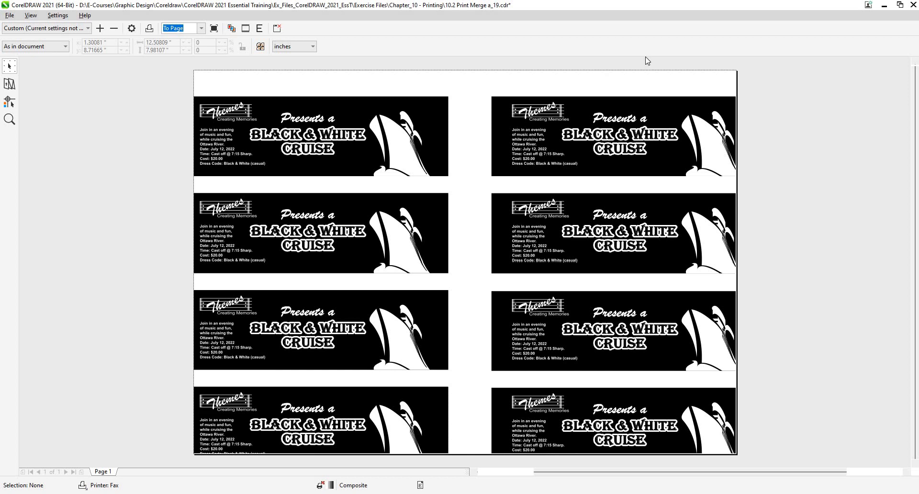
pyautogui.click(913, 5)
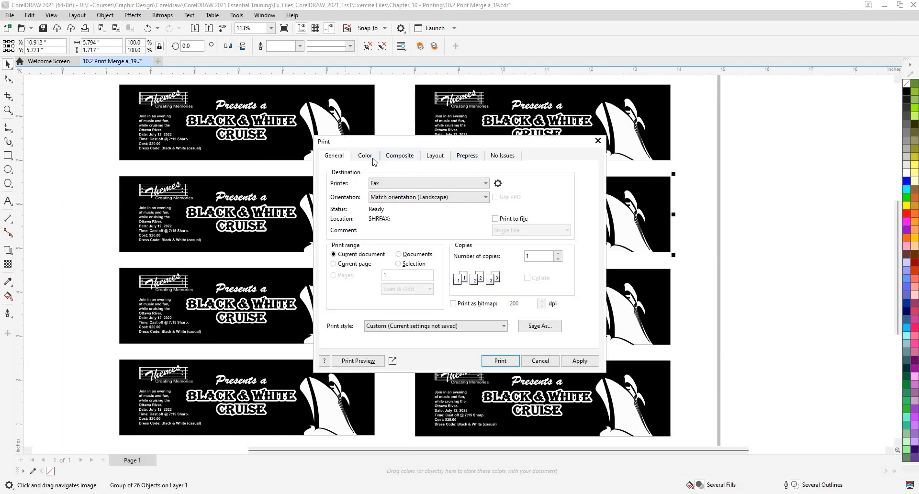
# Set the print color output to Separations and preview the individual CMYK plates, including Yellow and Black
pyautogui.click(365, 156)
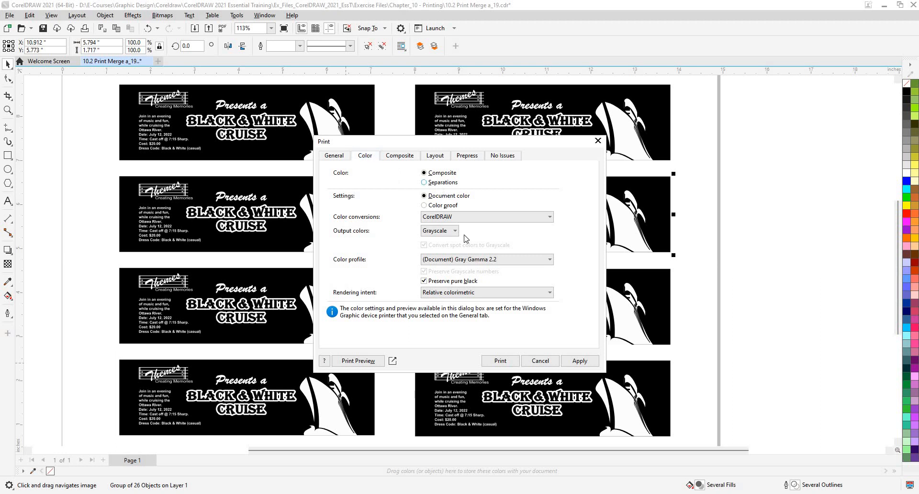
pyautogui.click(443, 183)
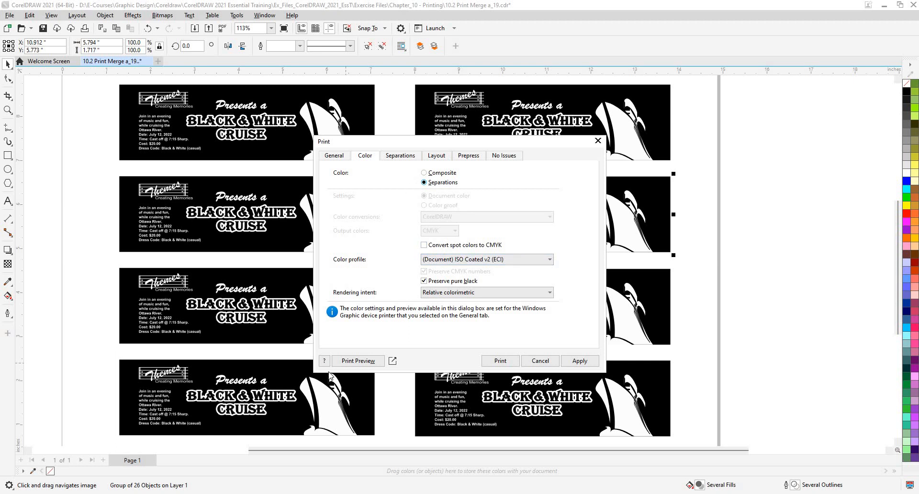
pyautogui.click(352, 364)
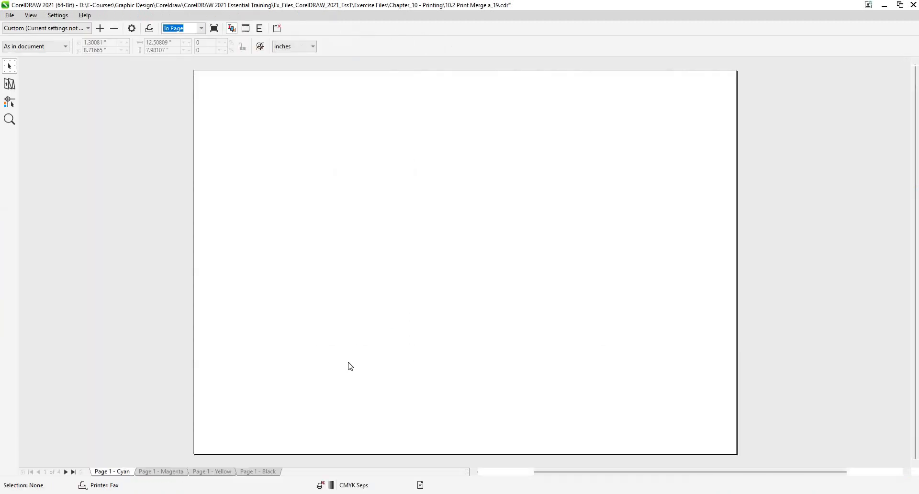
pyautogui.click(200, 472)
pyautogui.click(246, 473)
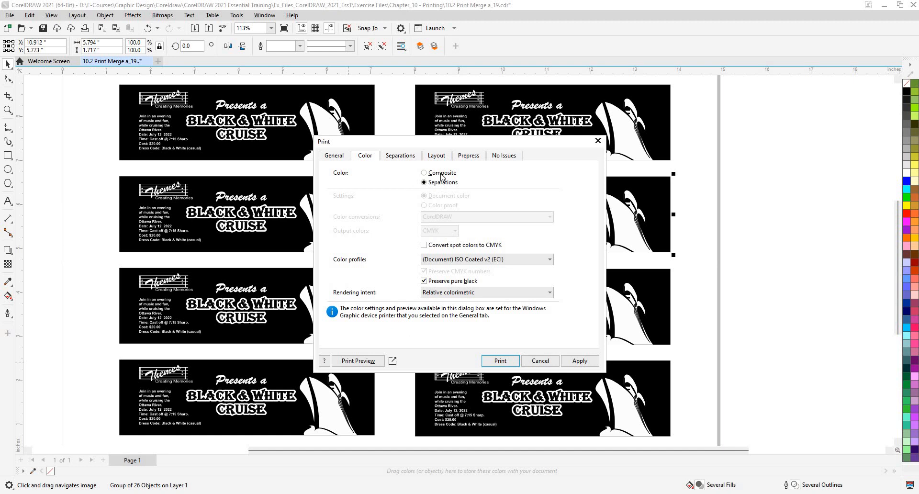
# Switch the print color output to Composite and review the composite overprint and trapping options
pyautogui.click(412, 158)
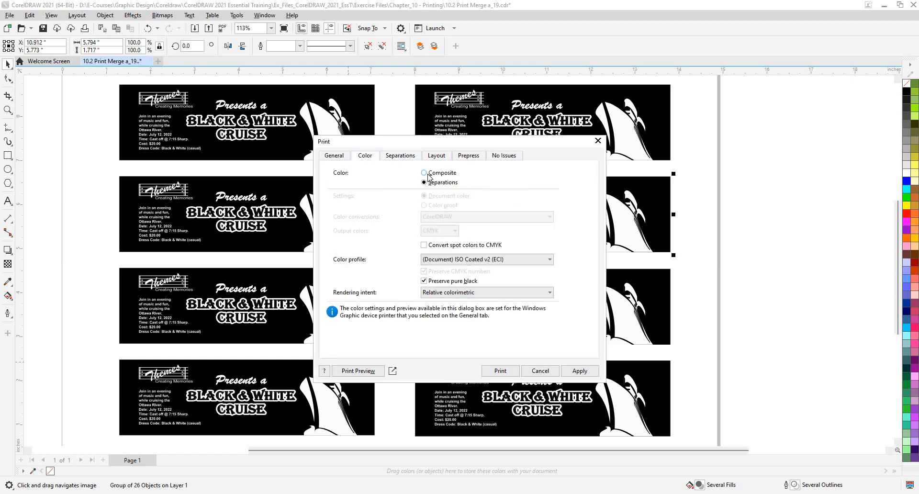
pyautogui.click(425, 174)
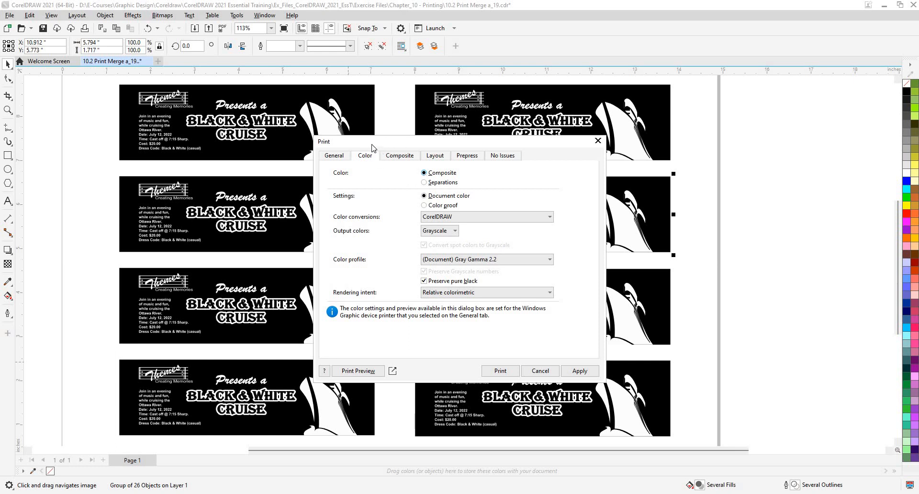
pyautogui.click(398, 156)
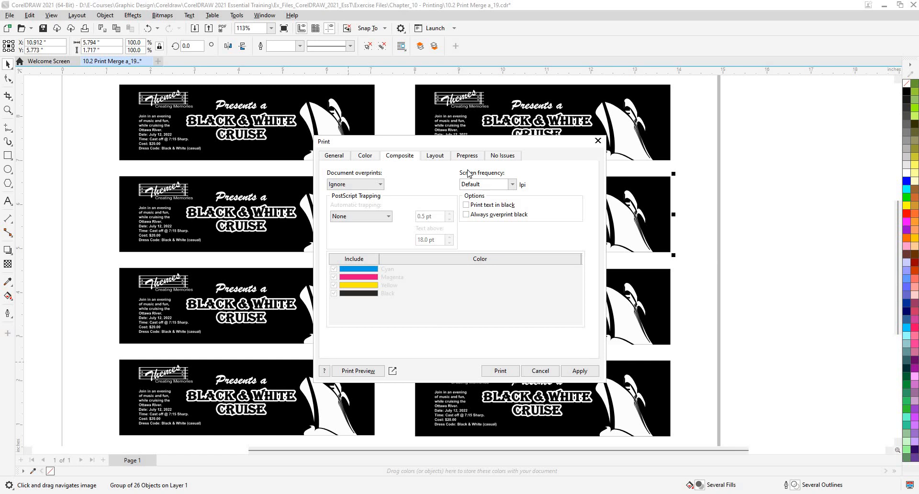
# Set the color output back to Separations and review the Magenta and Cyan plates in the separation settings
pyautogui.click(369, 157)
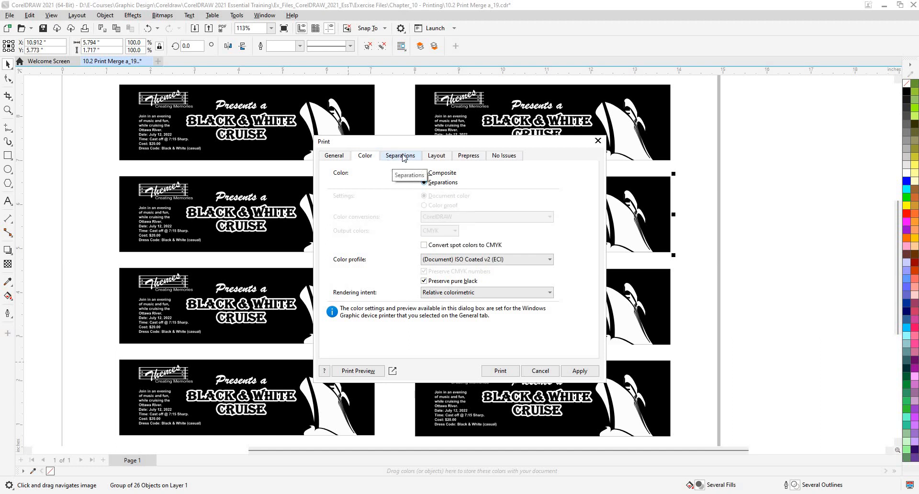
pyautogui.click(398, 156)
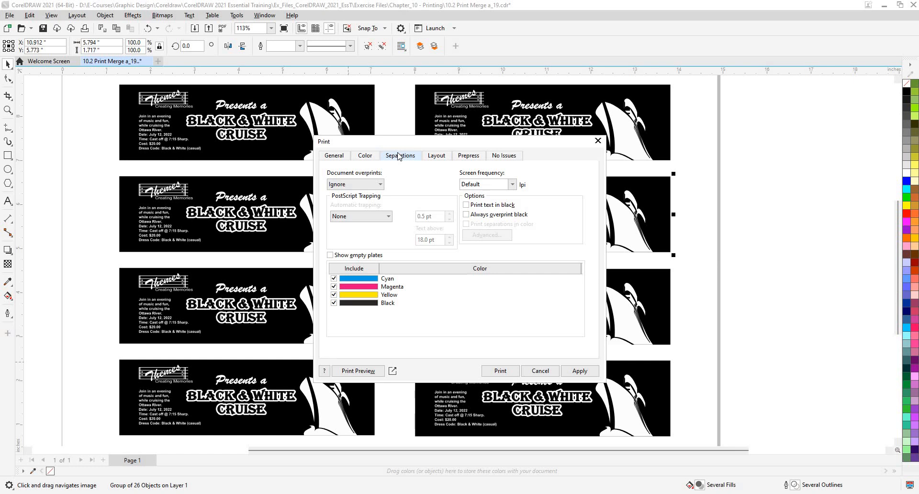
pyautogui.click(355, 287)
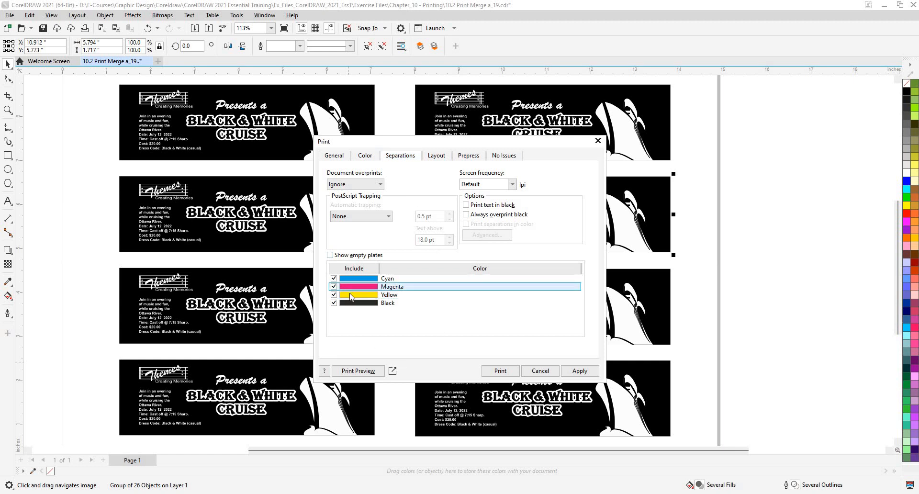
pyautogui.click(350, 280)
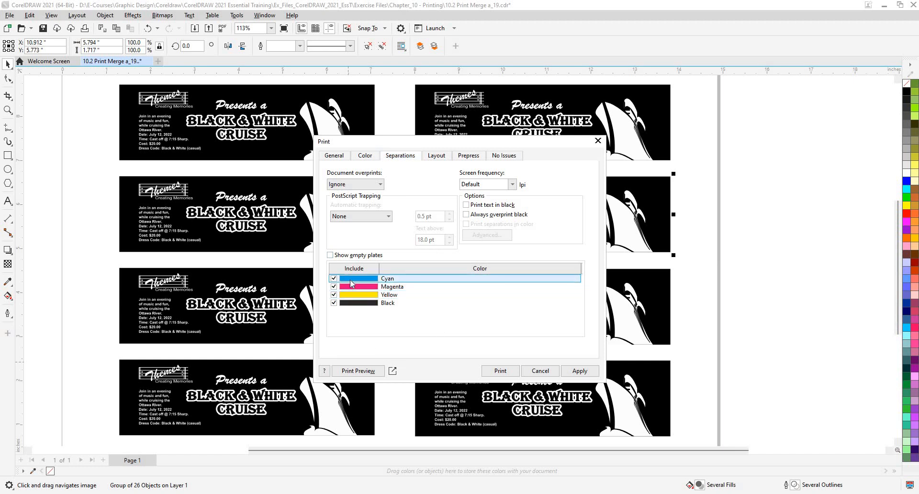
# In the print layout settings, reposition the artwork to the top left corner and enable tiled pages
pyautogui.click(440, 158)
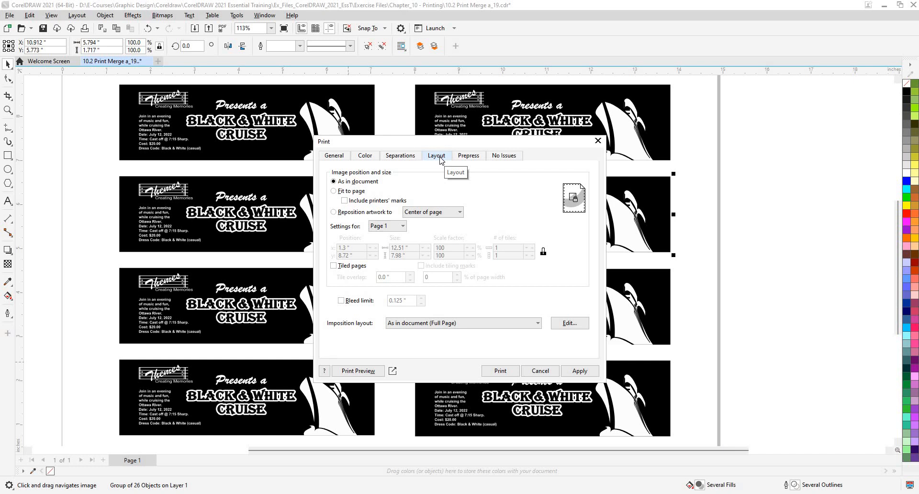
pyautogui.click(338, 191)
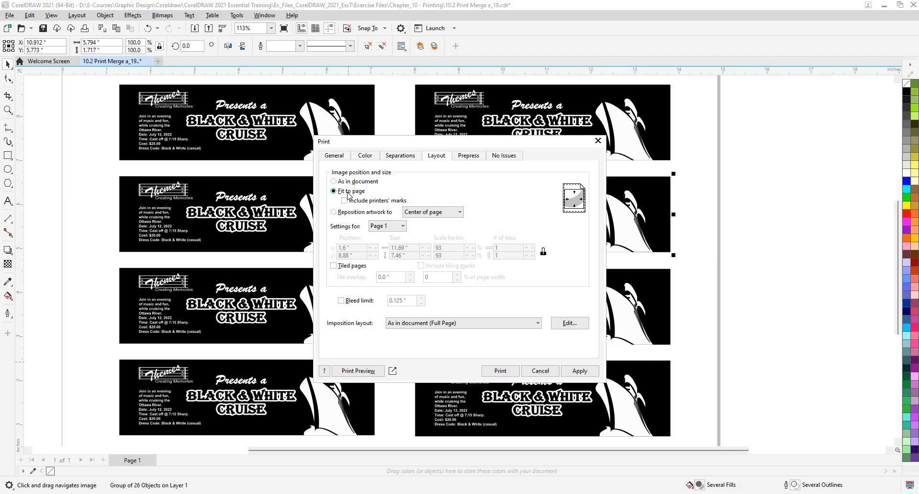
pyautogui.click(415, 217)
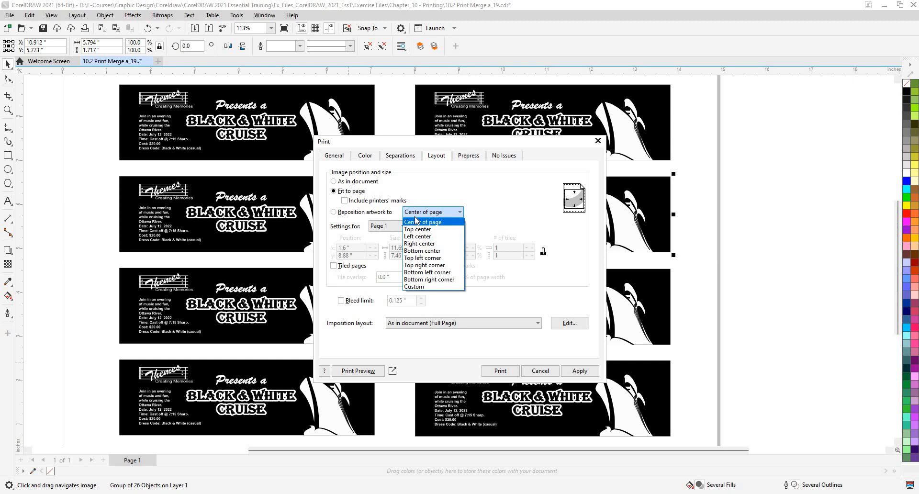
pyautogui.click(415, 217)
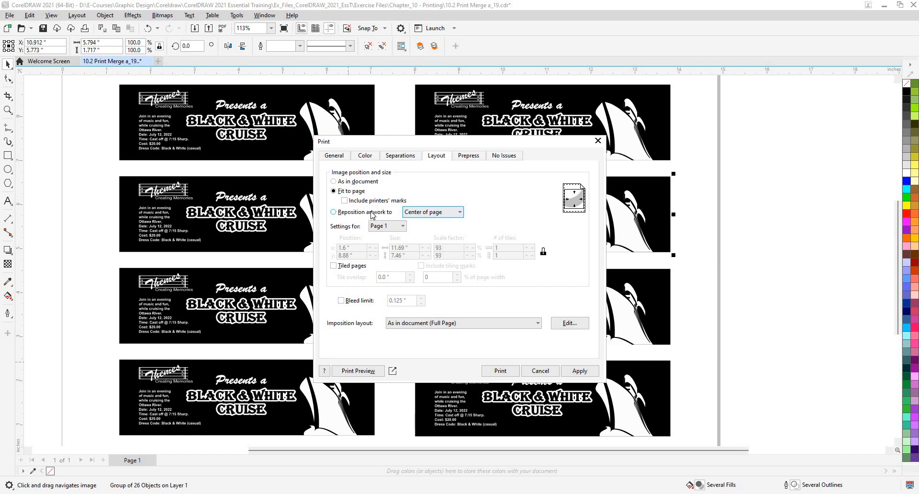
pyautogui.click(355, 267)
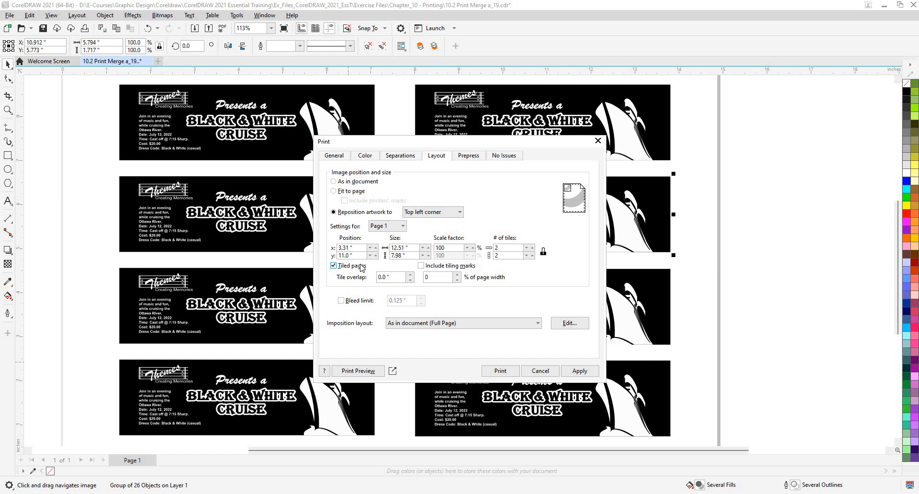
# Try the Invert and Mirror paper/film settings in the prepress options
pyautogui.click(482, 159)
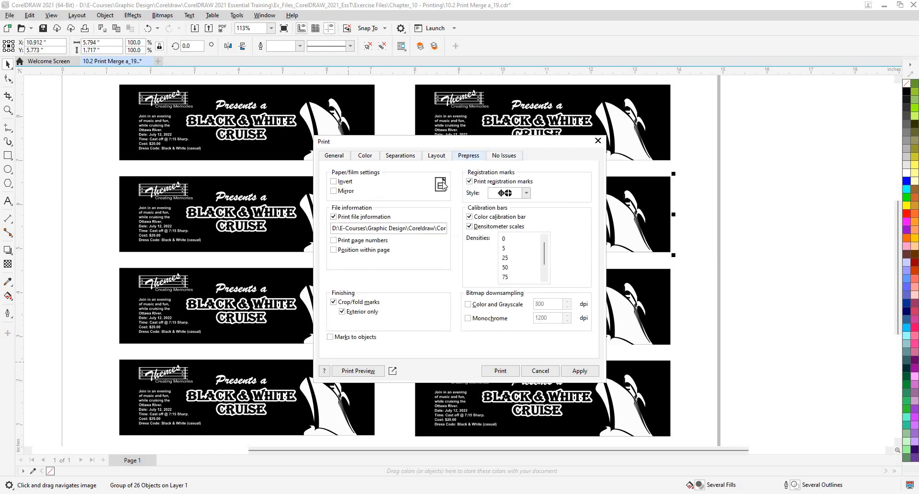
pyautogui.click(344, 184)
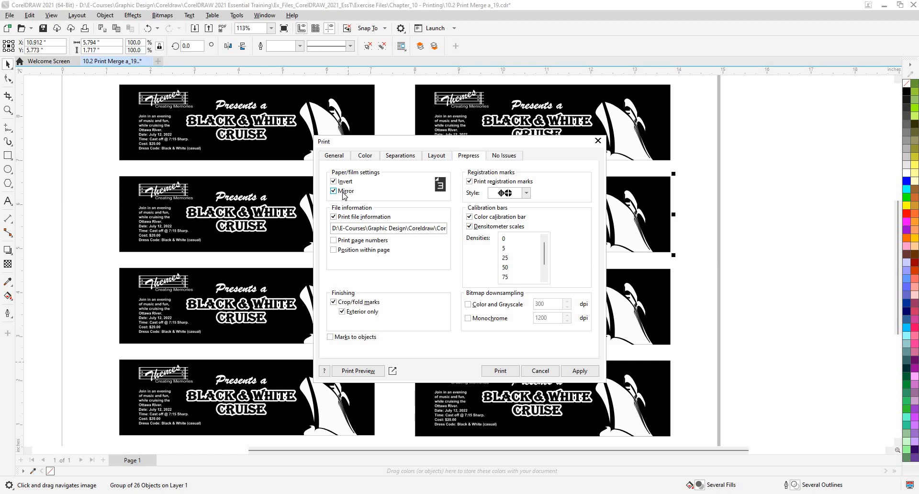
pyautogui.click(343, 191)
pyautogui.click(344, 183)
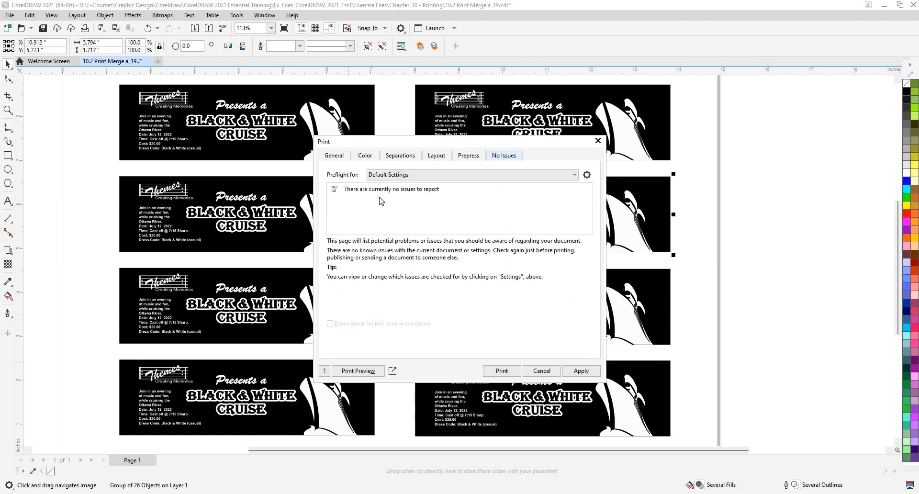
# Exclude the PDF Export check for high-resolution OPI images in PDF/X standards from preflight, keep the settings as Custom, and review them
pyautogui.click(395, 175)
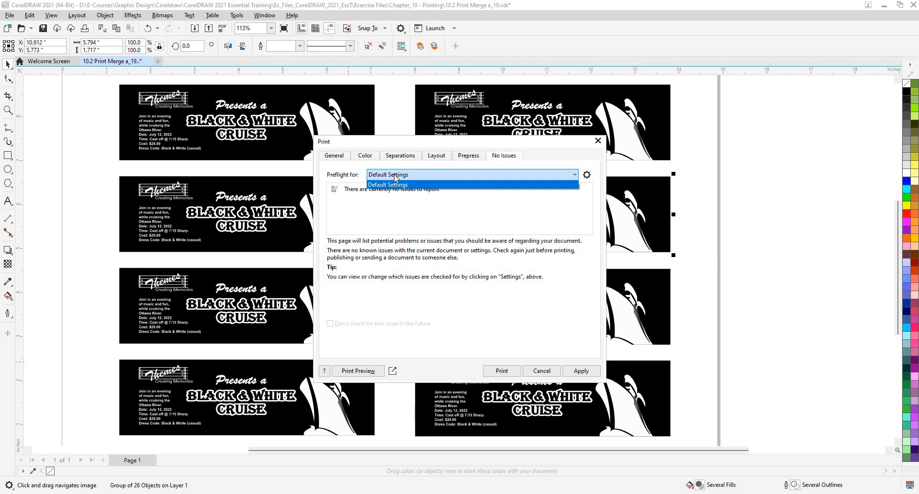
pyautogui.click(396, 232)
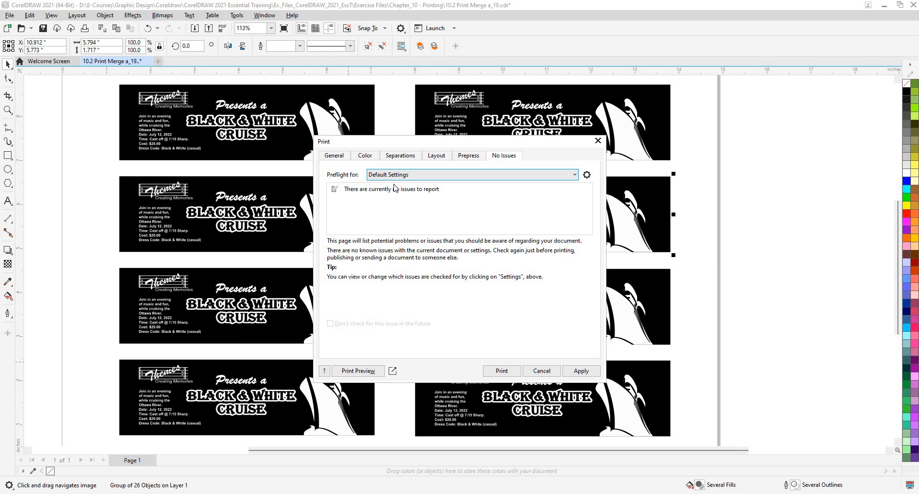
pyautogui.click(588, 174)
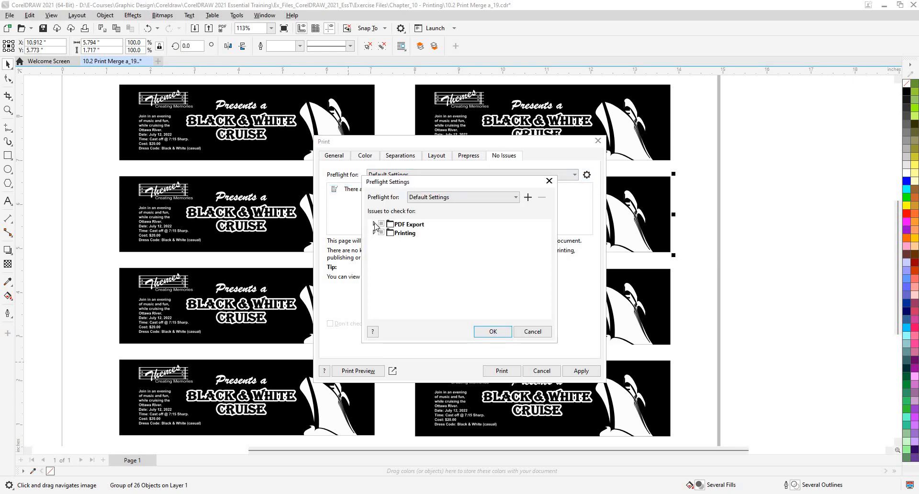
pyautogui.click(374, 225)
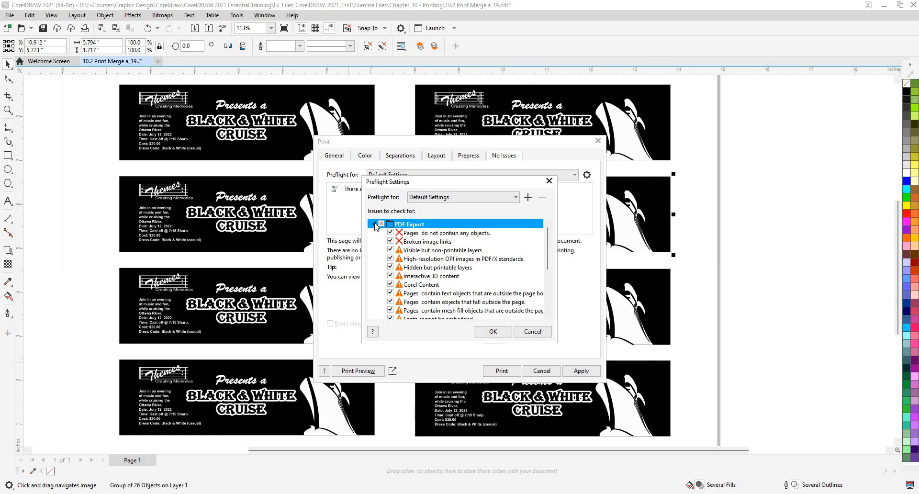
pyautogui.click(390, 259)
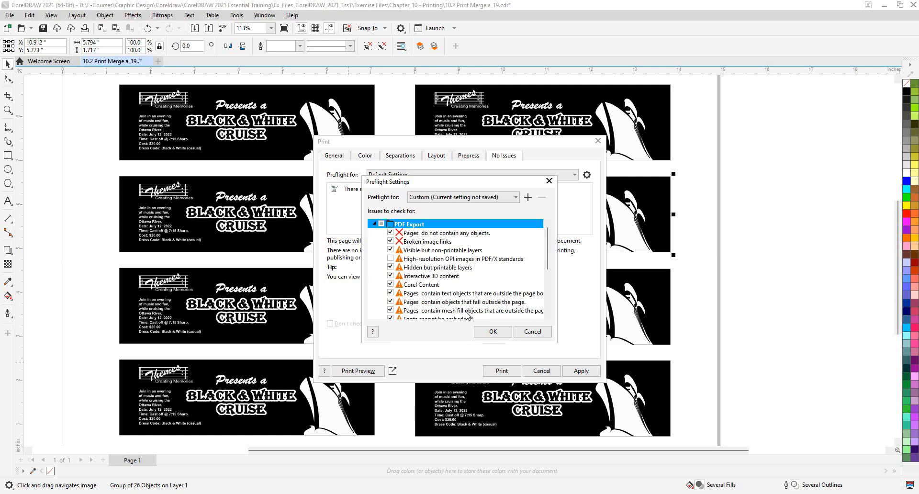
pyautogui.click(486, 333)
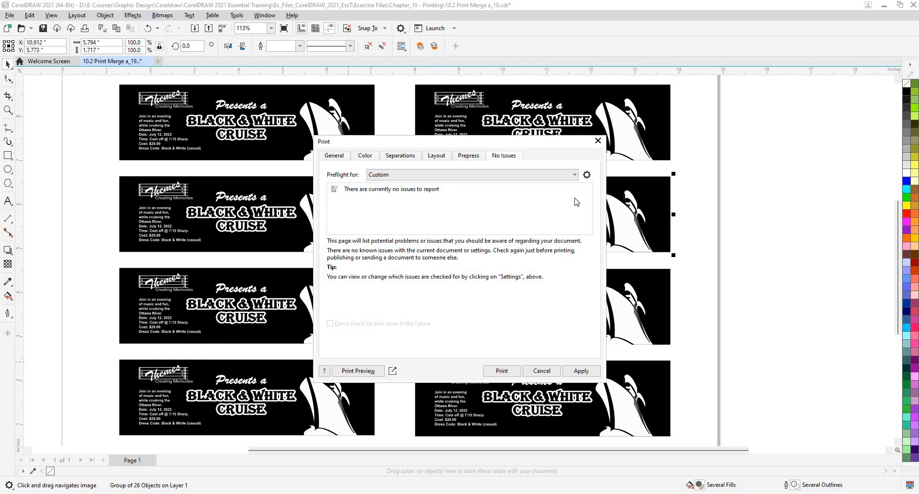
pyautogui.click(588, 176)
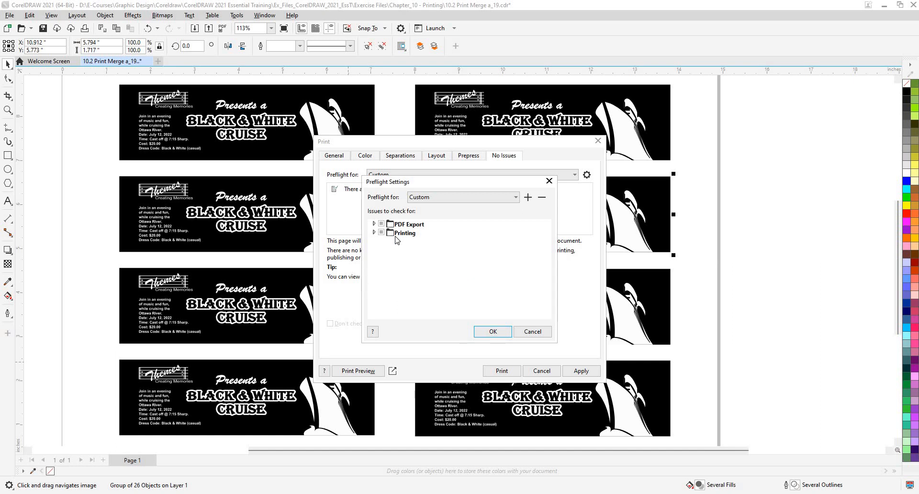
pyautogui.click(529, 333)
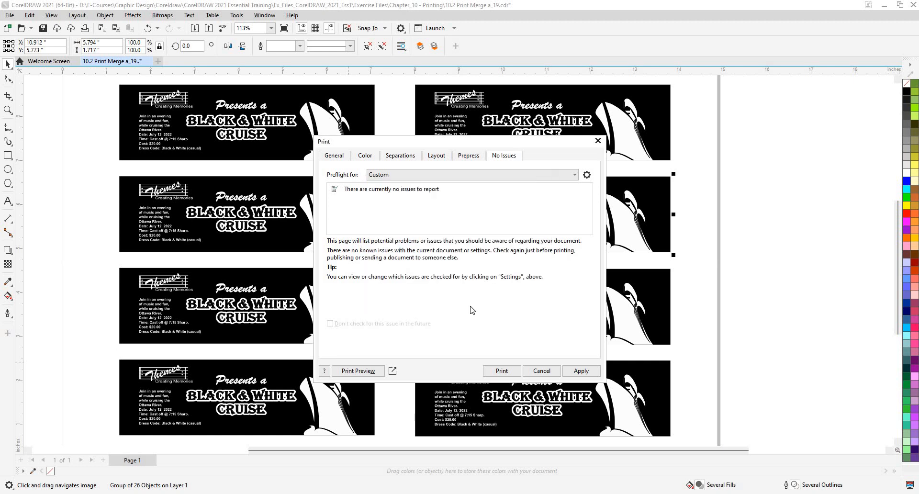
# Close the print settings without printing and create a new A4 portrait CMYK document, 210 × 297 mm at 300 dpi
pyautogui.click(553, 374)
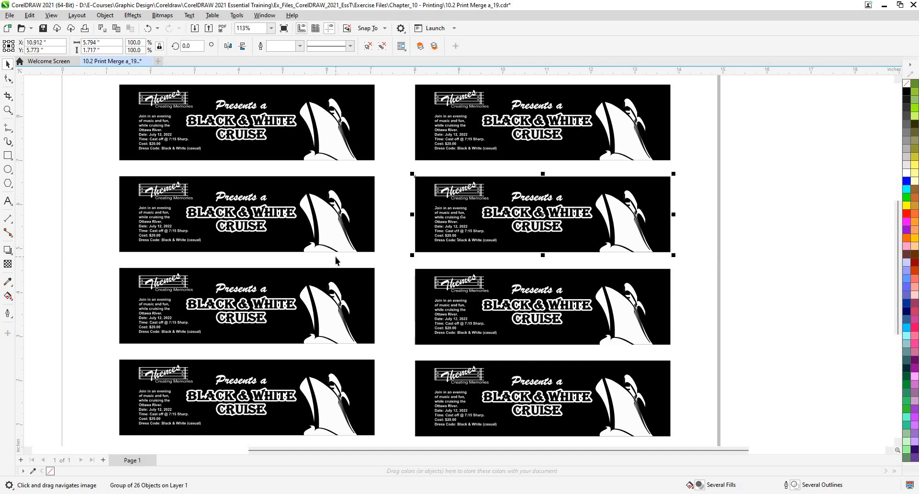
pyautogui.click(5, 30)
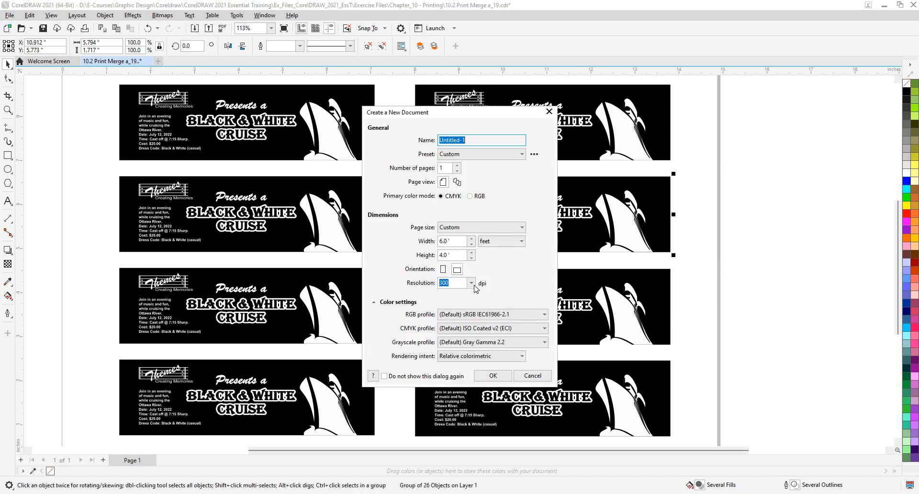
pyautogui.click(478, 227)
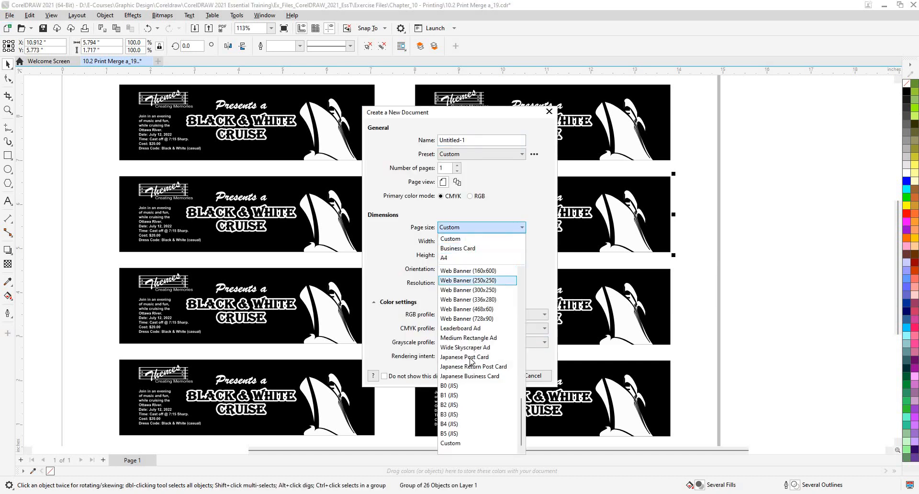
pyautogui.click(454, 258)
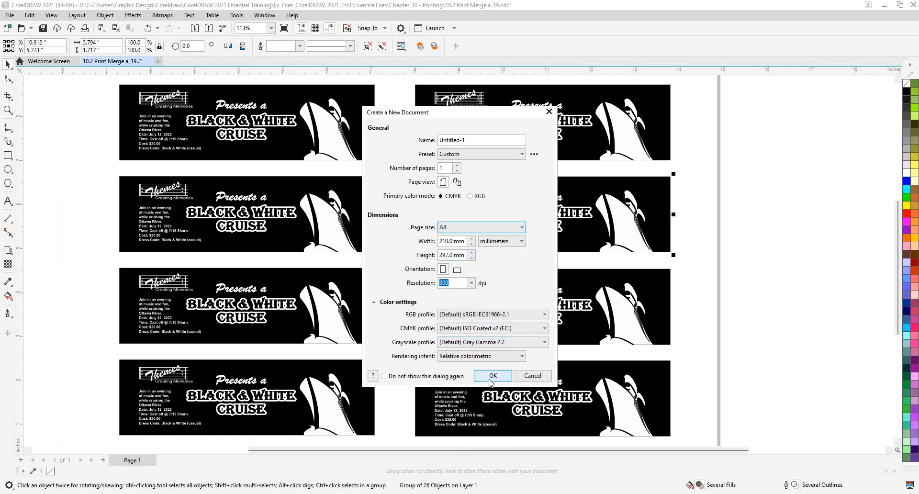
pyautogui.click(489, 377)
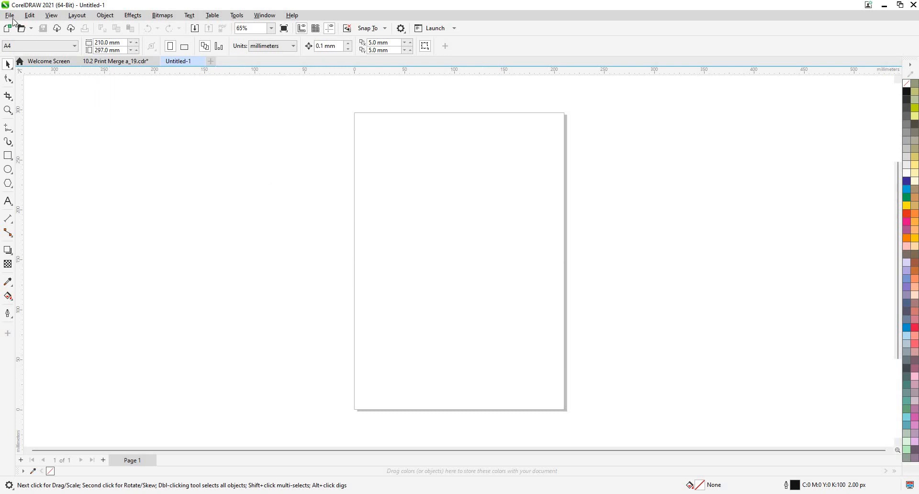
pyautogui.hotkey('alt', 'f')
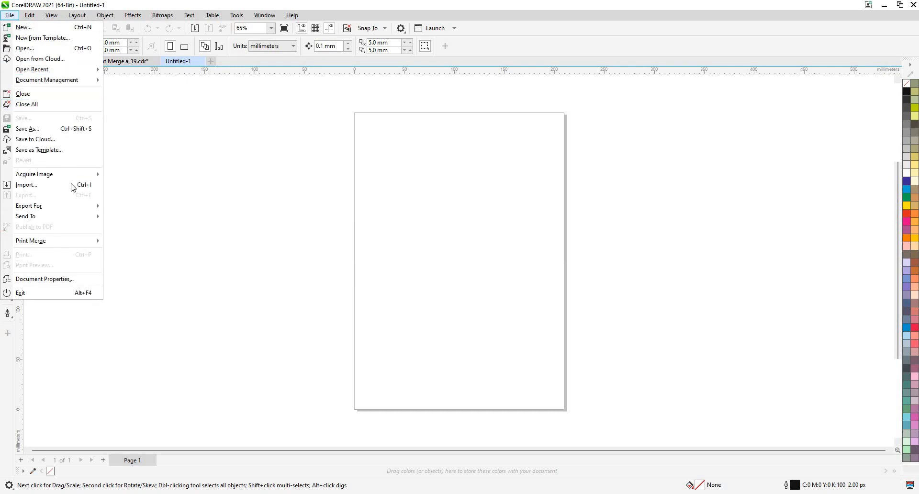
pyautogui.click(74, 187)
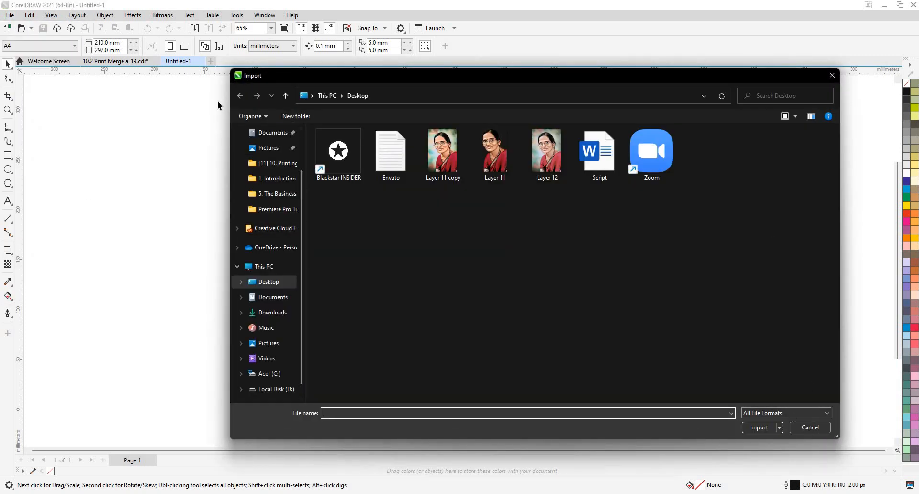
pyautogui.click(810, 427)
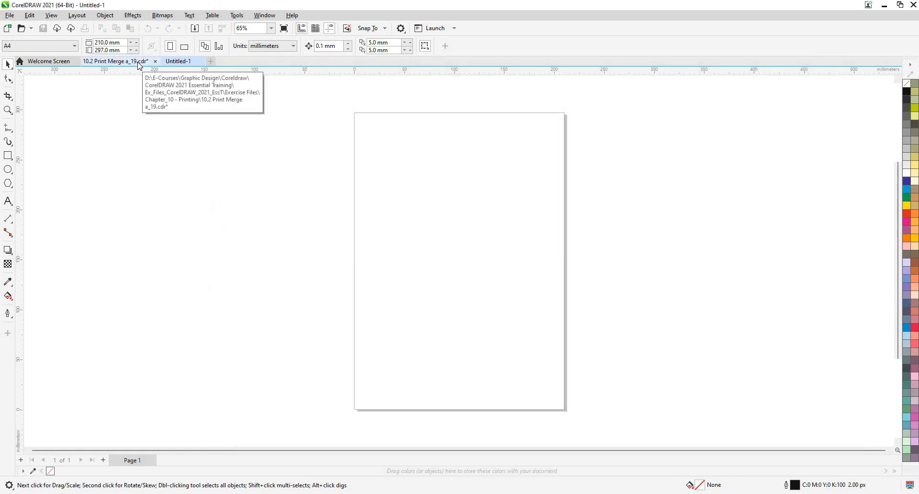
# Copy the selected cruise ticket from 10.2 Print Merge a_19.cdr into the new document and move it fully onto the page
pyautogui.click(139, 65)
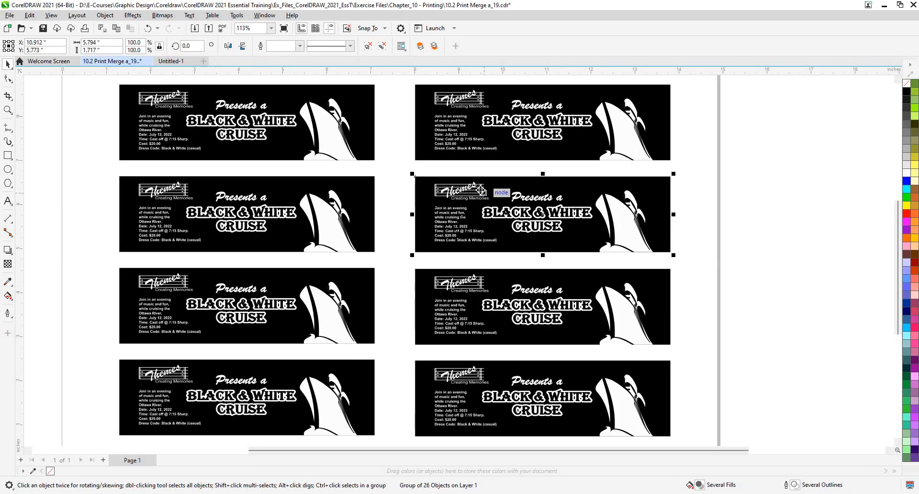
pyautogui.click(174, 65)
pyautogui.hotkey('ctrl', 'v')
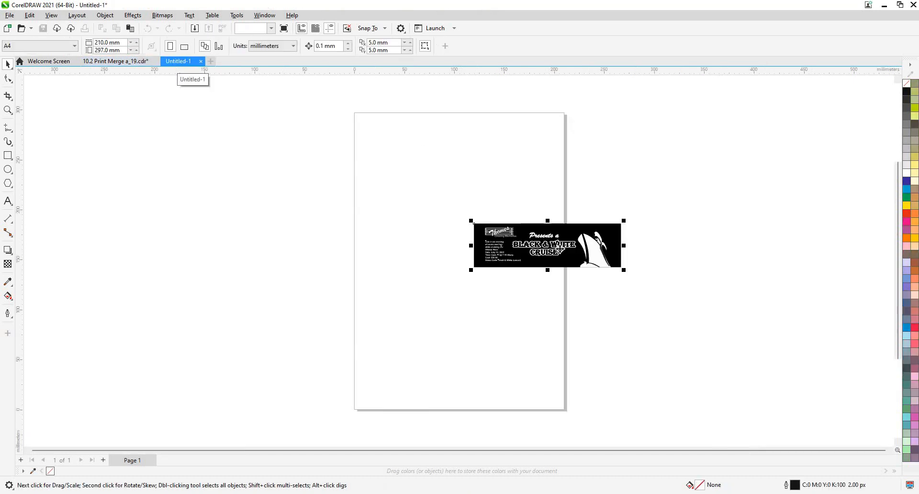
pyautogui.moveTo(559, 246); pyautogui.dragTo(467, 264)
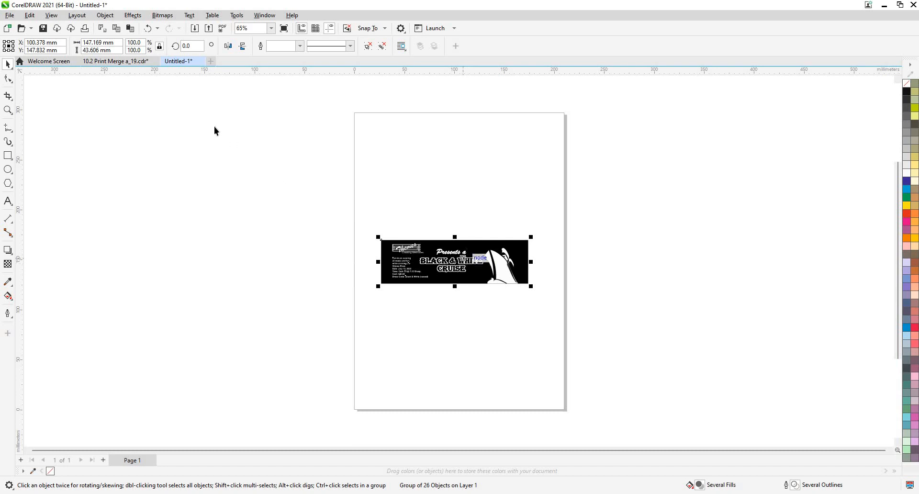
pyautogui.press('Escape')
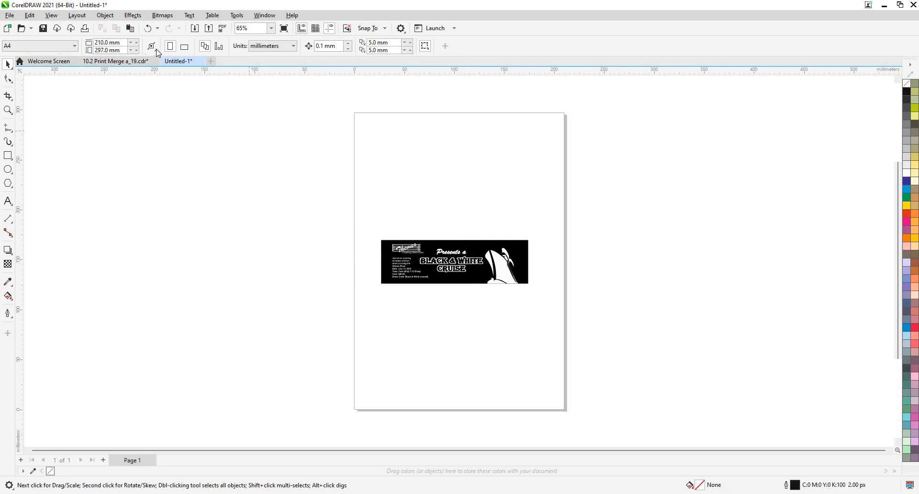
# Autofit the page to the ticket artwork with a 2.0 mm margin
pyautogui.click(151, 46)
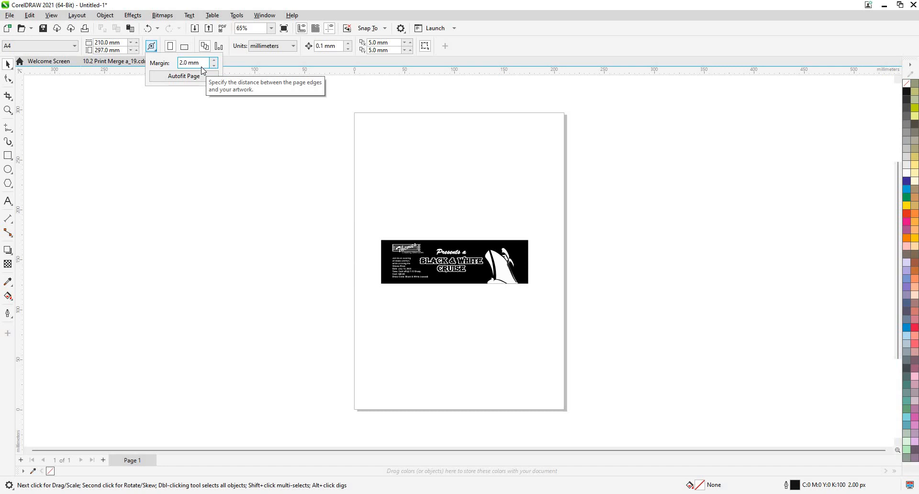
pyautogui.click(192, 75)
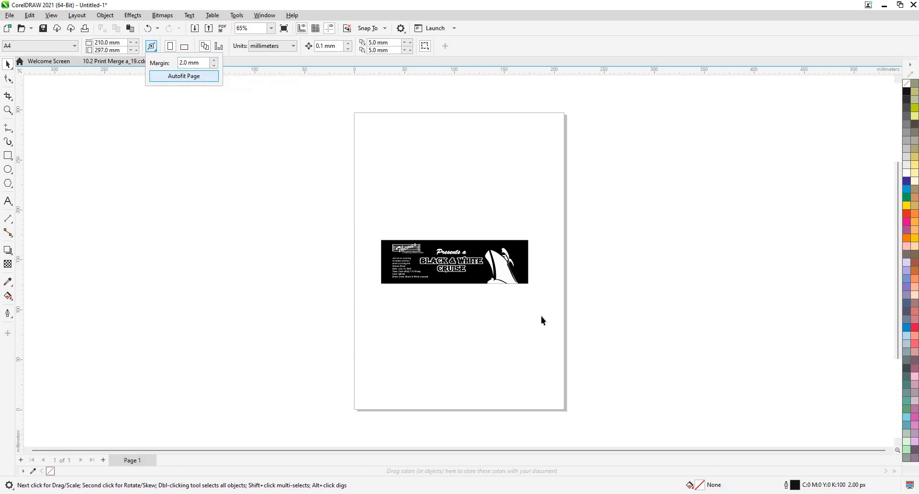
pyautogui.scroll(4, 443, 260)
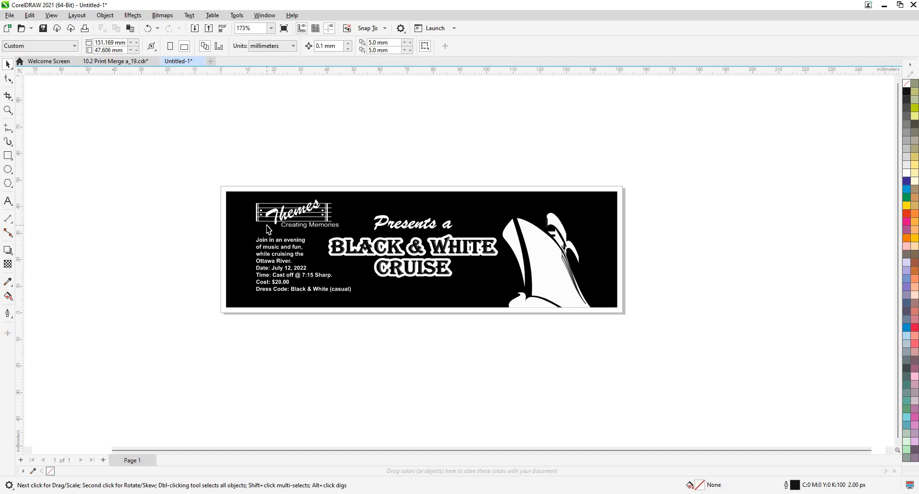
pyautogui.scroll(2, 268, 229)
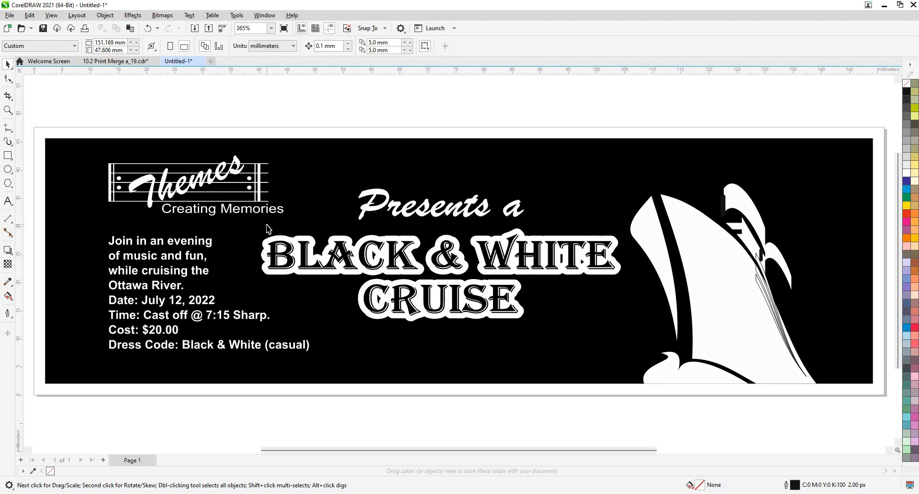
# Create a print merge and define a new numeric column named Num
pyautogui.click(9, 15)
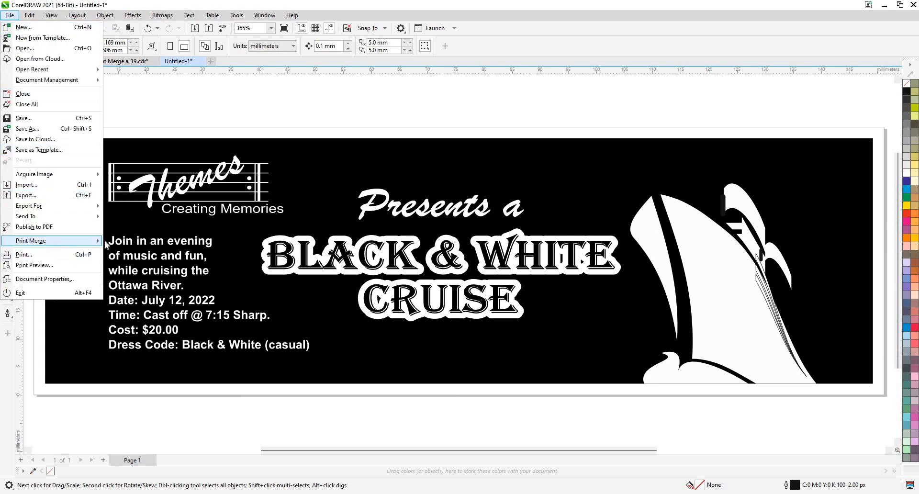
pyautogui.moveTo(101, 241)
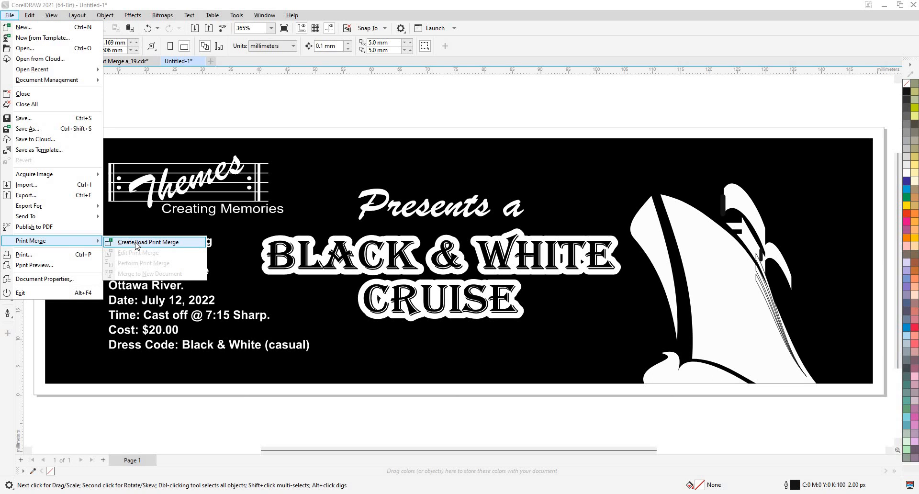
pyautogui.click(137, 245)
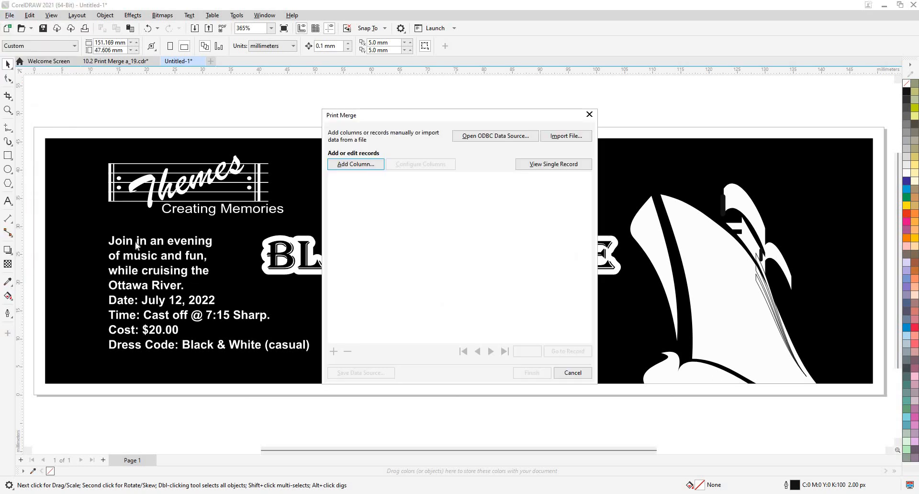
pyautogui.click(343, 167)
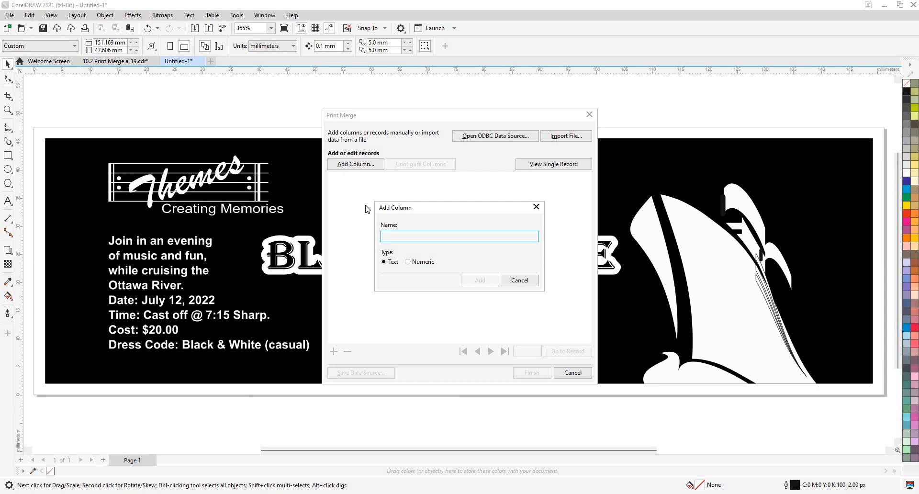
pyautogui.click(416, 262)
pyautogui.click(415, 236)
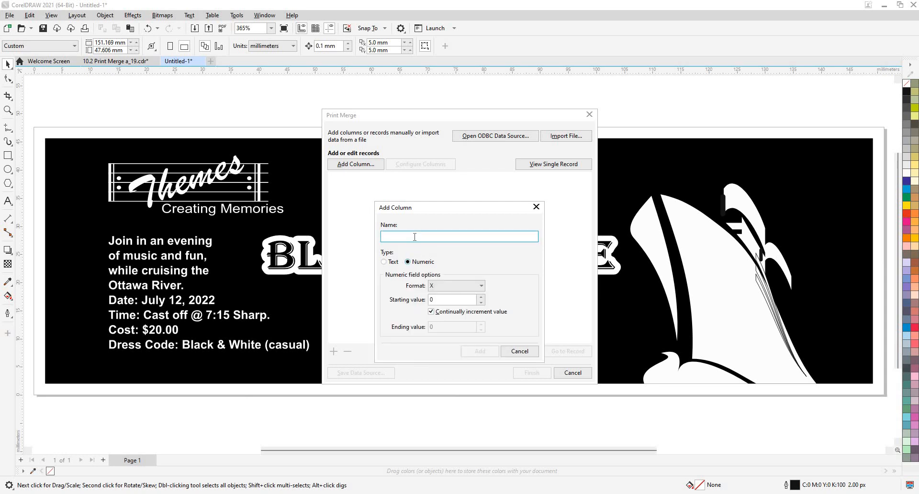
pyautogui.write('Num')
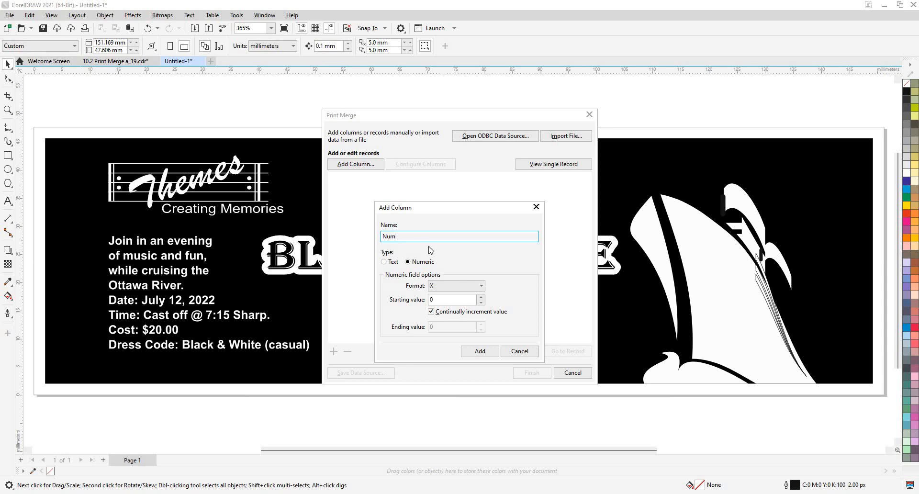
# Give the Num column the 000X format, values from 0 to 100 without continual increment, add it and finish the merge records
pyautogui.click(476, 286)
pyautogui.click(459, 316)
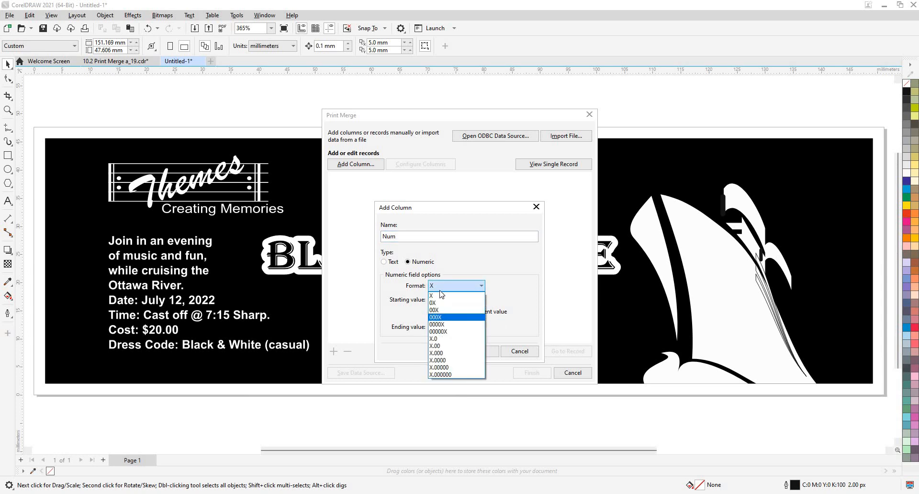
pyautogui.click(449, 299)
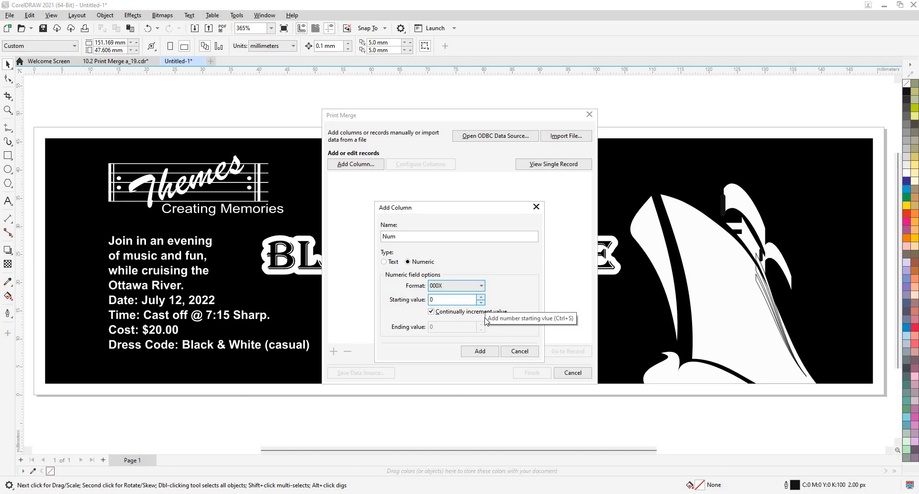
pyautogui.click(432, 311)
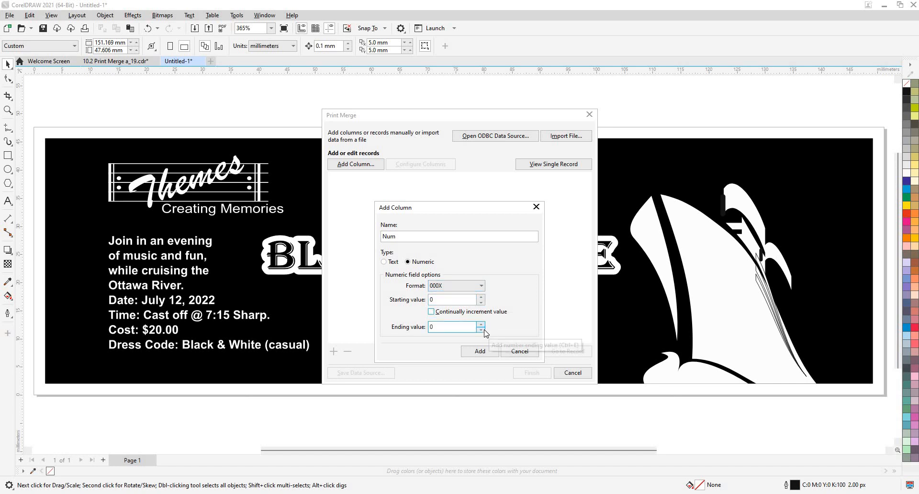
pyautogui.press('Tab')
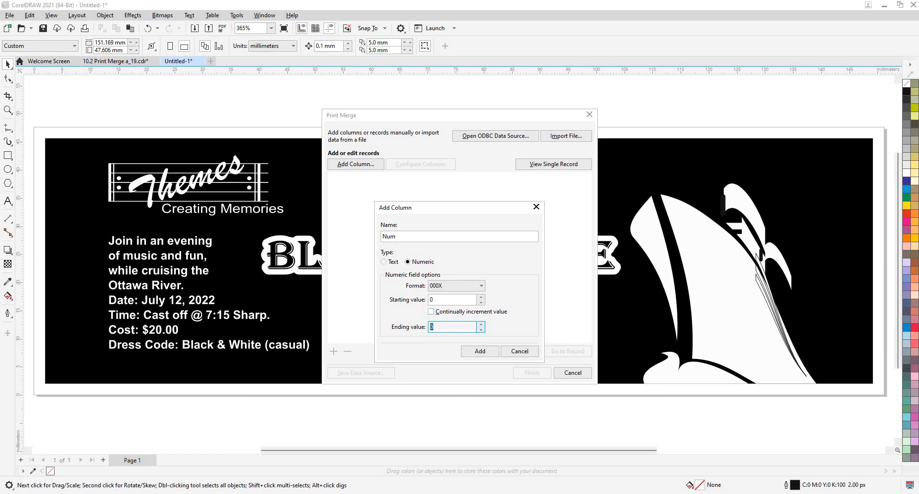
pyautogui.write('100')
pyautogui.click(482, 353)
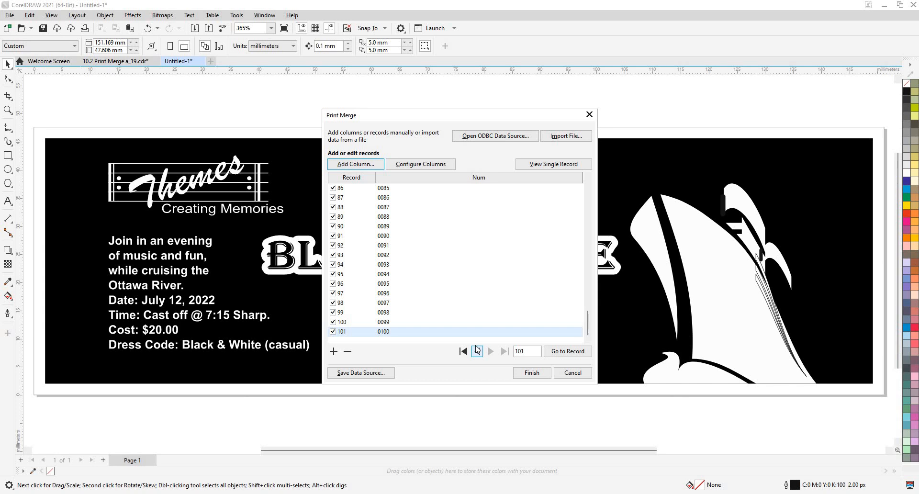
pyautogui.click(530, 373)
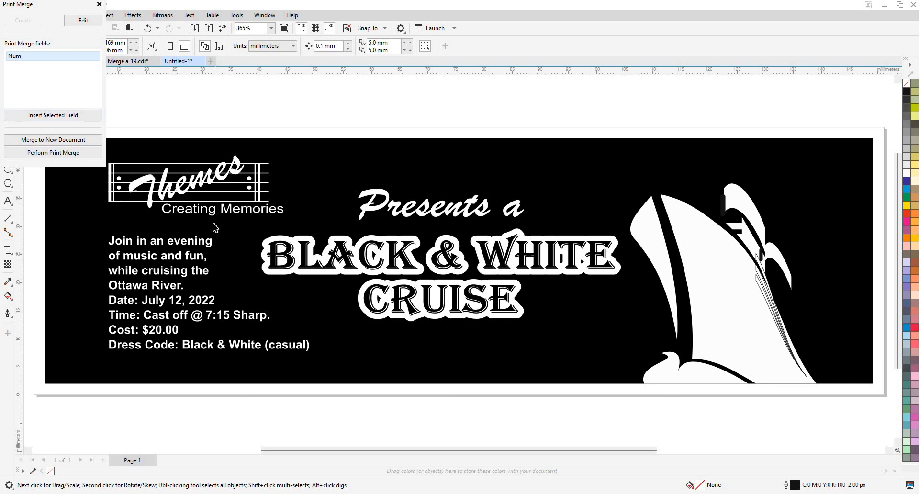
# Insert the Num merge field and move it off the ticket to the blank area above the page
pyautogui.click(66, 115)
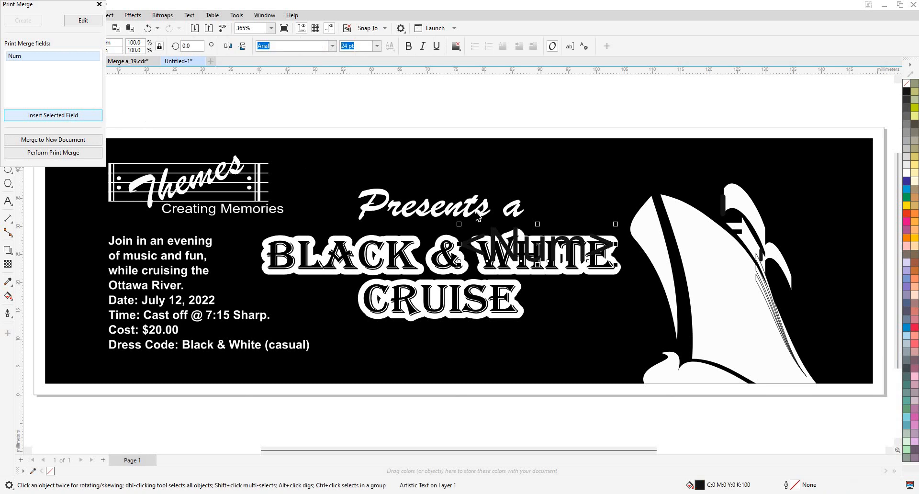
pyautogui.moveTo(539, 252); pyautogui.dragTo(550, 123)
pyautogui.hotkey('ctrl', 'z')
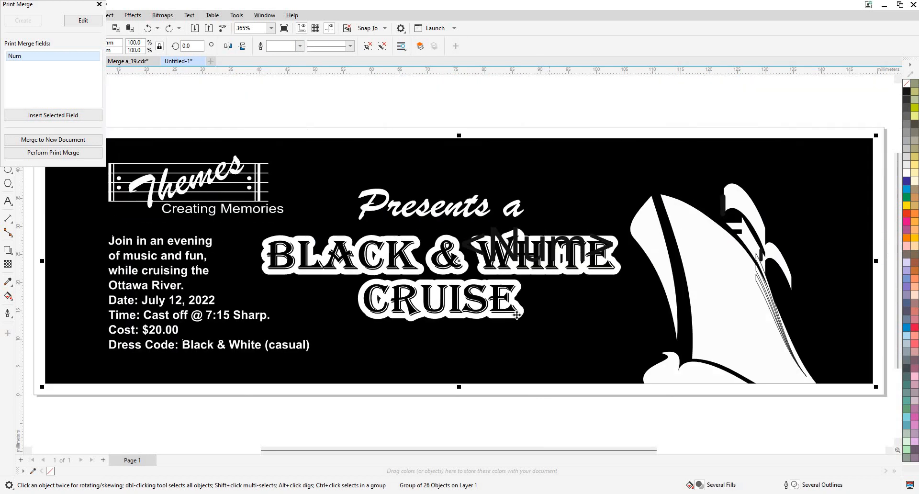
pyautogui.click(583, 246)
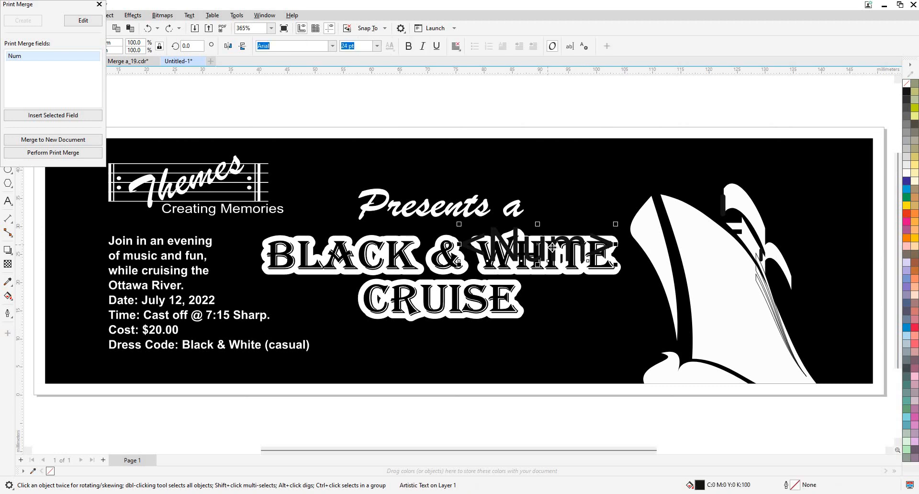
pyautogui.moveTo(551, 248); pyautogui.dragTo(602, 196)
pyautogui.moveTo(659, 141); pyautogui.dragTo(675, 98)
pyautogui.moveTo(672, 213); pyautogui.dragTo(449, 374)
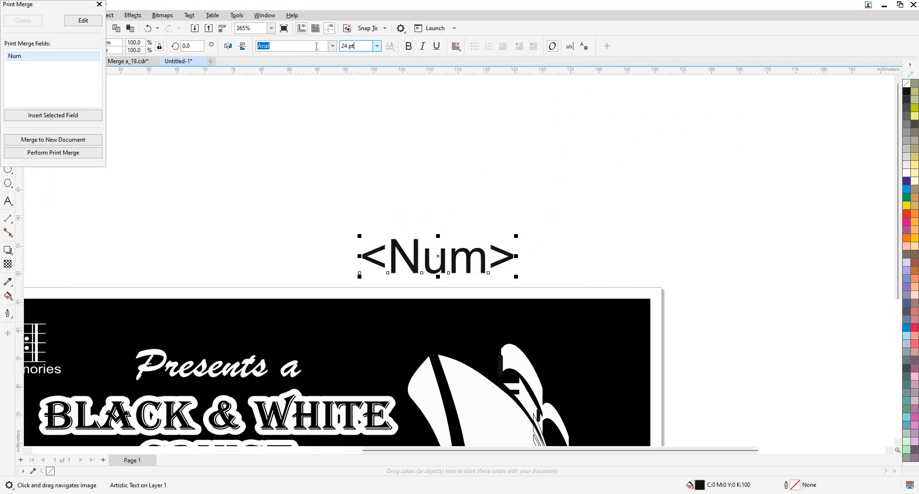
# Set the <Num> field text to 16 pt and place it just above the page over the ship
pyautogui.write('16')
pyautogui.press('Return')
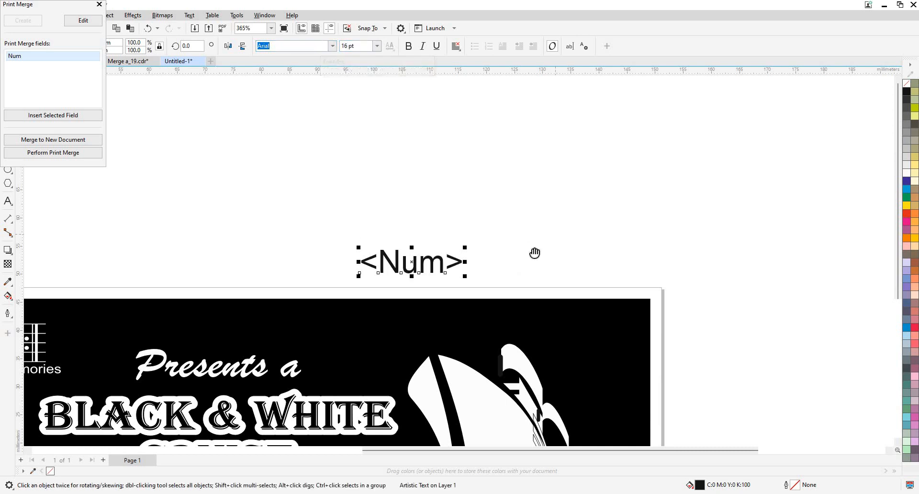
pyautogui.moveTo(555, 234); pyautogui.dragTo(535, 253)
pyautogui.scroll(-1, 535, 252)
pyautogui.moveTo(438, 257); pyautogui.dragTo(480, 180)
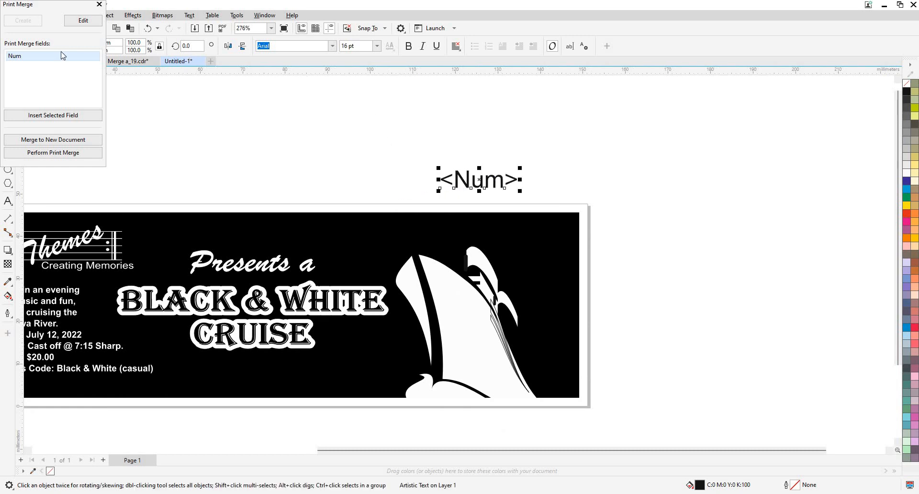
# Rotate the <Num> field text 90 degrees, place it beside the ship at the ticket's right end and fill it white
pyautogui.doubleClick(187, 46)
pyautogui.write('90')
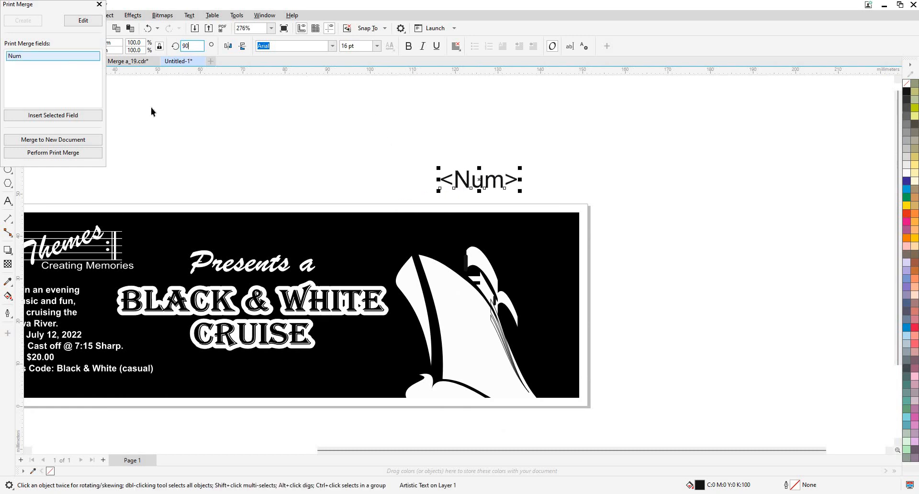
pyautogui.press('Return')
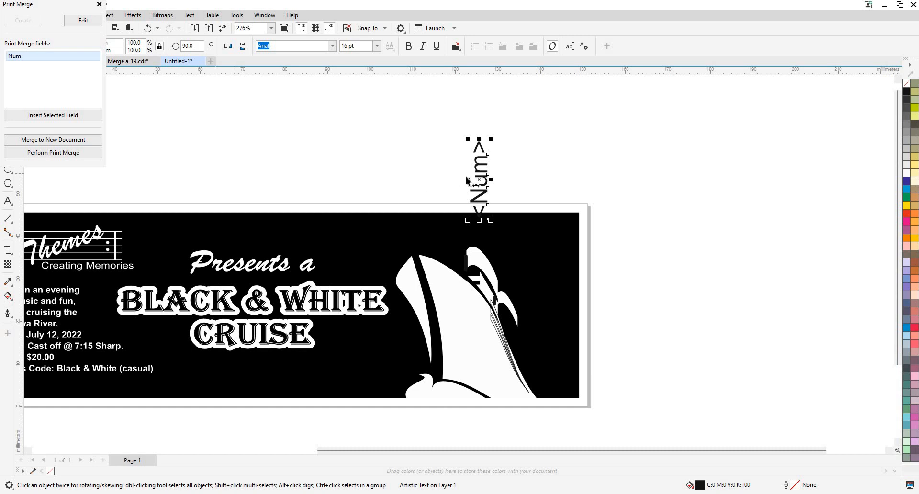
pyautogui.moveTo(530, 302); pyautogui.dragTo(552, 305)
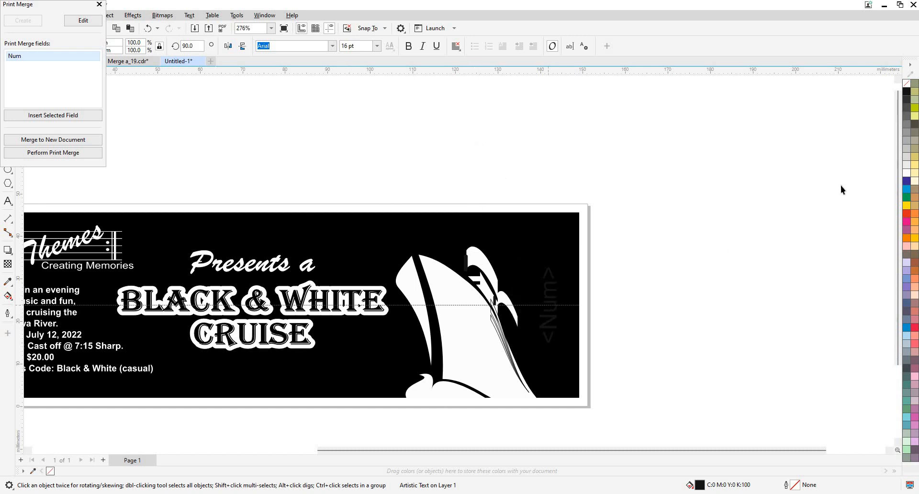
pyautogui.click(909, 175)
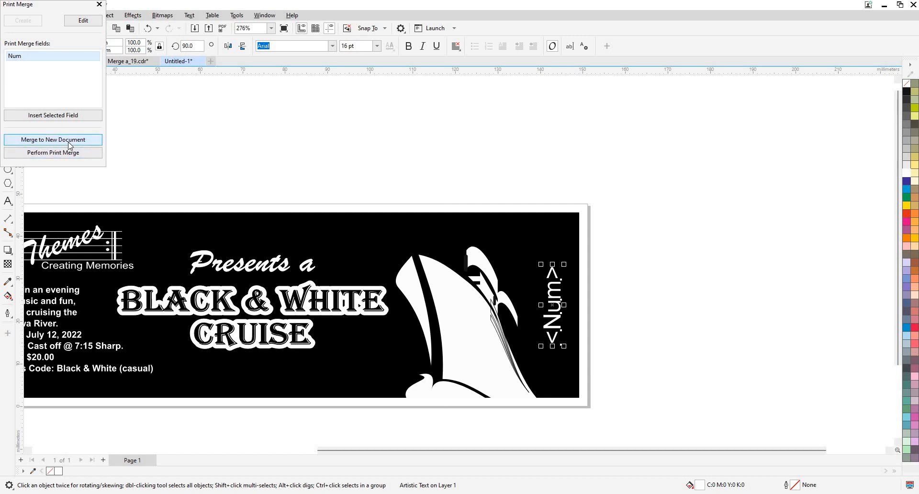
# Duplicate the rotated <Num> field and place the copy at the ticket's left end, level with the original
pyautogui.scroll(-2, 656, 270)
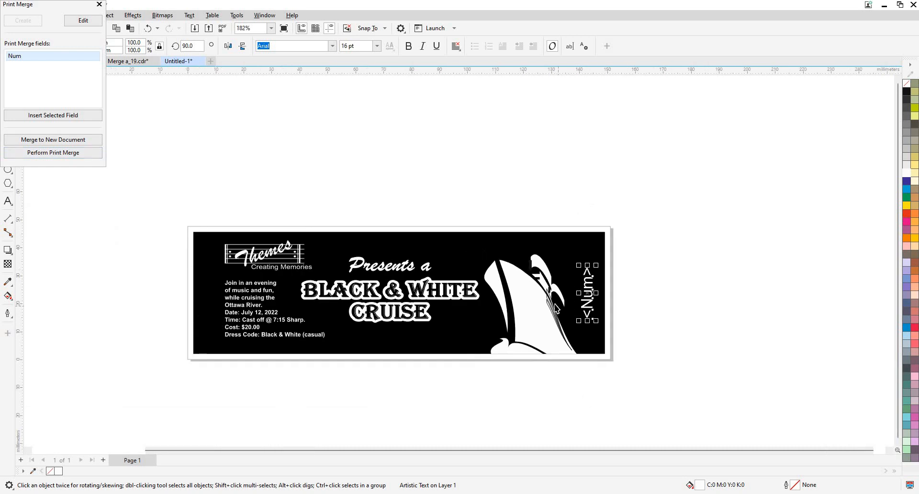
pyautogui.hotkey('ctrl', 'd')
pyautogui.moveTo(601, 283); pyautogui.dragTo(207, 298)
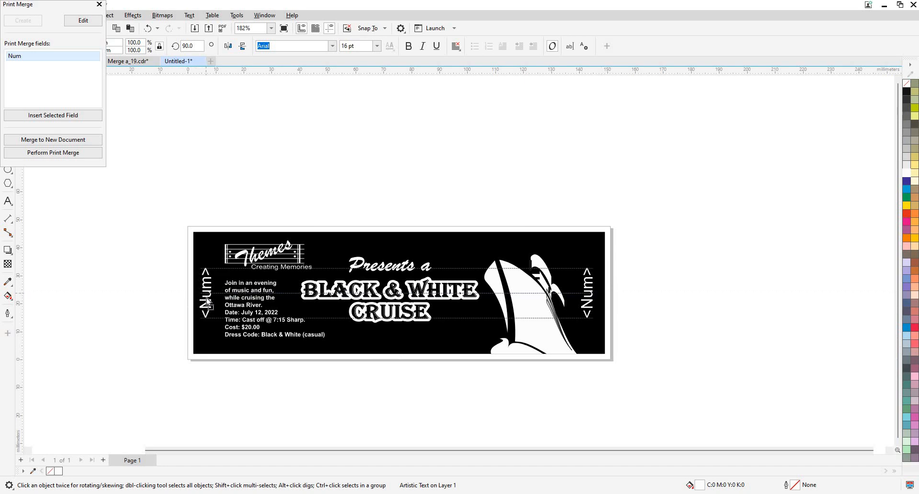
pyautogui.click(609, 191)
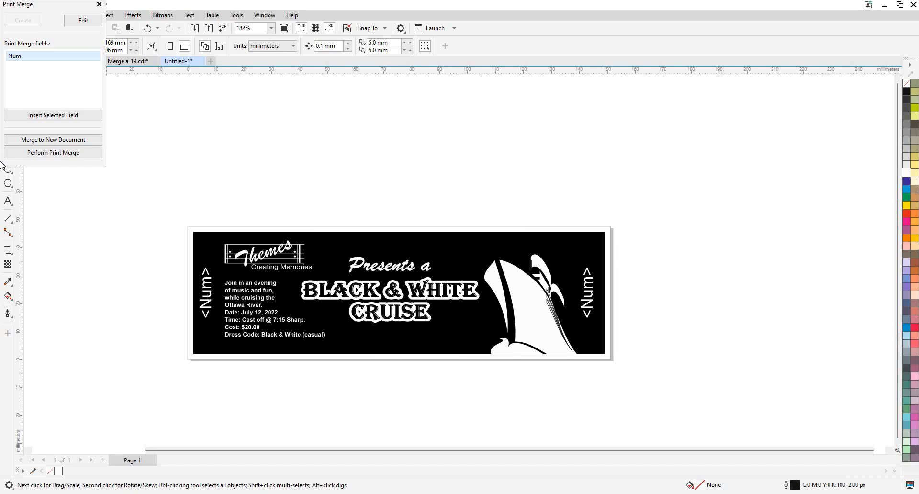
# Review the print merge's print settings and available printers, keeping Adobe PDF, and close them without printing
pyautogui.click(56, 153)
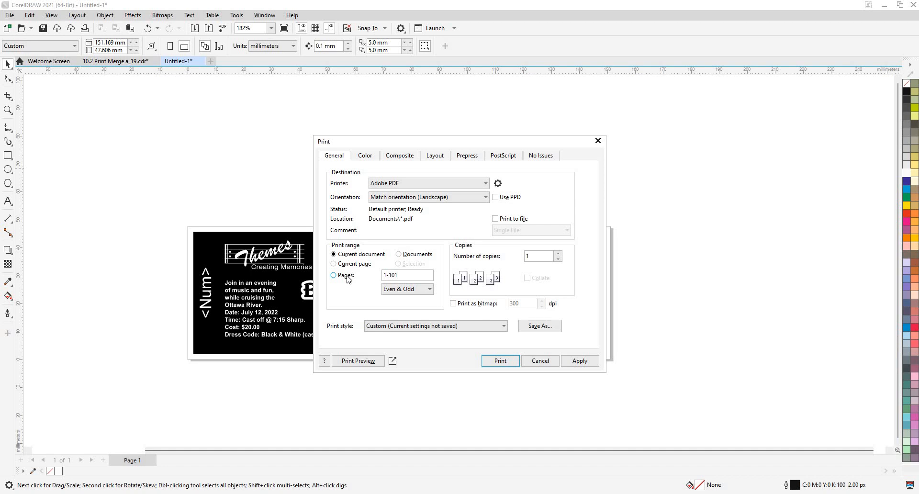
pyautogui.click(401, 185)
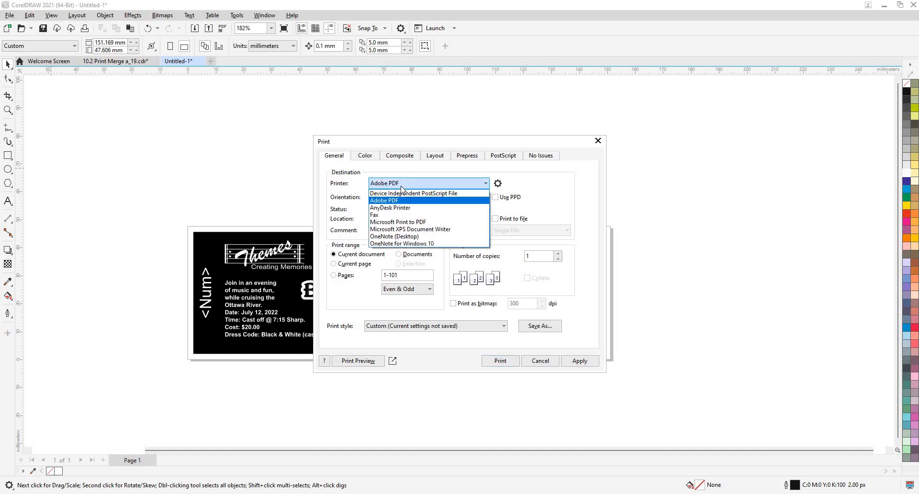
pyautogui.click(401, 186)
pyautogui.click(402, 186)
pyautogui.click(350, 342)
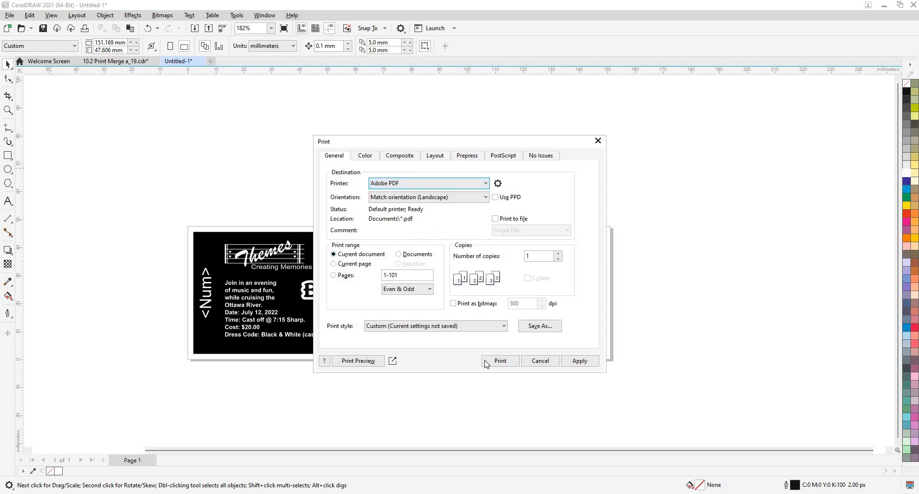
pyautogui.click(571, 365)
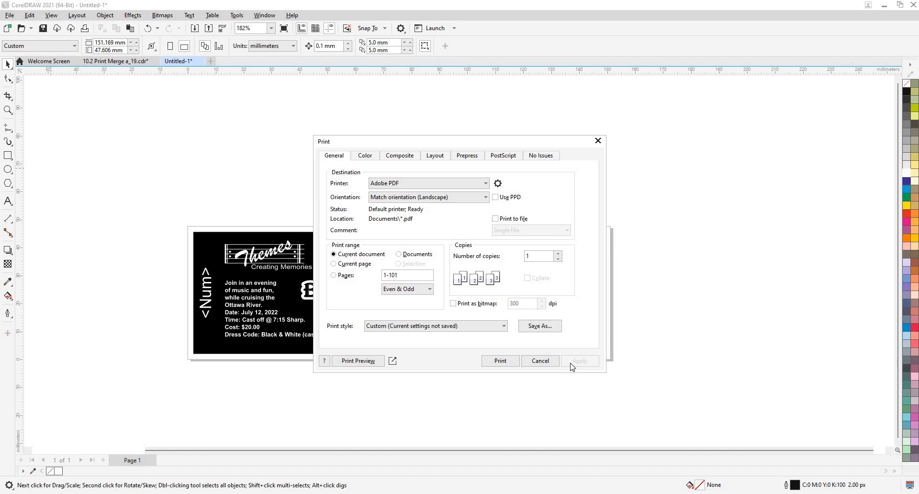
pyautogui.click(598, 141)
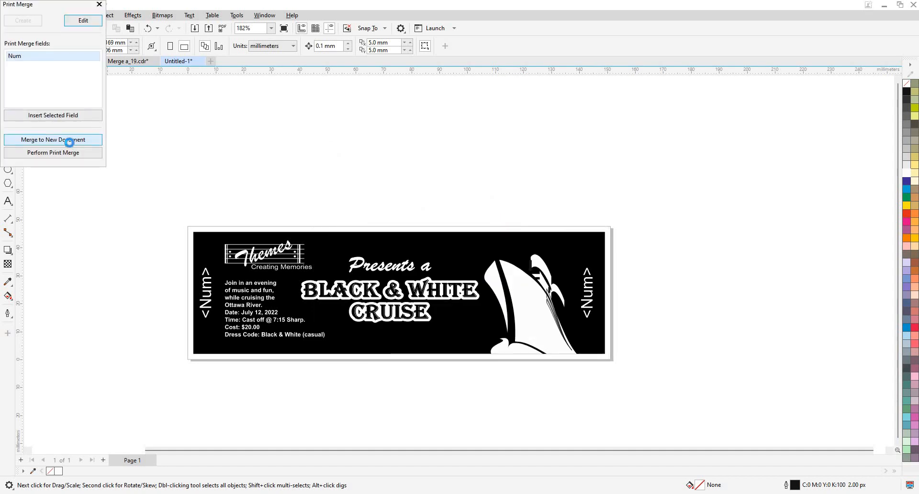
# Merge the numbered tickets into a new document and check its first four pages, finishing on page 1 with Print Merge closed
pyautogui.click(69, 141)
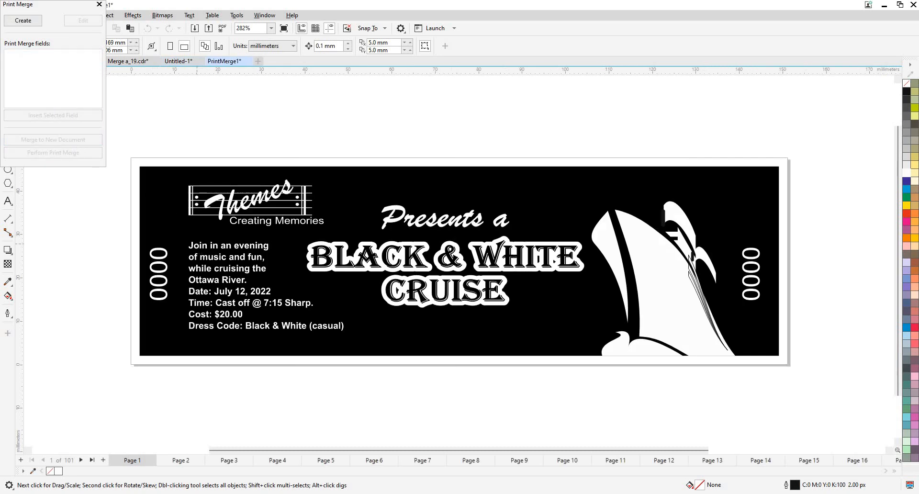
pyautogui.click(193, 462)
pyautogui.click(230, 463)
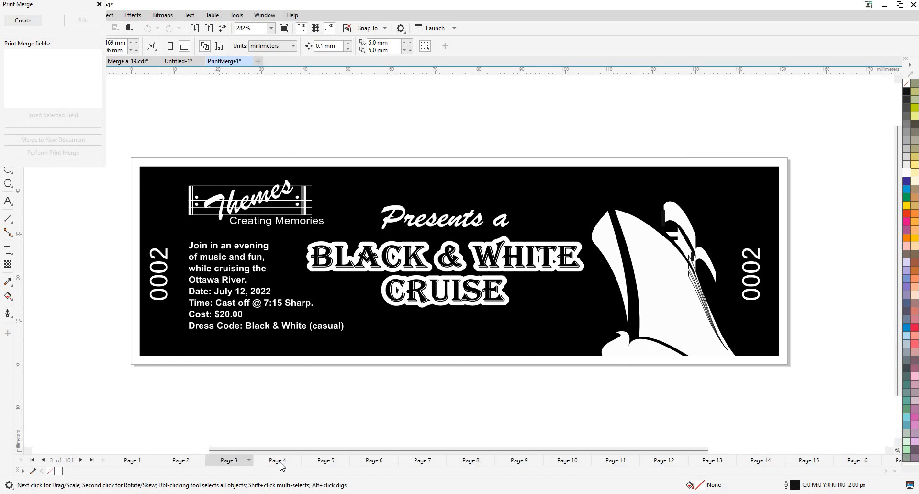
pyautogui.click(280, 461)
pyautogui.click(142, 460)
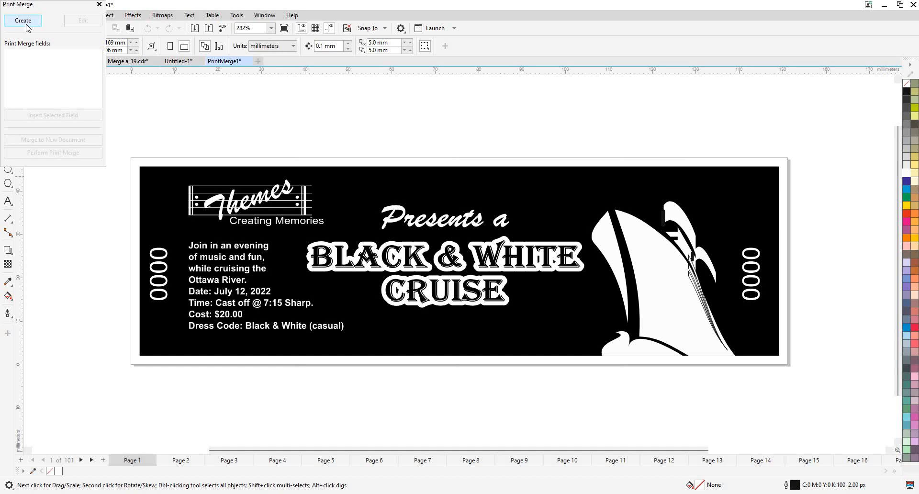
pyautogui.click(99, 5)
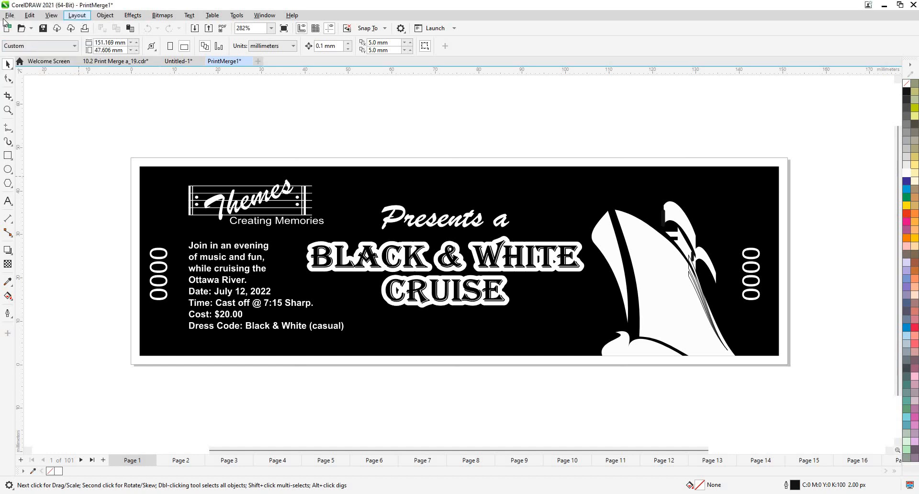
# Open the print preview of the merged ticket document, keeping millimeters as the units
pyautogui.hotkey('alt', 'f')
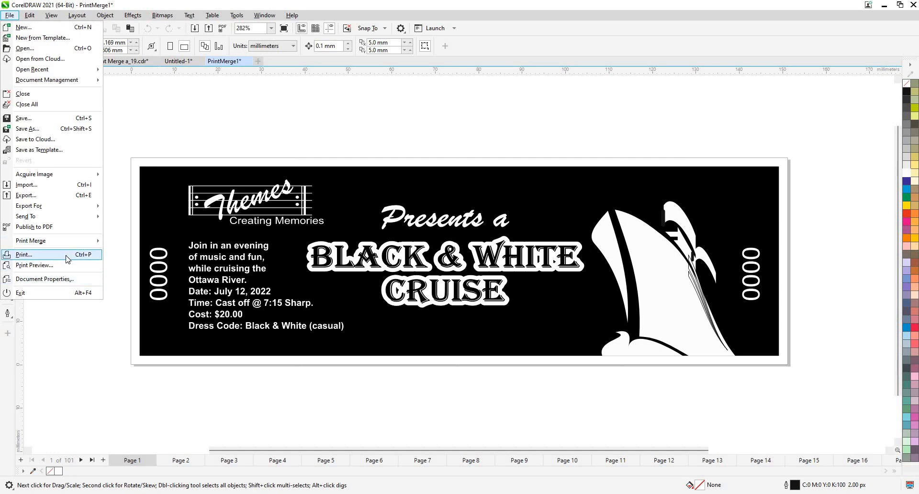
pyautogui.click(70, 257)
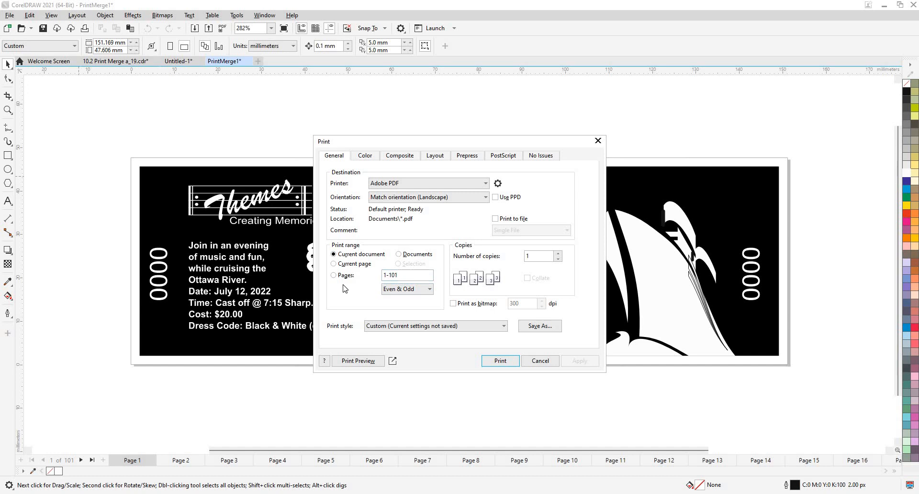
pyautogui.click(359, 364)
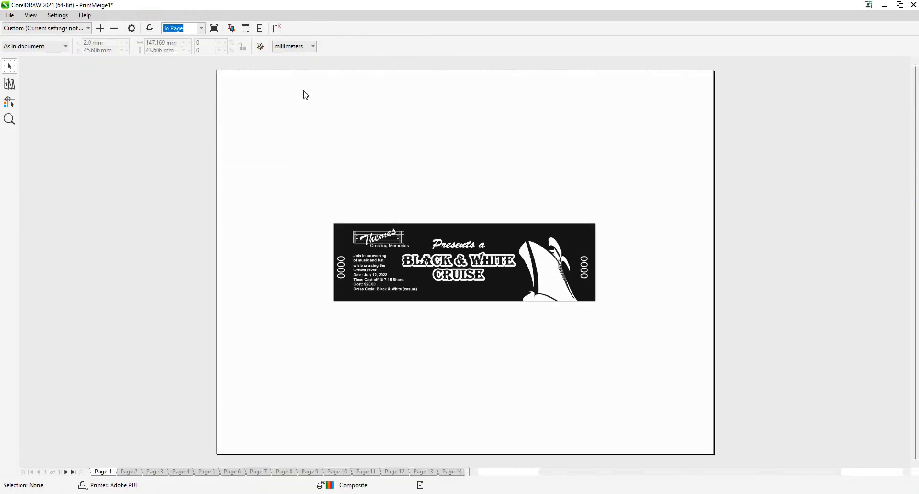
pyautogui.click(306, 46)
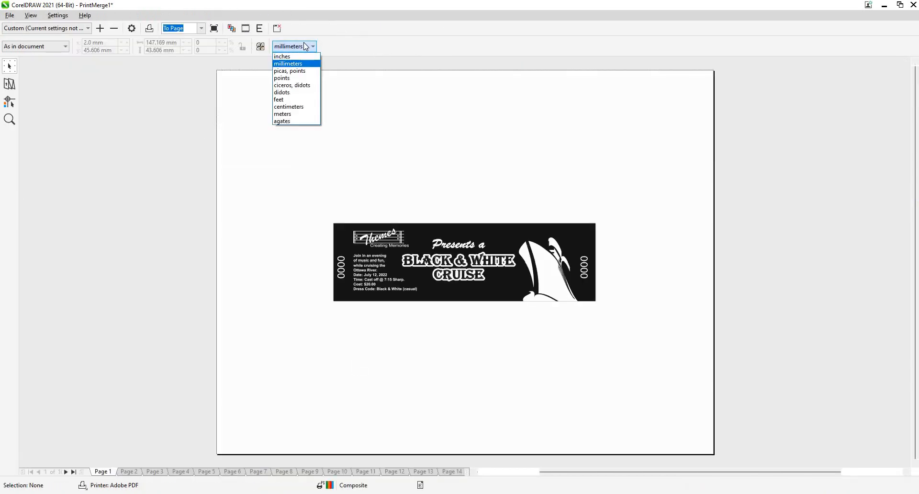
pyautogui.click(305, 46)
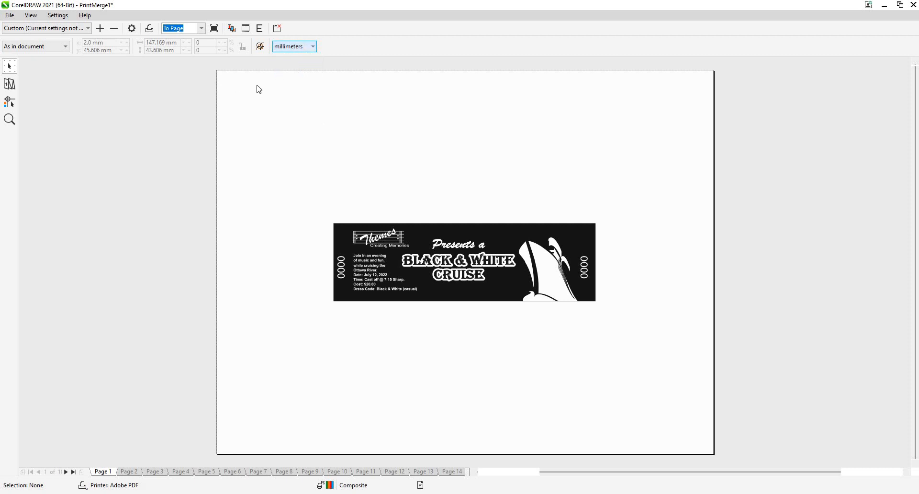
# Choose Microsoft XPS Document Writer as the printer in the preview's print options
pyautogui.click(132, 29)
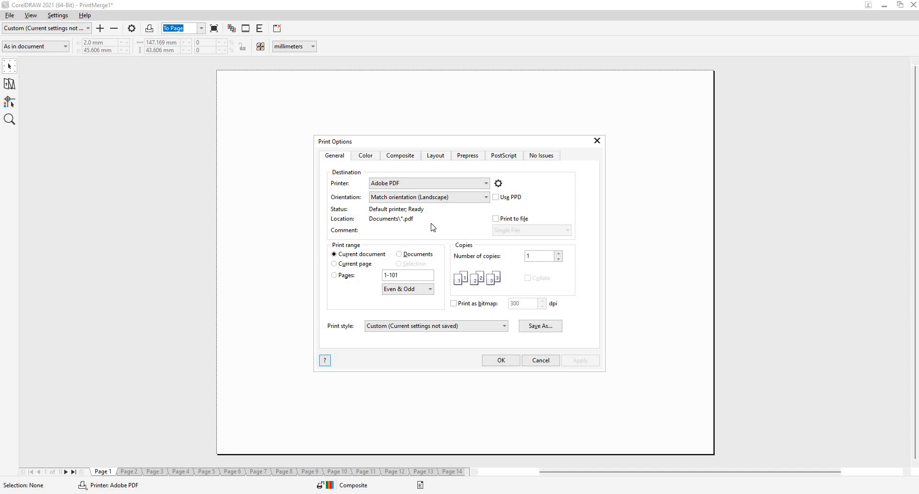
pyautogui.click(449, 186)
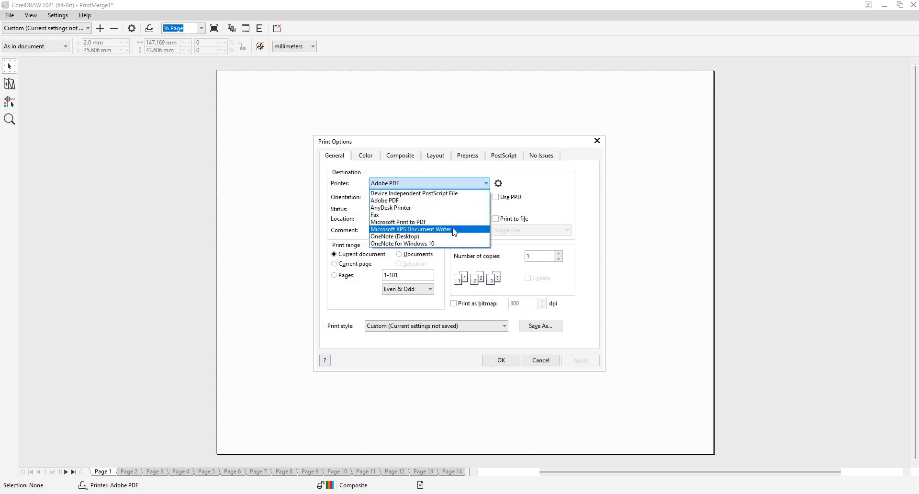
pyautogui.click(453, 231)
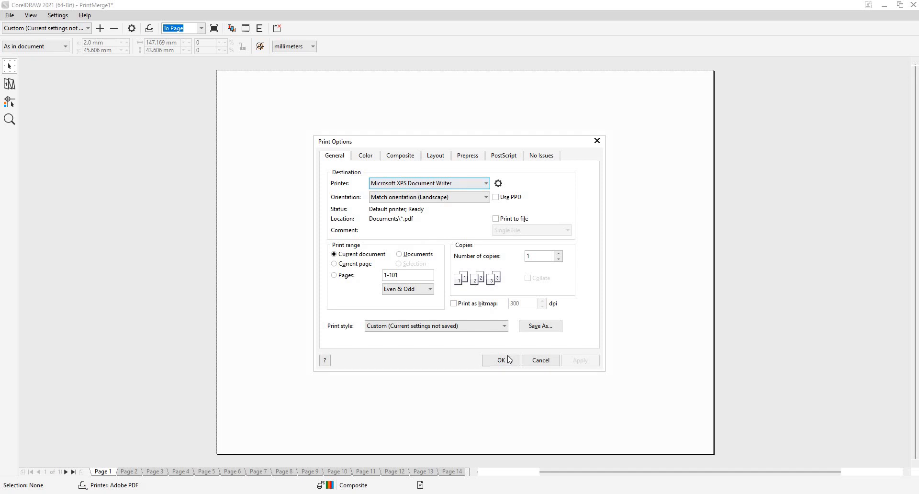
# Set the paper size to 11×17 in the Microsoft XPS Document Writer advanced options
pyautogui.click(498, 183)
pyautogui.click(424, 192)
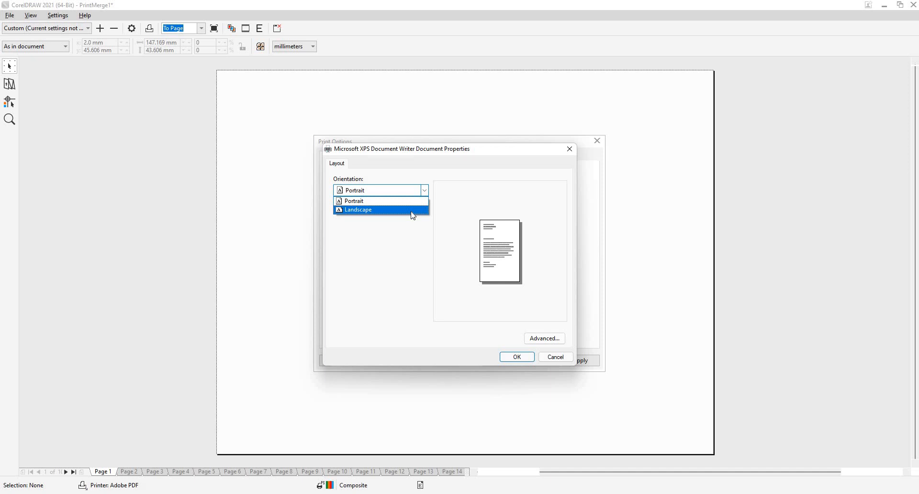
pyautogui.click(457, 194)
pyautogui.click(544, 339)
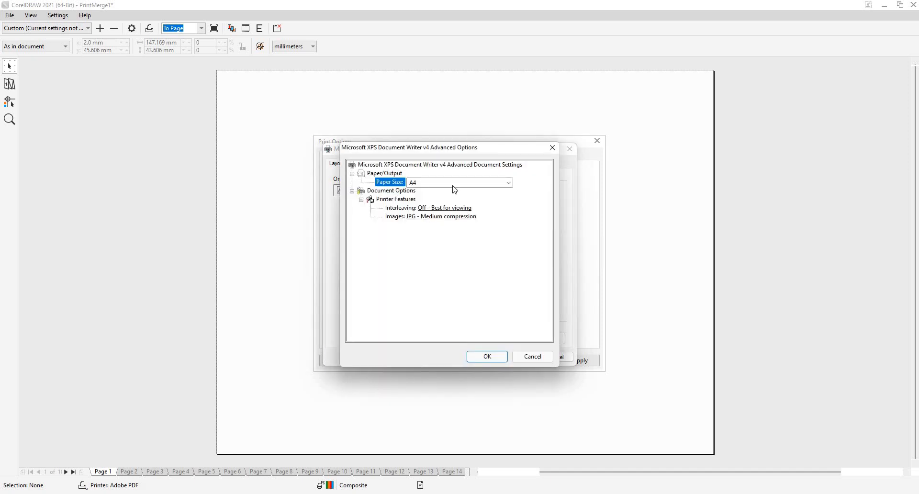
pyautogui.click(453, 185)
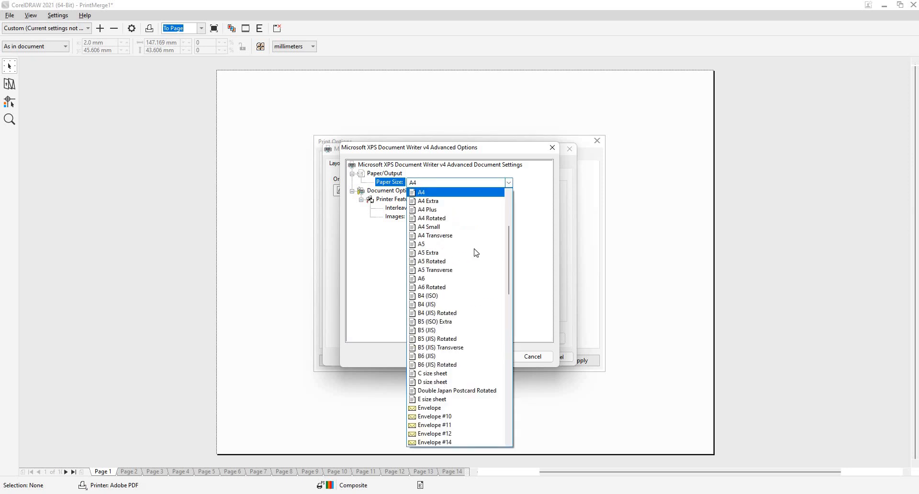
pyautogui.scroll(4, 474, 249)
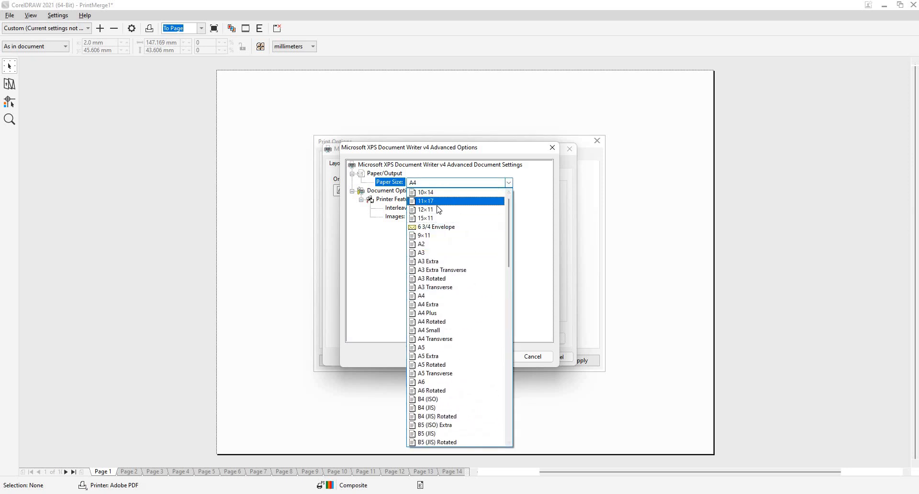
pyautogui.click(457, 201)
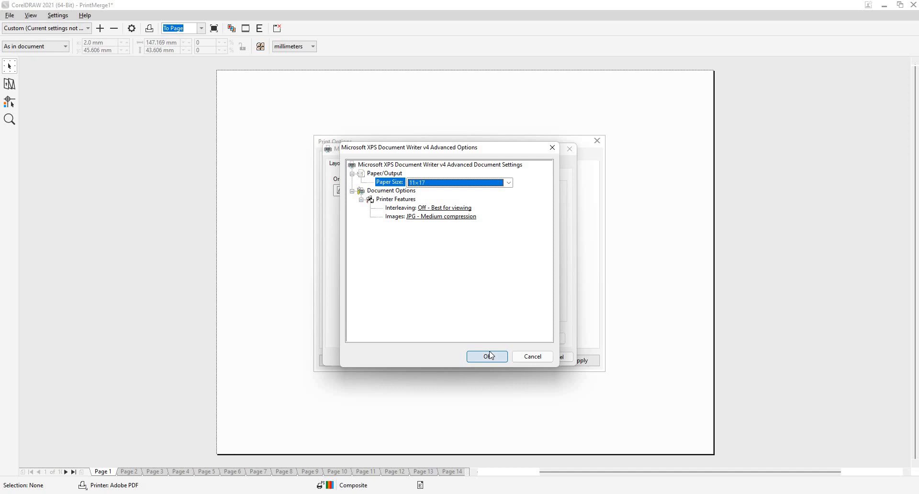
pyautogui.click(490, 356)
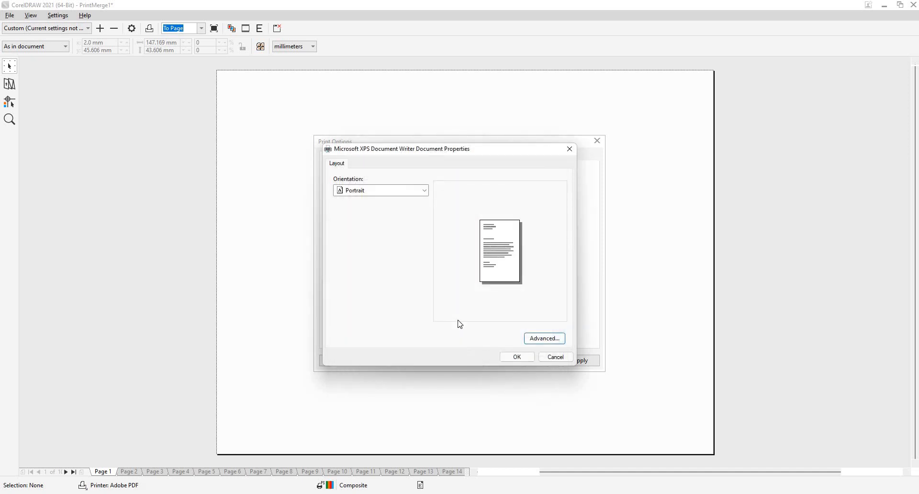
# Set the printer's orientation to Landscape and apply the print options to the preview
pyautogui.click(395, 192)
pyautogui.click(518, 358)
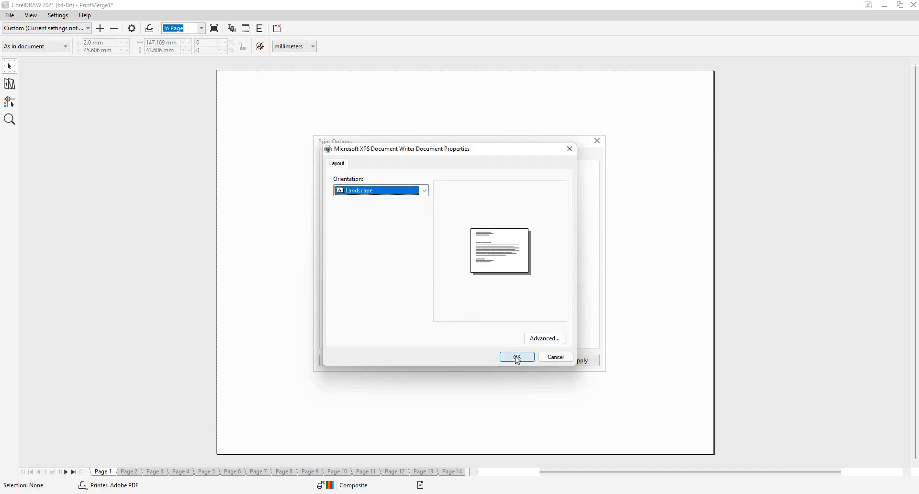
pyautogui.click(517, 358)
pyautogui.click(580, 361)
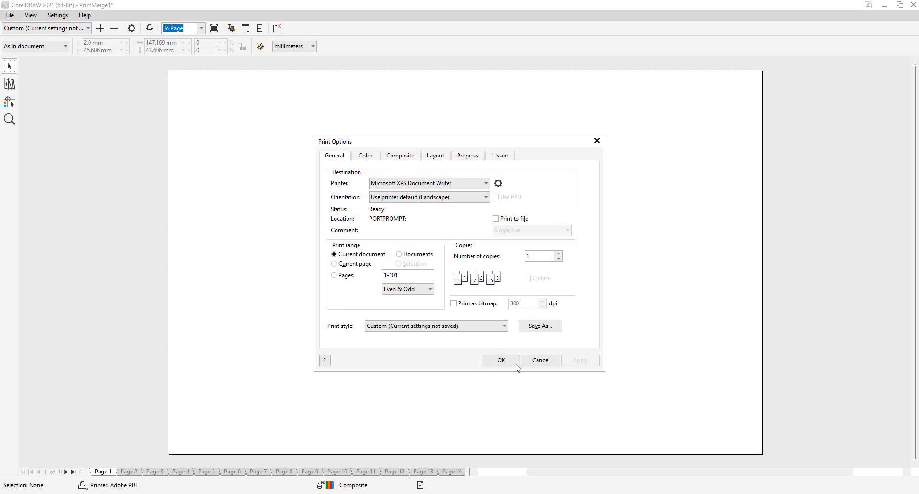
pyautogui.press('Return')
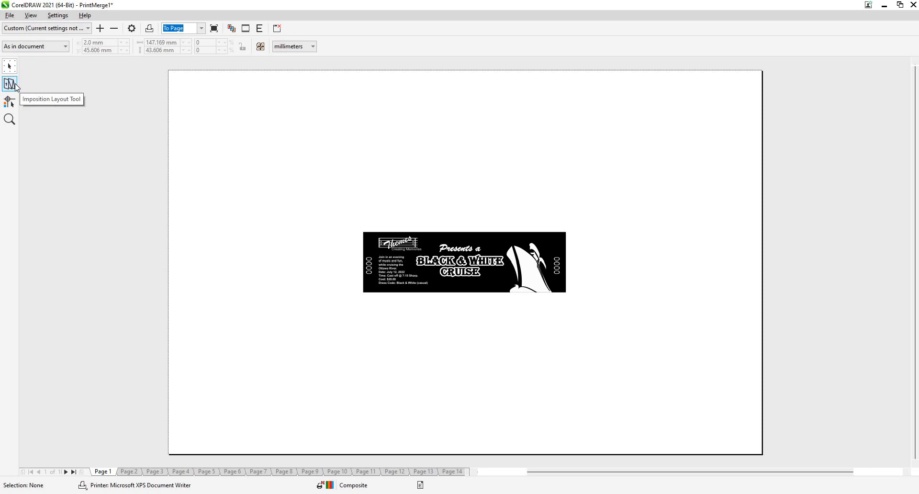
# Set the imposition layout to 3 pages across with the Imposition Layout tool
pyautogui.click(17, 86)
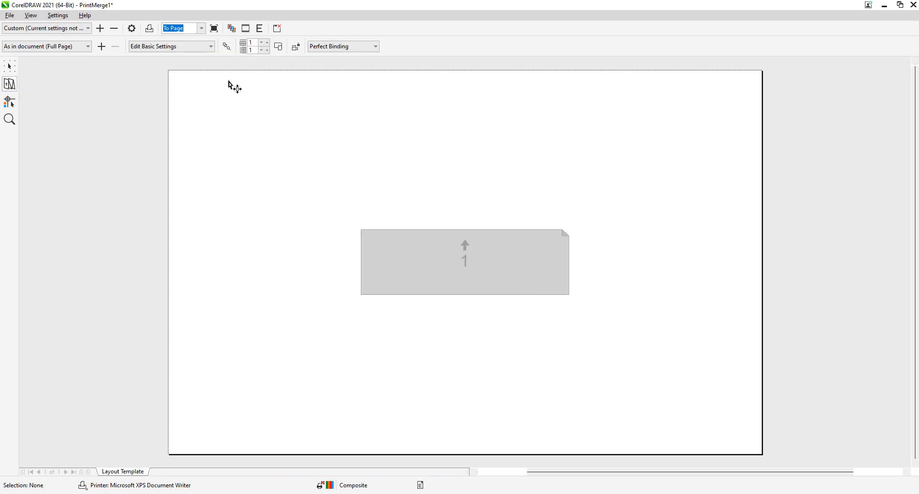
pyautogui.click(270, 44)
pyautogui.click(270, 44)
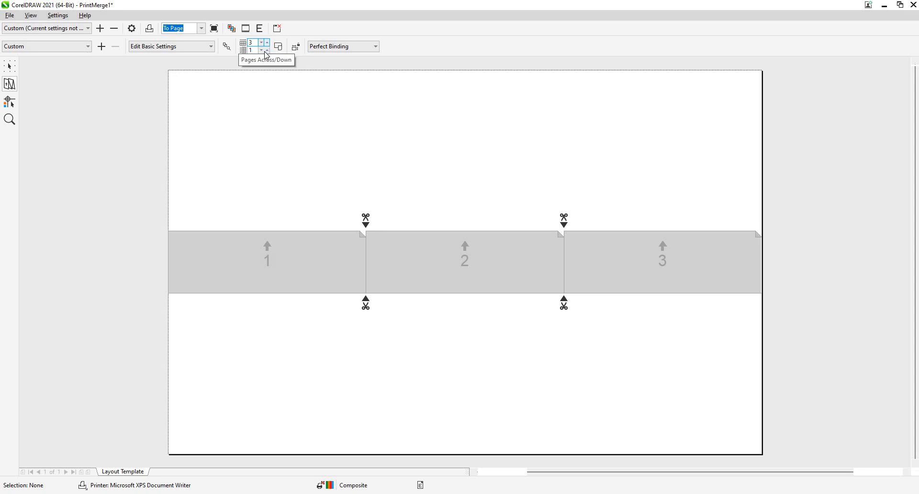
# Set the imposition layout to 6 pages down while keeping 3 across
pyautogui.click(267, 52)
pyautogui.click(267, 51)
pyautogui.click(267, 52)
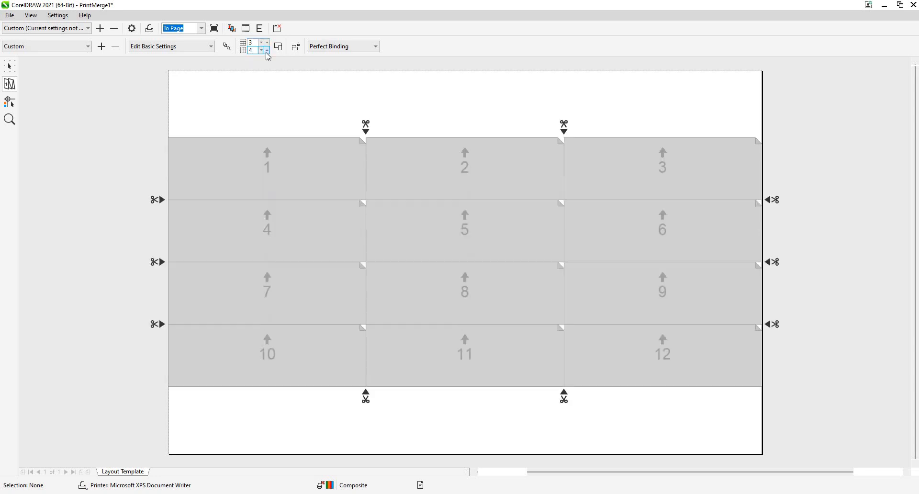
pyautogui.click(267, 51)
pyautogui.click(267, 51)
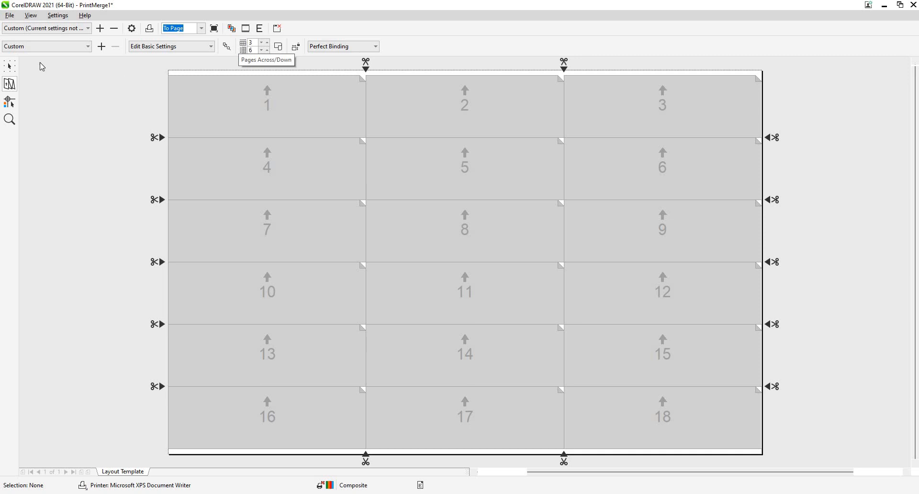
# Review the imposed tickets on signatures 1, 3 and 6, and leave the preview and print settings without printing
pyautogui.click(9, 66)
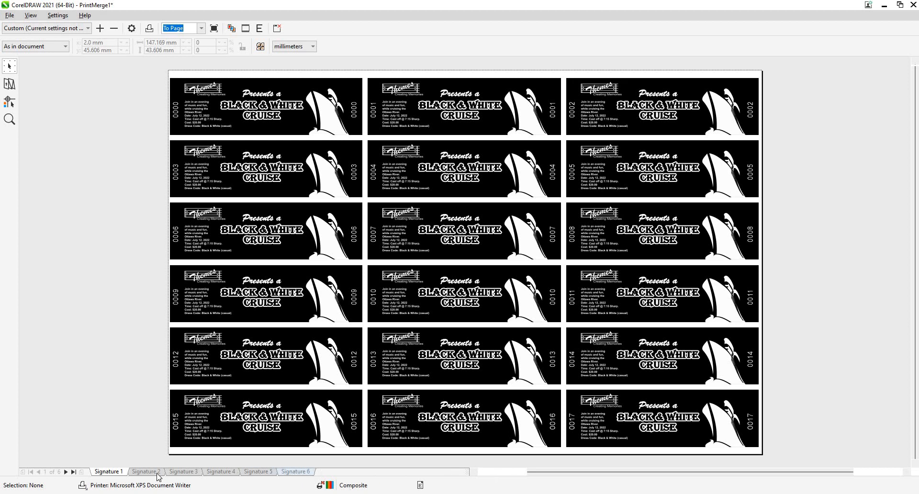
pyautogui.click(182, 471)
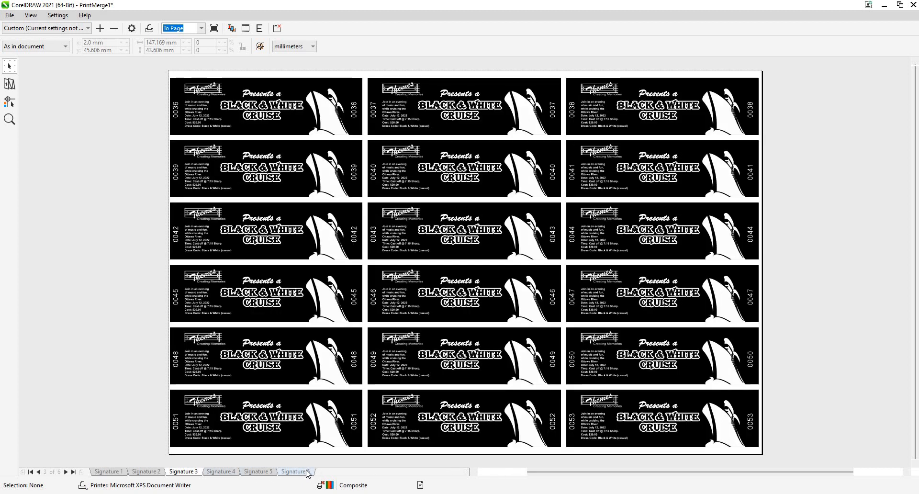
pyautogui.click(295, 471)
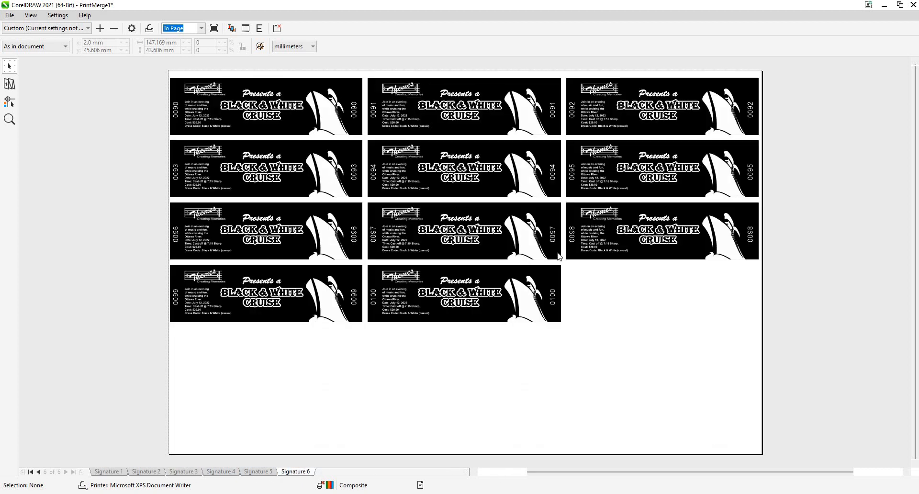
pyautogui.click(115, 473)
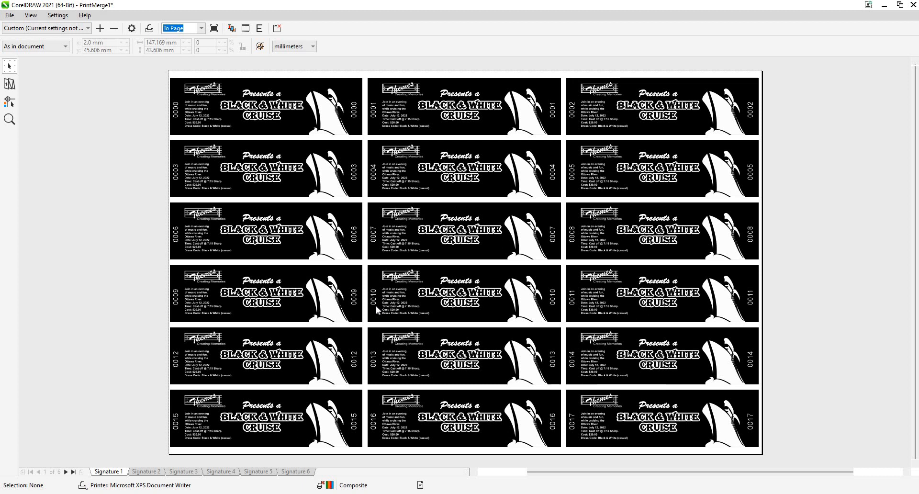
pyautogui.click(297, 472)
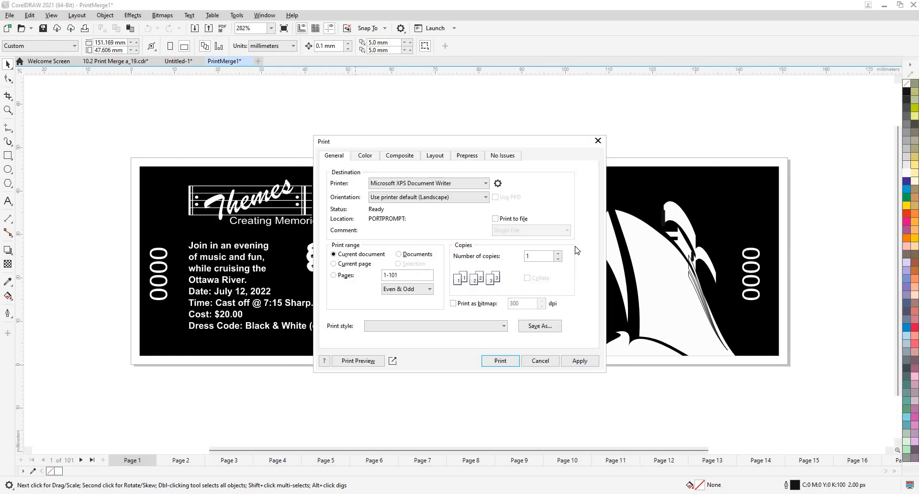
pyautogui.click(537, 359)
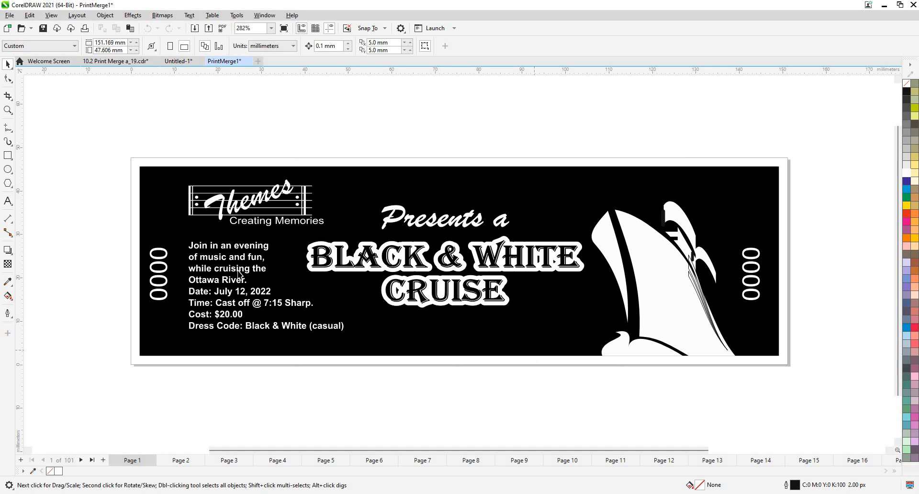
# Open the drawing 10.2 Print Merge b from the Chapter_10 - Printing folder of the exercise files
pyautogui.click(21, 29)
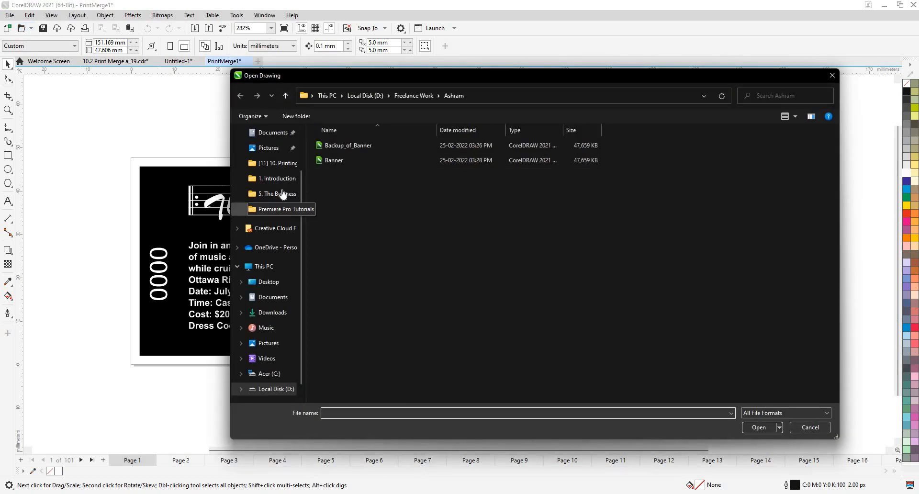
pyautogui.click(276, 163)
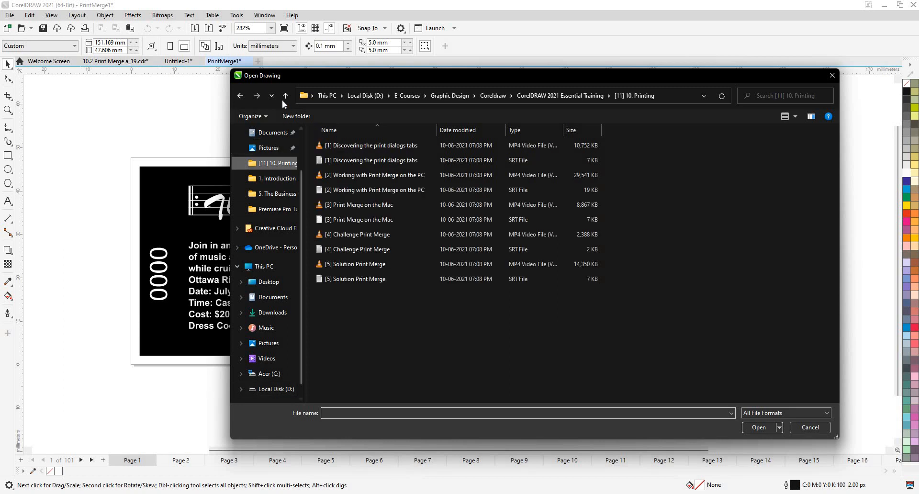
pyautogui.click(286, 95)
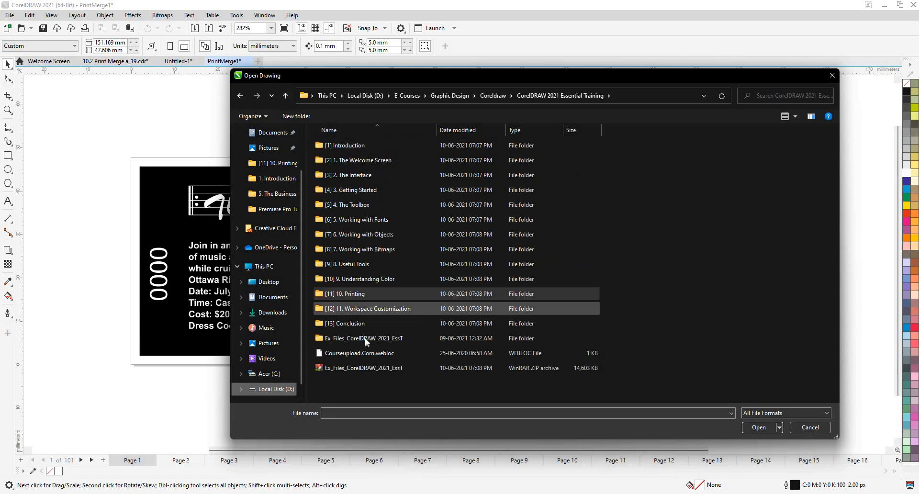
pyautogui.doubleClick(365, 338)
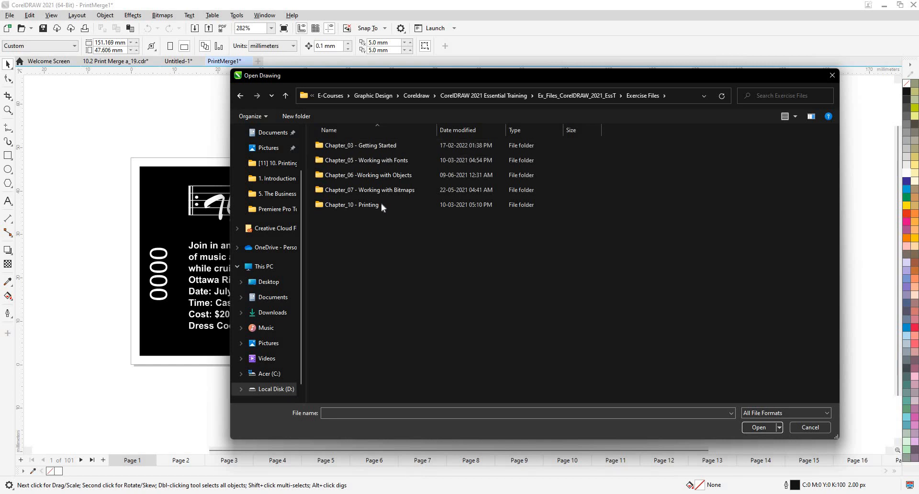
pyautogui.doubleClick(385, 205)
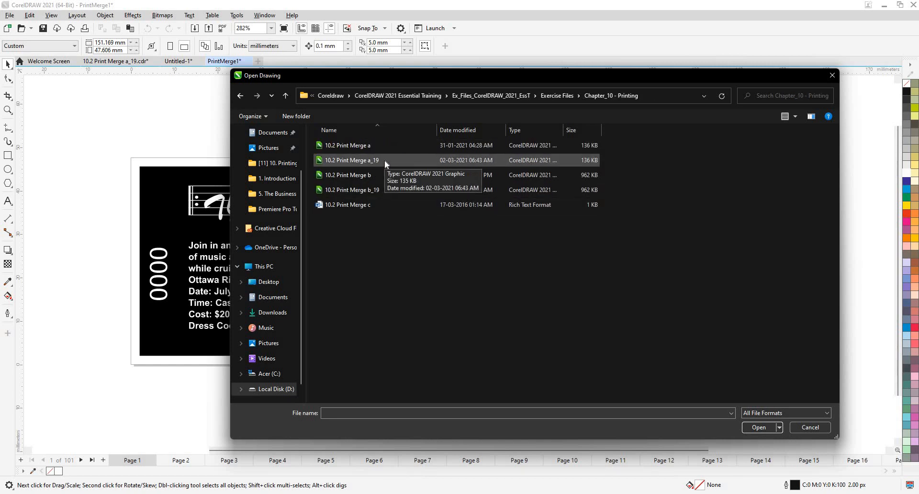
pyautogui.click(384, 160)
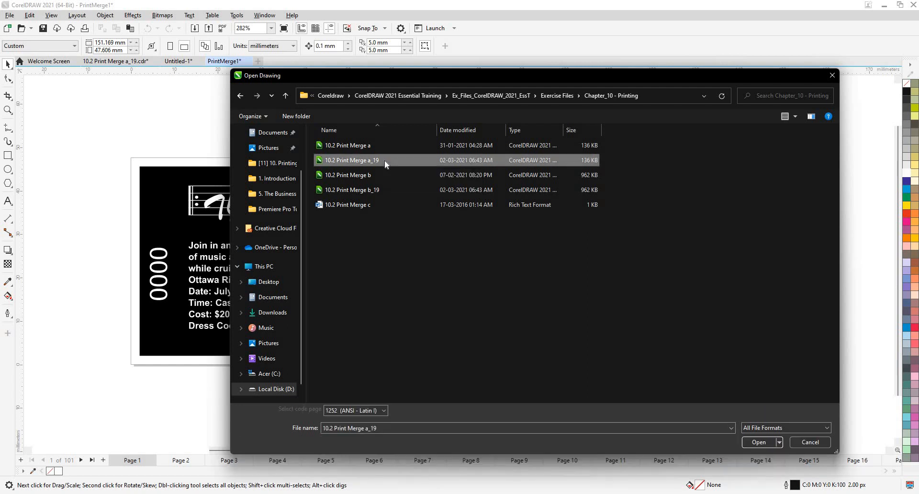
pyautogui.doubleClick(384, 175)
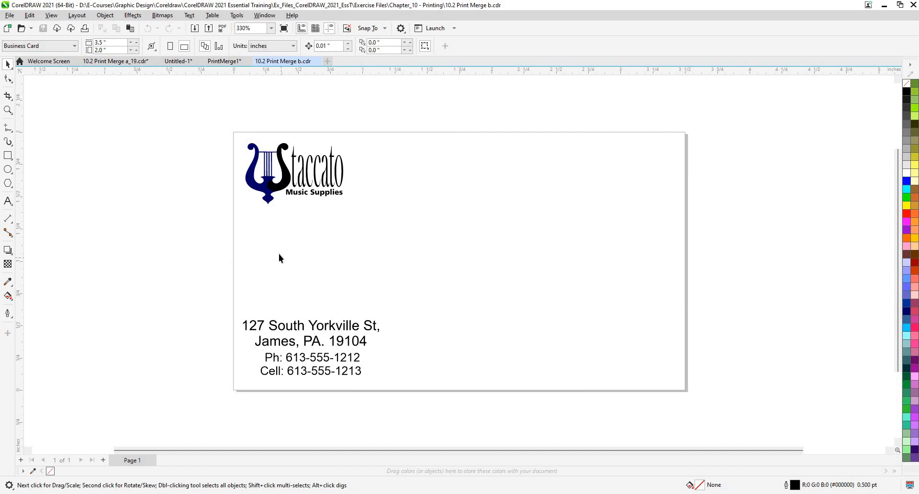
# Create a print merge for the business card with records imported from the rich text file 10.2 Print Merge c
pyautogui.click(9, 16)
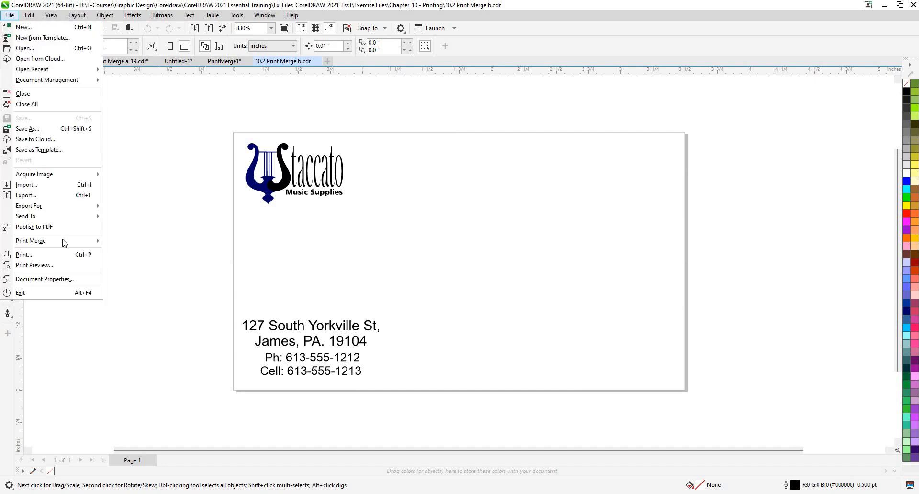
pyautogui.moveTo(65, 241)
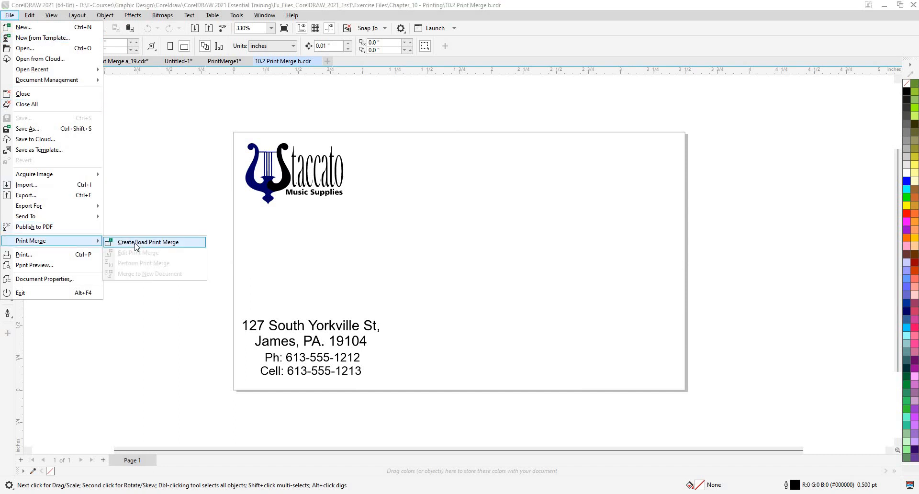
pyautogui.click(137, 243)
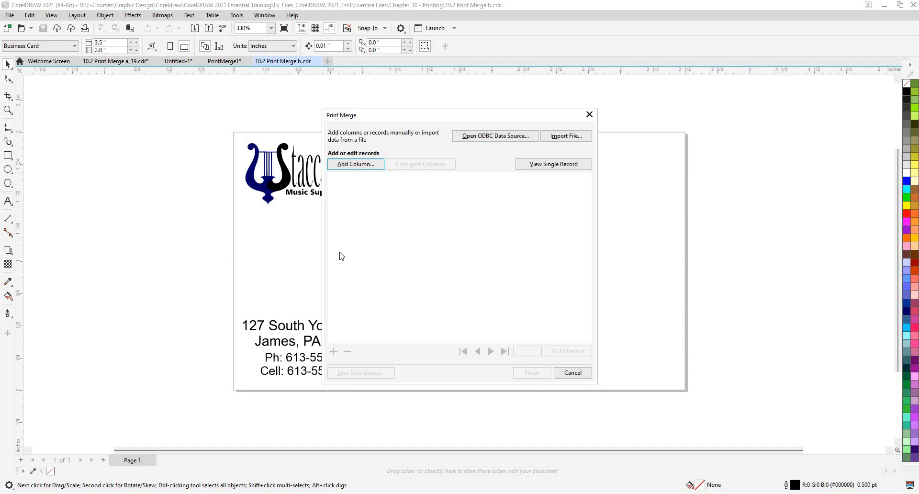
pyautogui.click(553, 139)
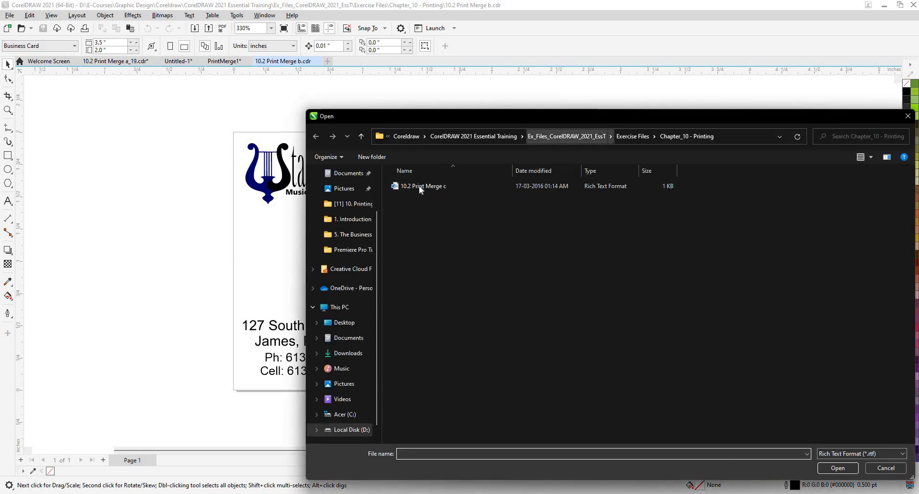
pyautogui.click(420, 189)
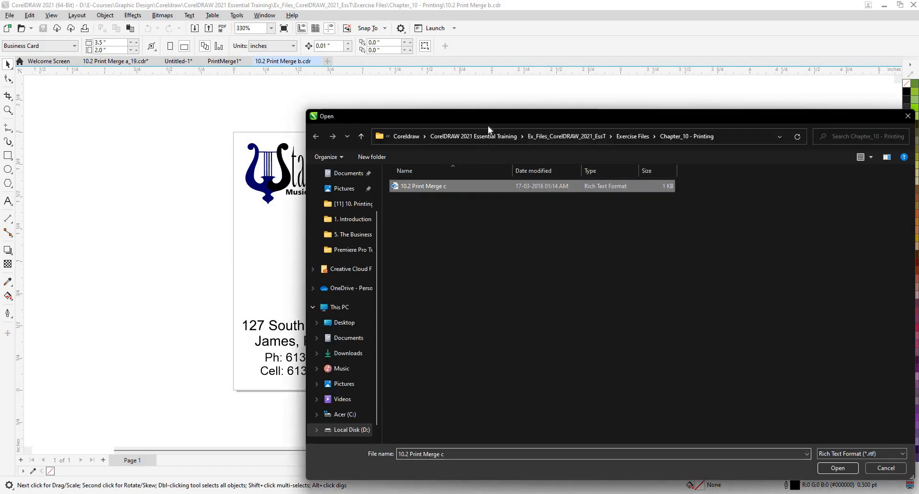
pyautogui.click(838, 468)
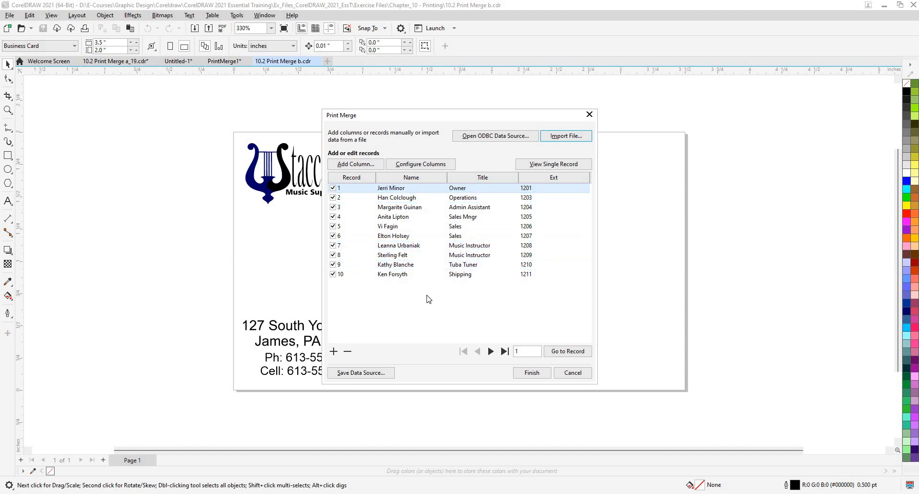
pyautogui.click(531, 373)
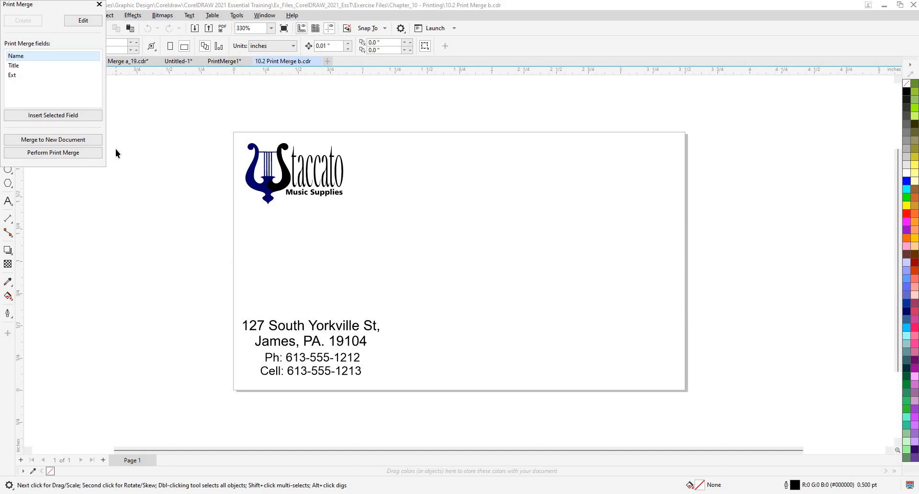
# Insert the Name, Title and Ext merge fields into the business card
pyautogui.click(43, 56)
pyautogui.click(55, 120)
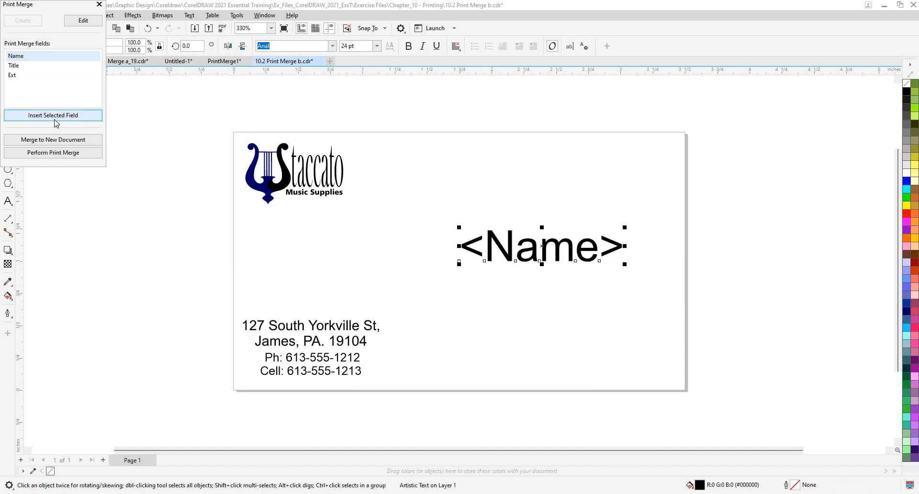
pyautogui.click(26, 68)
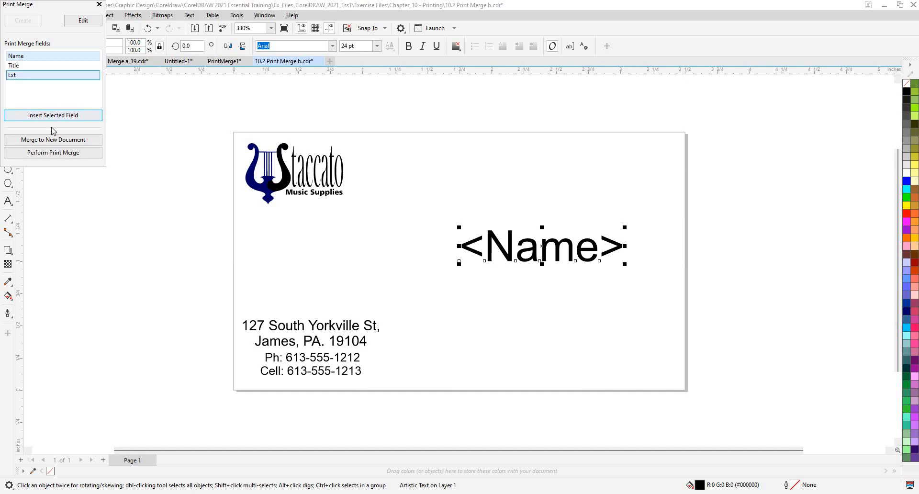
pyautogui.click(52, 117)
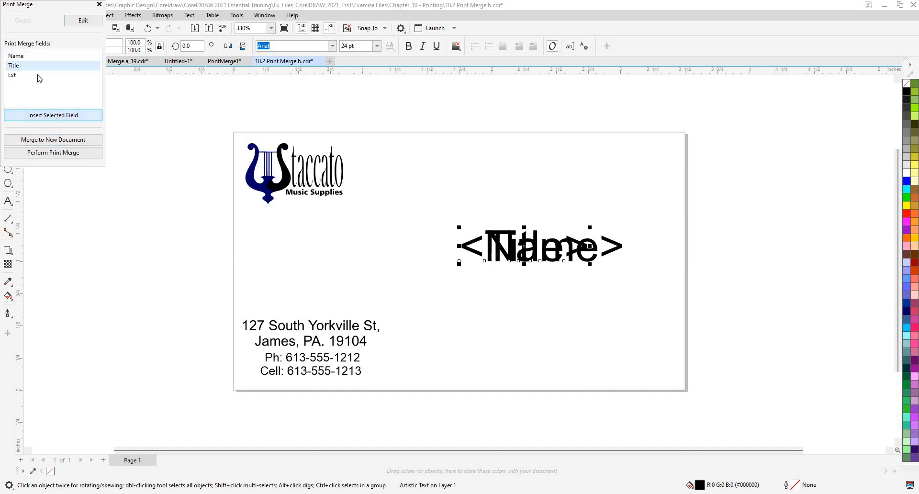
pyautogui.click(43, 75)
pyautogui.click(53, 115)
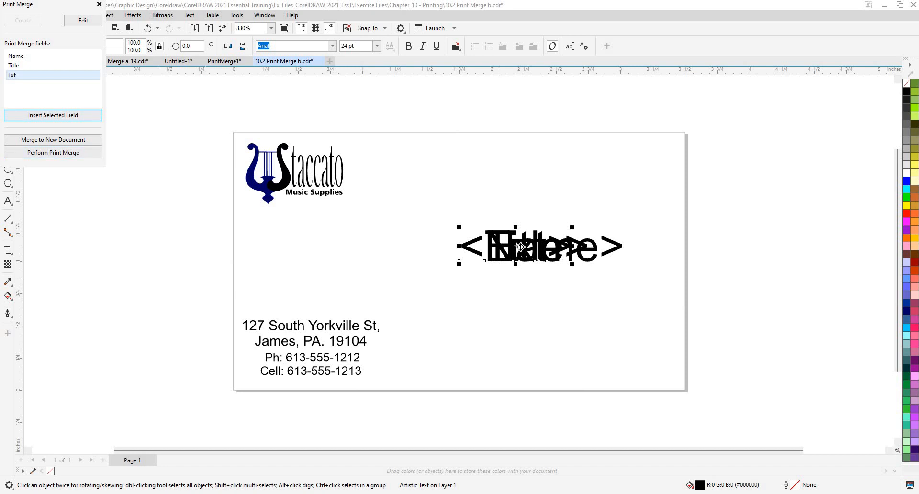
# Spread the stacked fields apart with Name above Title and Ext below, and set the Name text to 18 pt
pyautogui.moveTo(517, 254); pyautogui.dragTo(522, 196)
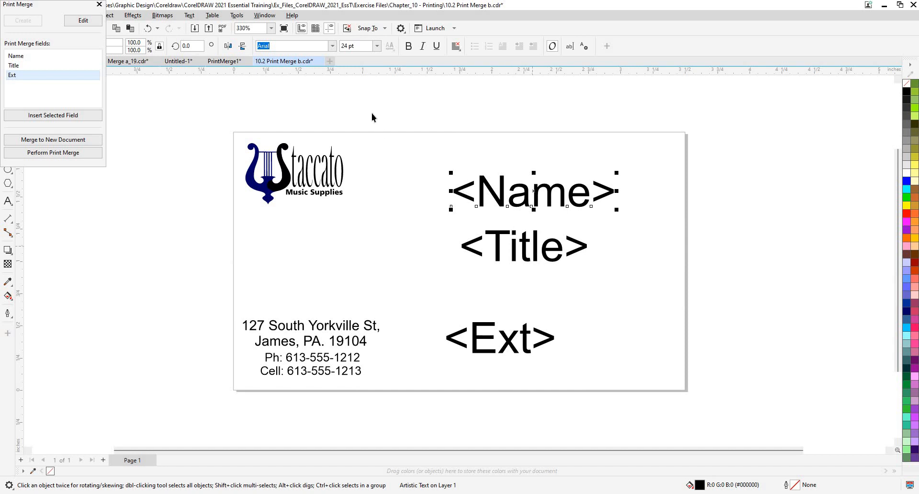
pyautogui.click(369, 49)
pyautogui.write('18')
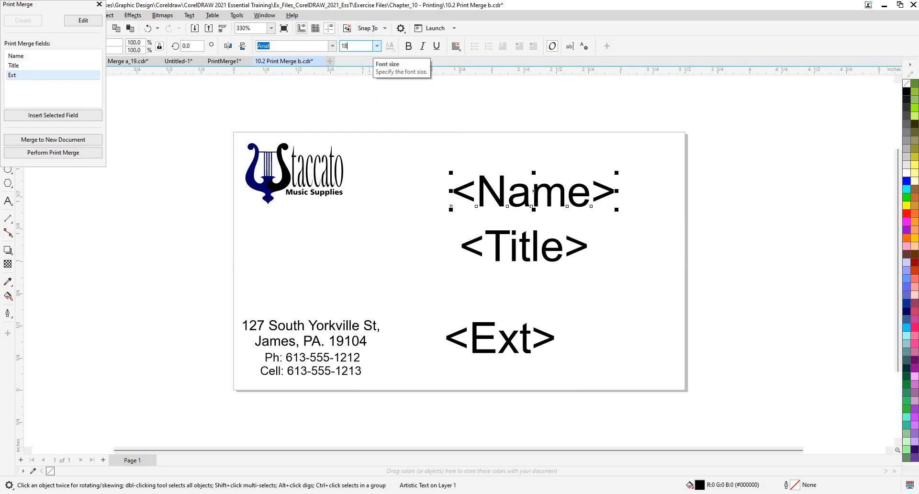
pyautogui.press('Return')
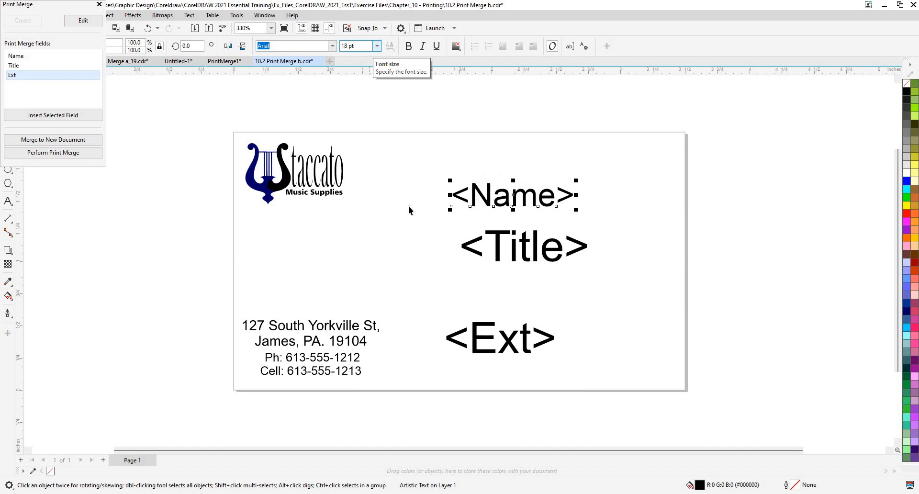
# Scale the Title field down proportionally to about 12 pt
pyautogui.click(496, 257)
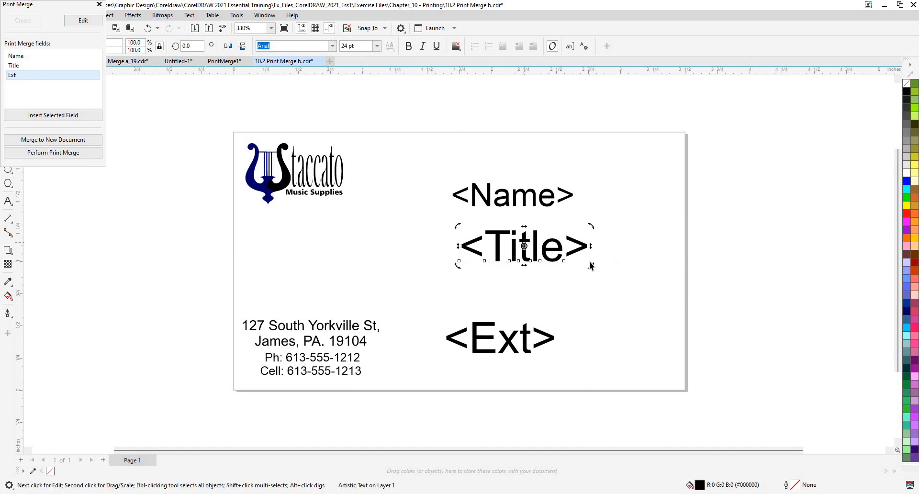
pyautogui.moveTo(590, 263); pyautogui.dragTo(518, 247)
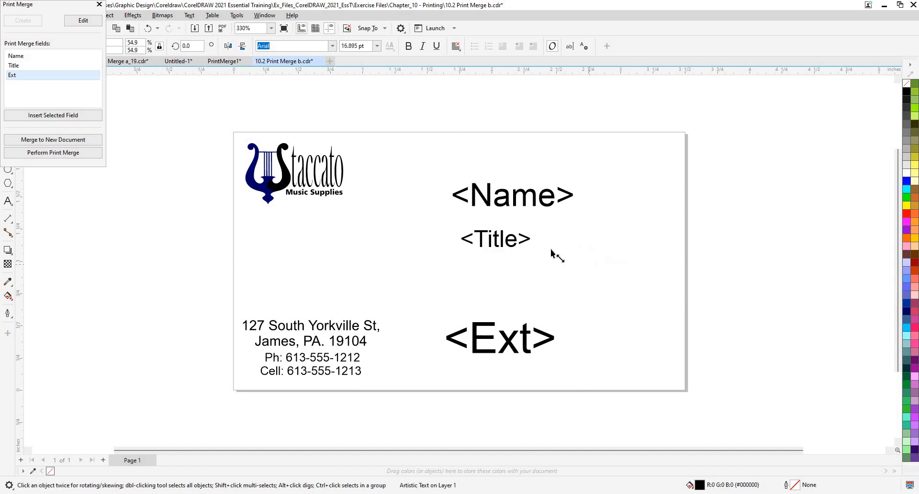
pyautogui.click(412, 378)
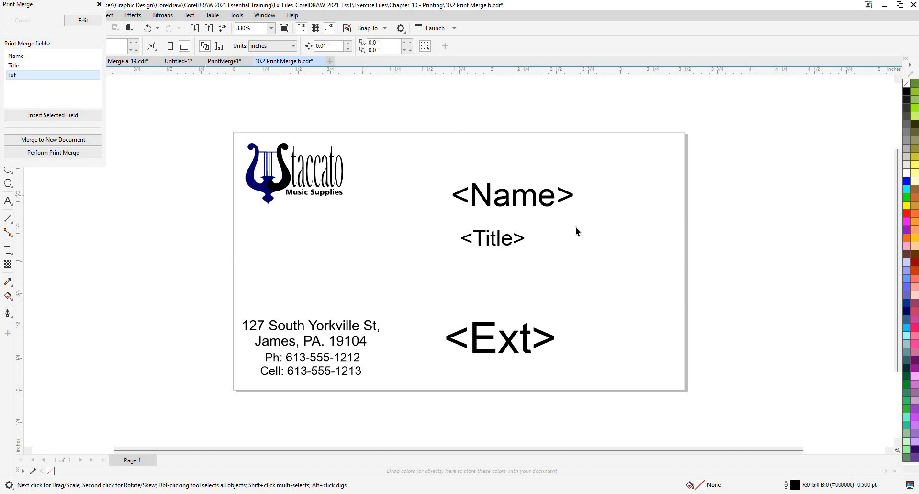
# Set the horizontal text alignment of the Title, Name and Ext fields to Center
pyautogui.scroll(1, 536, 244)
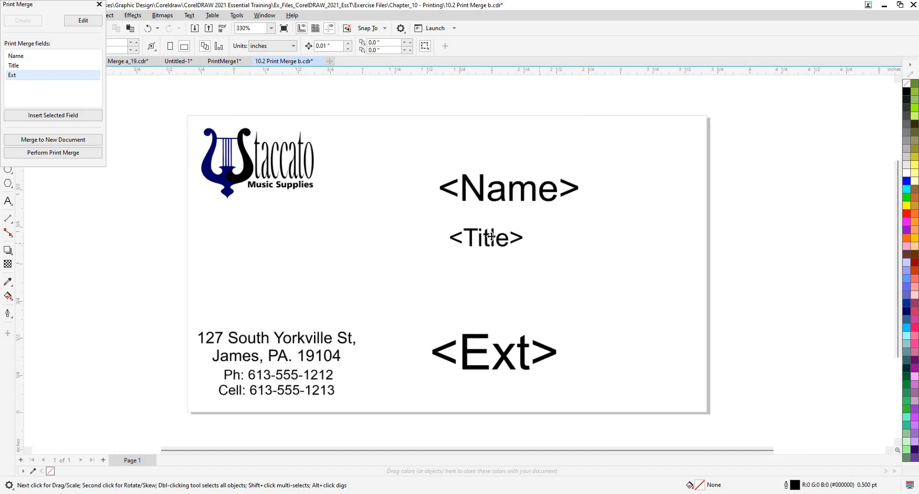
pyautogui.click(486, 238)
pyautogui.click(456, 46)
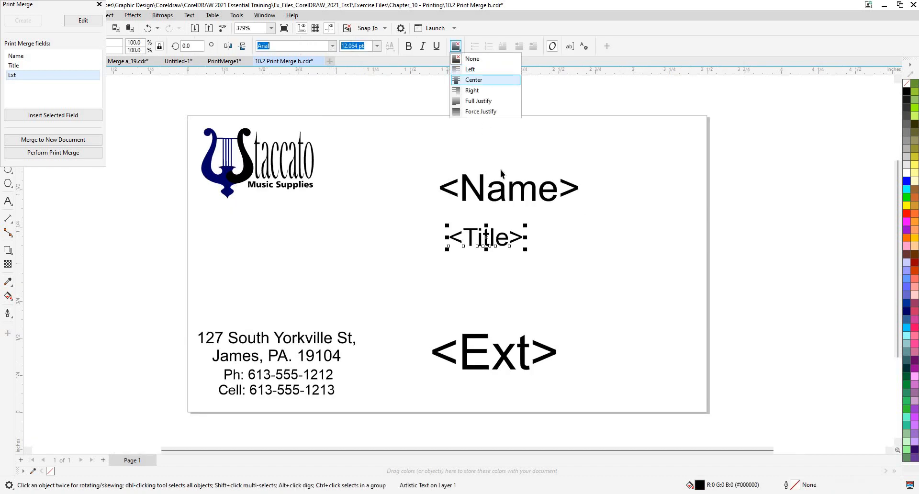
pyautogui.click(462, 81)
pyautogui.press('Escape')
pyautogui.click(504, 188)
pyautogui.click(459, 47)
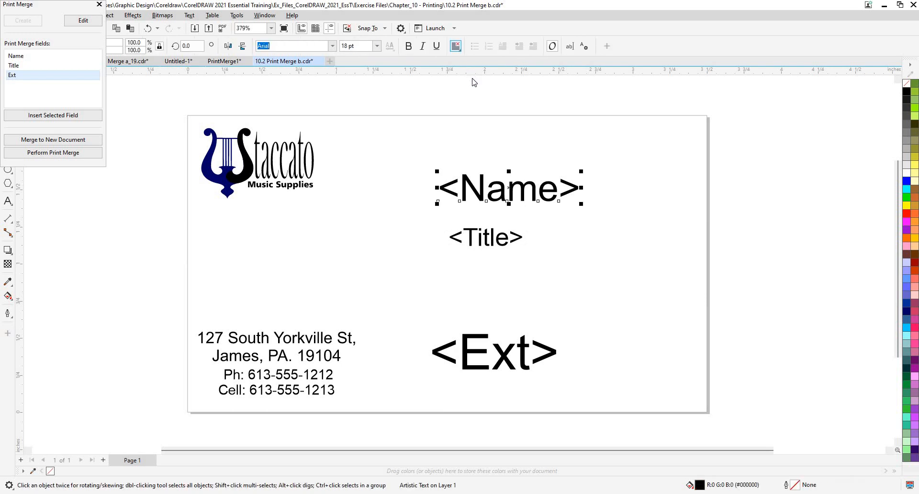
pyautogui.click(473, 80)
pyautogui.click(493, 350)
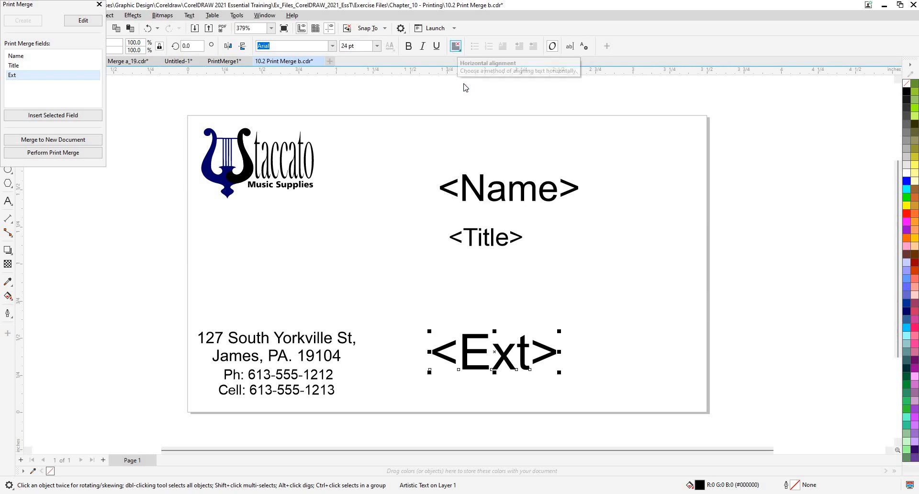
pyautogui.click(455, 47)
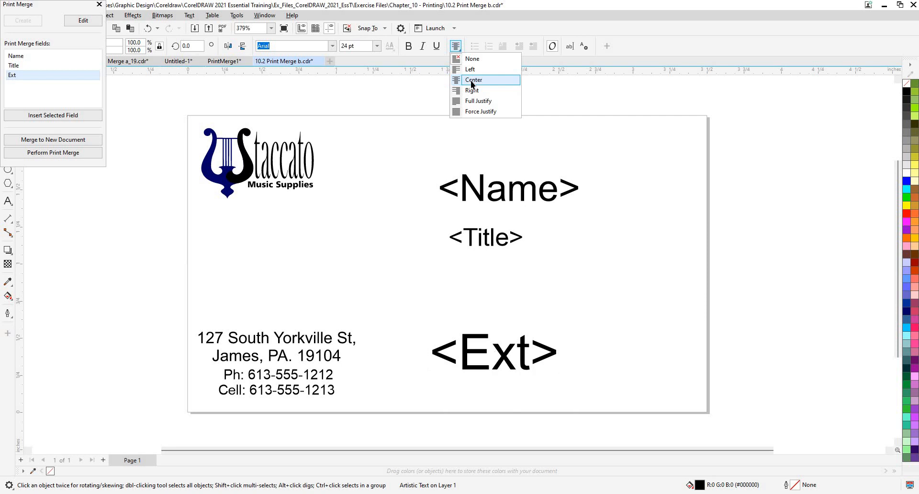
pyautogui.click(471, 82)
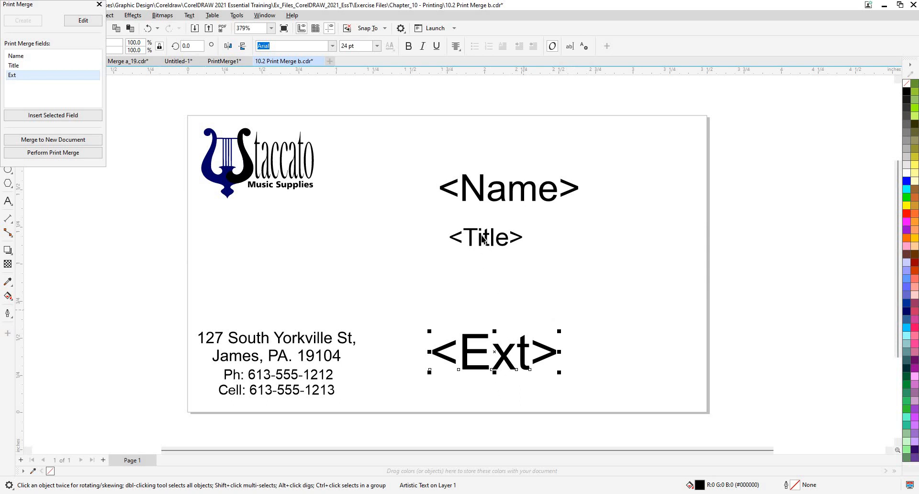
pyautogui.press('Escape')
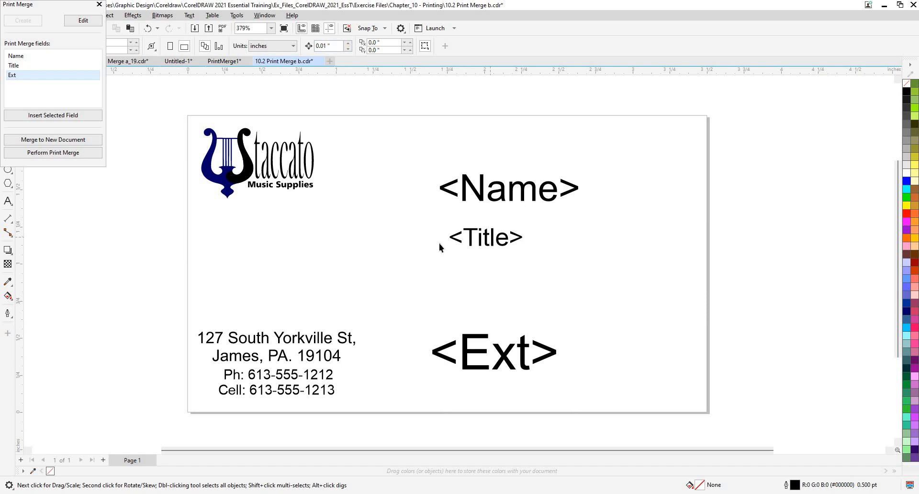
# Set the Title field's font size to exactly 12 pt
pyautogui.click(452, 240)
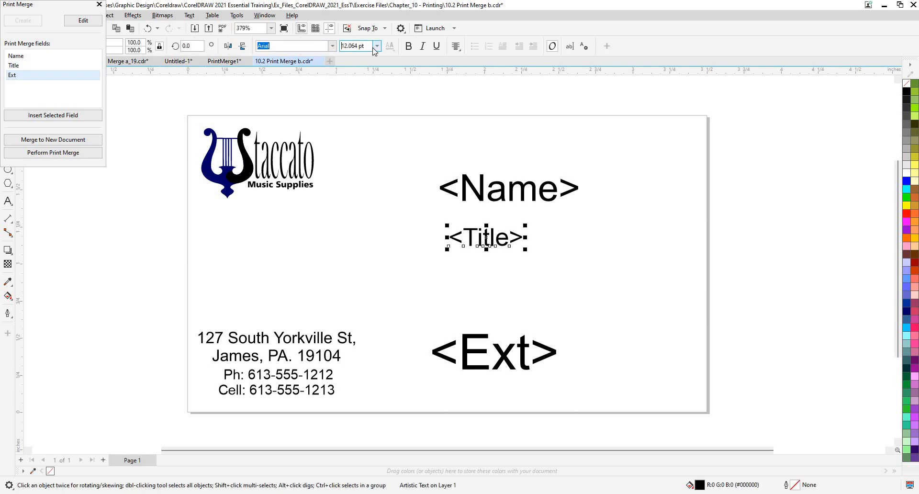
pyautogui.moveTo(365, 46); pyautogui.dragTo(258, 63)
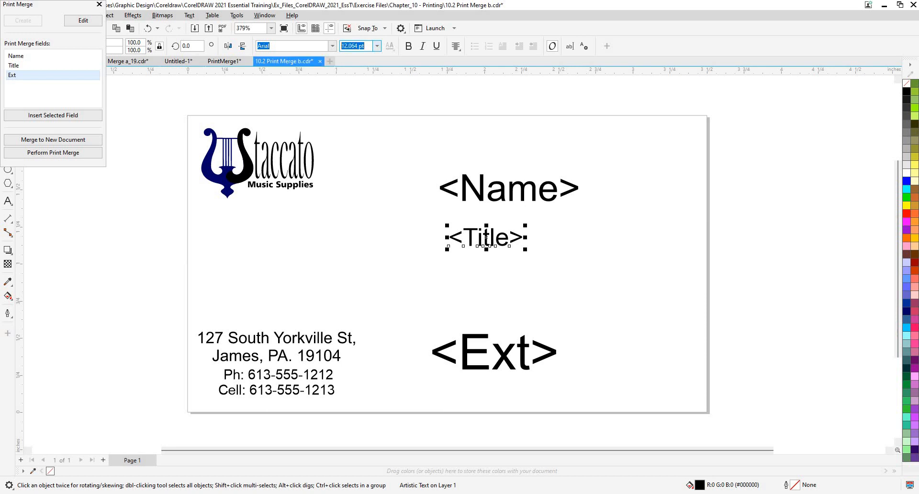
pyautogui.write('12')
pyautogui.press('Return')
pyautogui.click(469, 246)
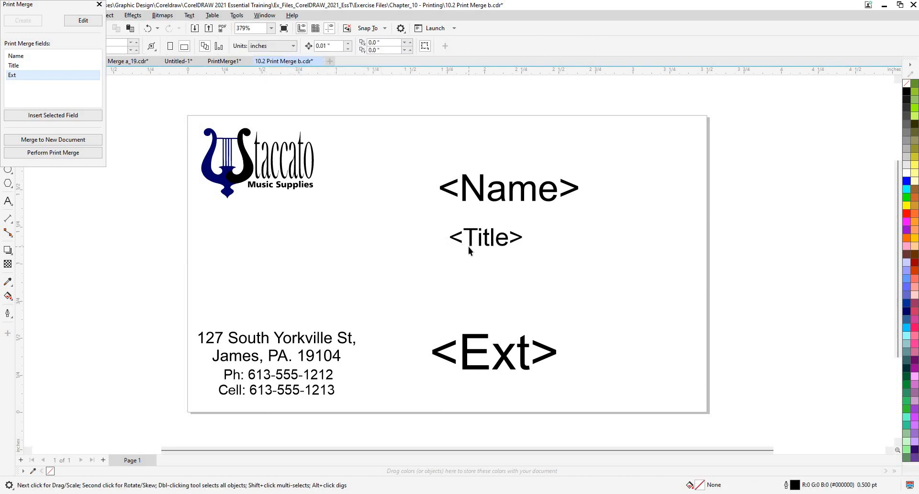
pyautogui.click(496, 359)
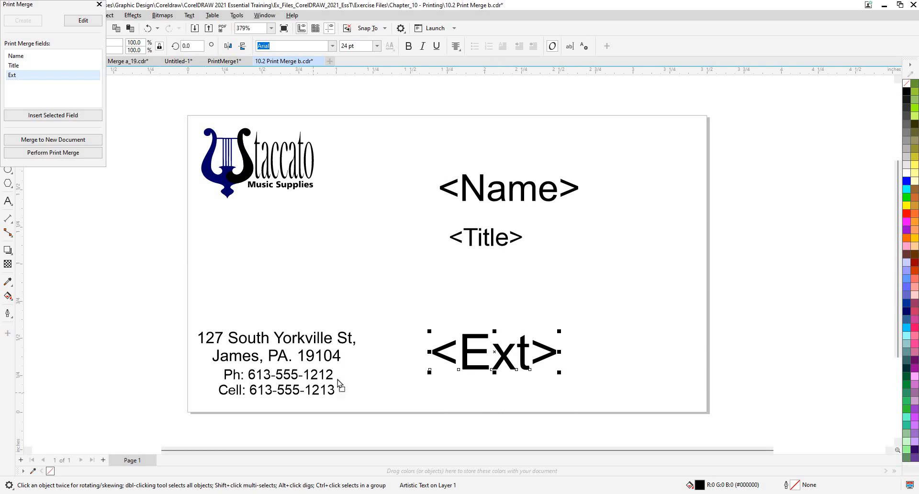
pyautogui.moveTo(318, 375); pyautogui.dragTo(483, 357)
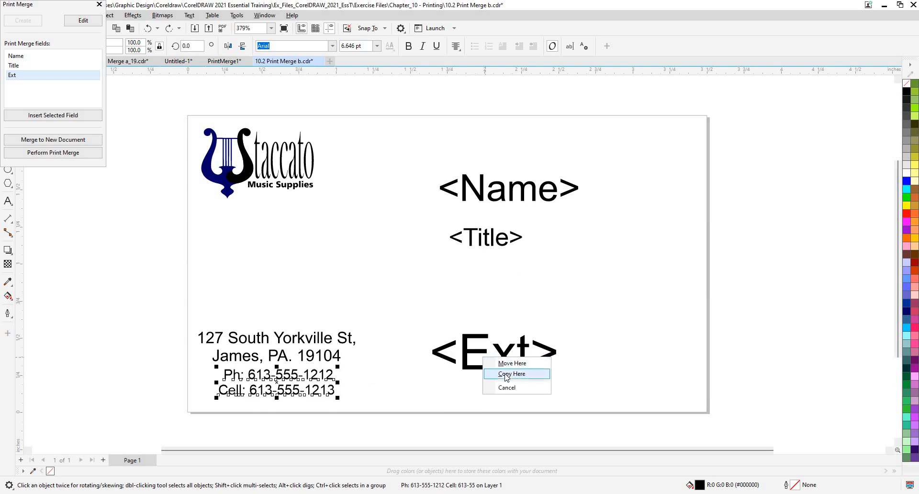
pyautogui.click(446, 398)
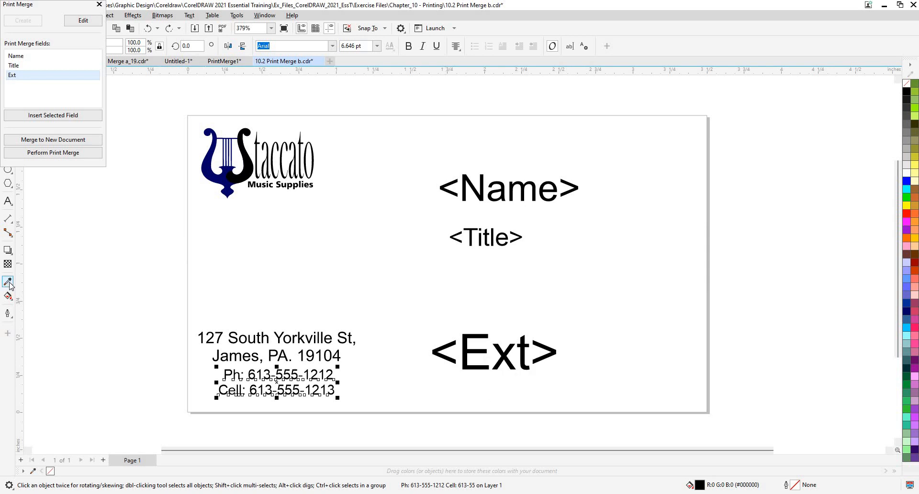
# Copy the phone text's attributes onto the Ext field with the Attributes Eyedropper
pyautogui.click(463, 353)
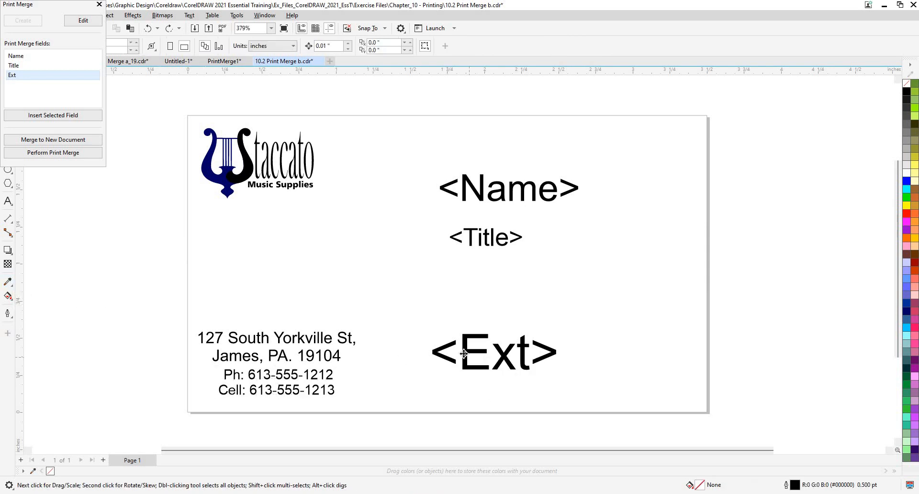
pyautogui.click(7, 283)
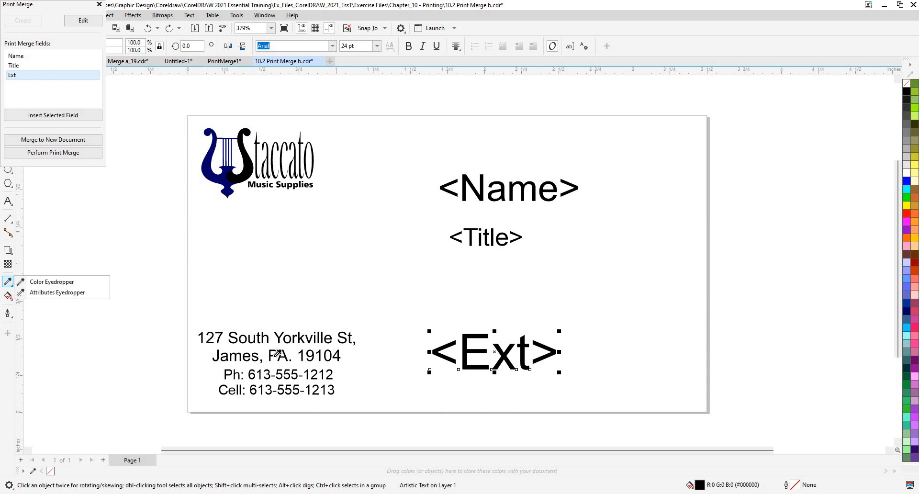
pyautogui.click(52, 292)
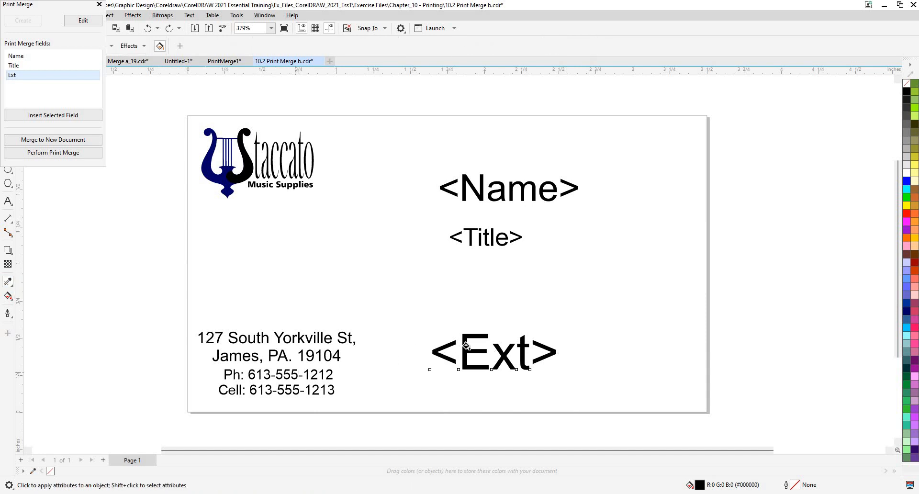
pyautogui.click(464, 344)
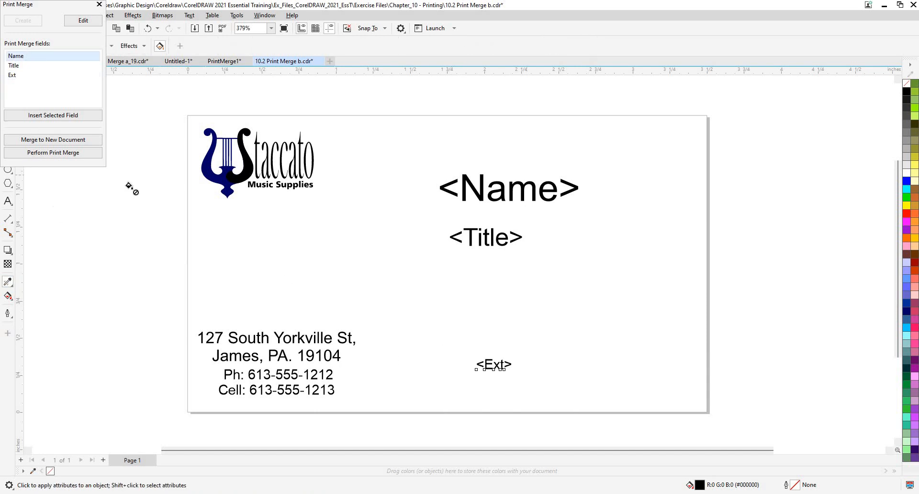
# Move the Ext field beside the address block, directly after the number on the Ph line
pyautogui.moveTo(23, 10); pyautogui.dragTo(690, 104)
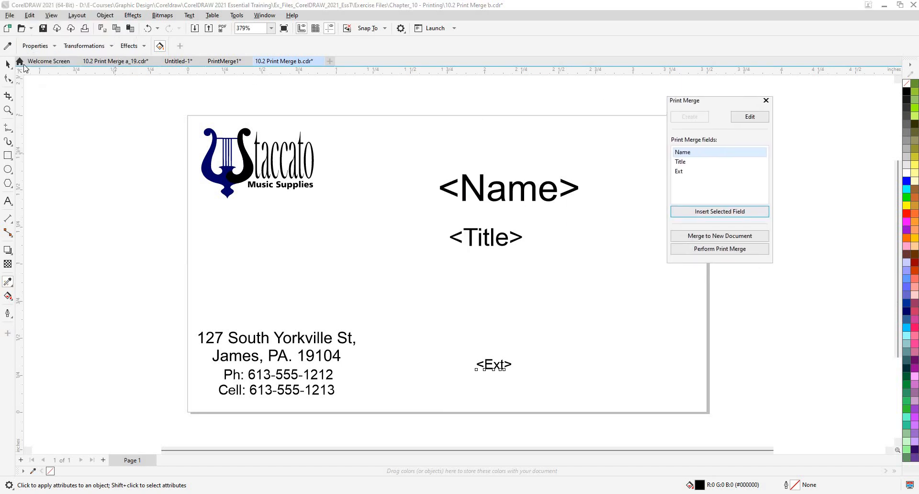
pyautogui.click(8, 64)
pyautogui.click(493, 365)
pyautogui.scroll(1, 486, 364)
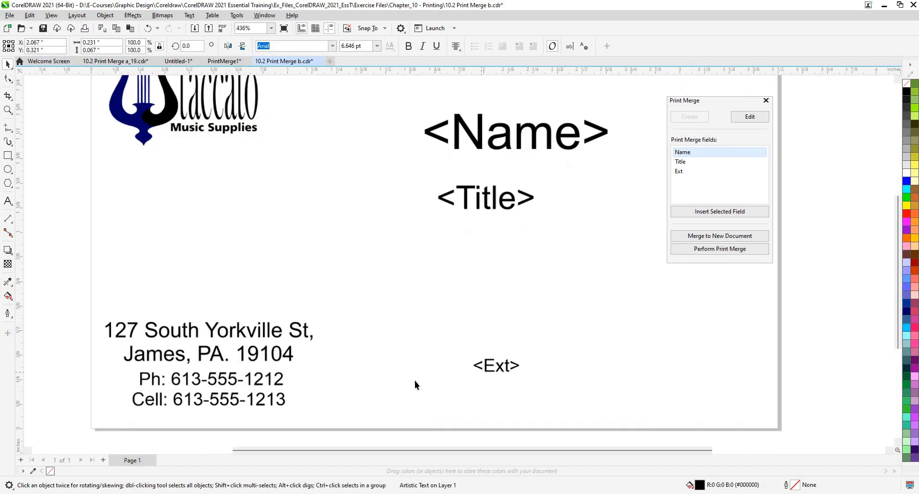
pyautogui.scroll(1, 415, 380)
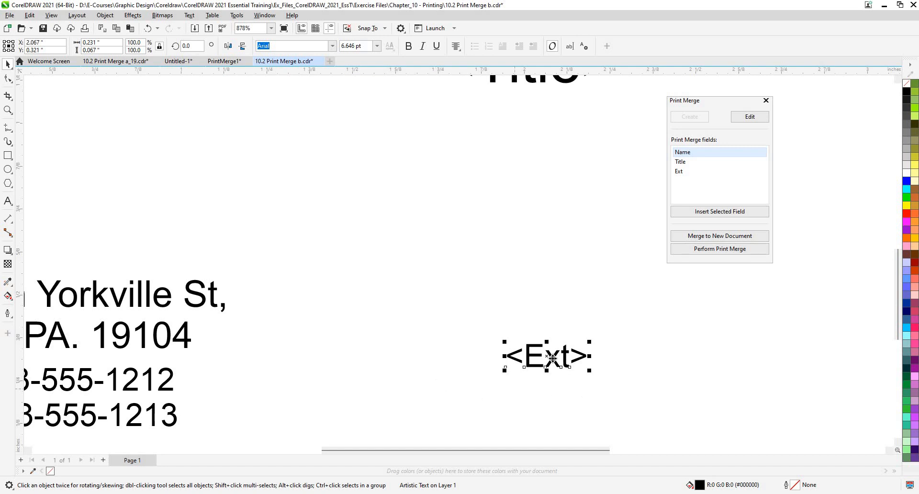
pyautogui.moveTo(553, 357); pyautogui.dragTo(232, 384)
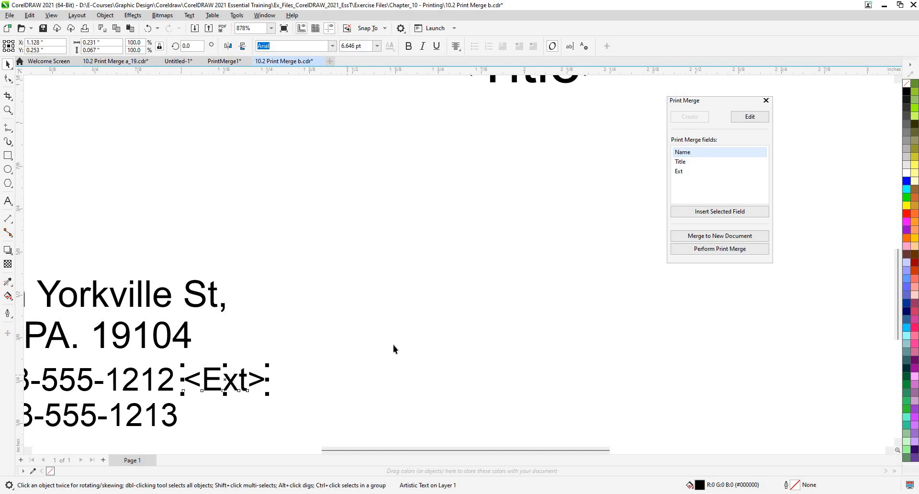
pyautogui.scroll(-2, 393, 346)
pyautogui.click(201, 369)
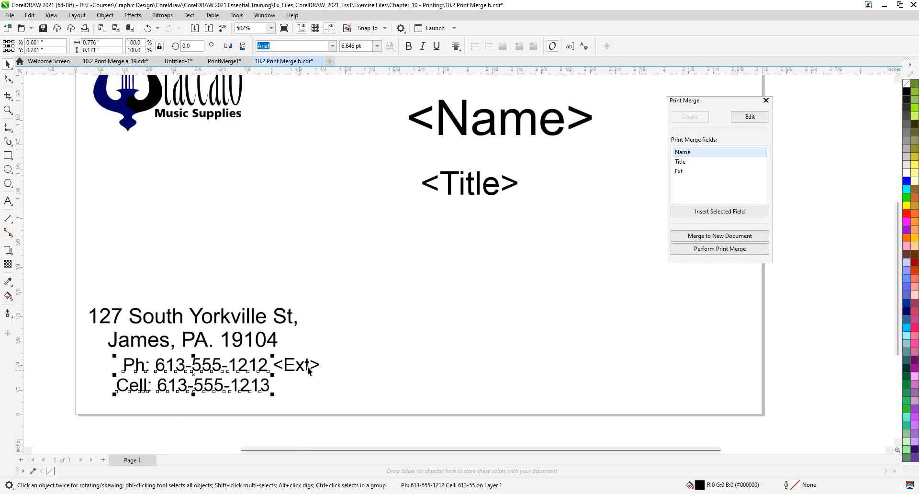
pyautogui.keyDown('shift'); pyautogui.click(310, 370); pyautogui.keyUp('shift')
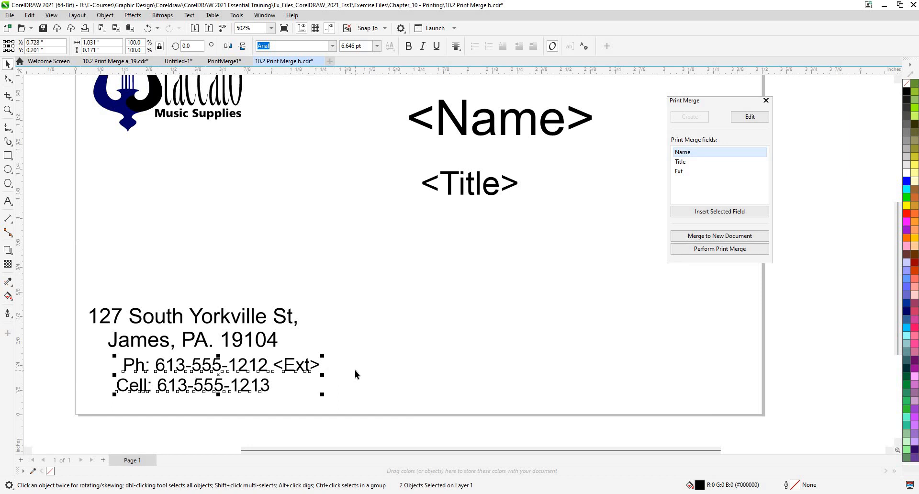
pyautogui.click(354, 370)
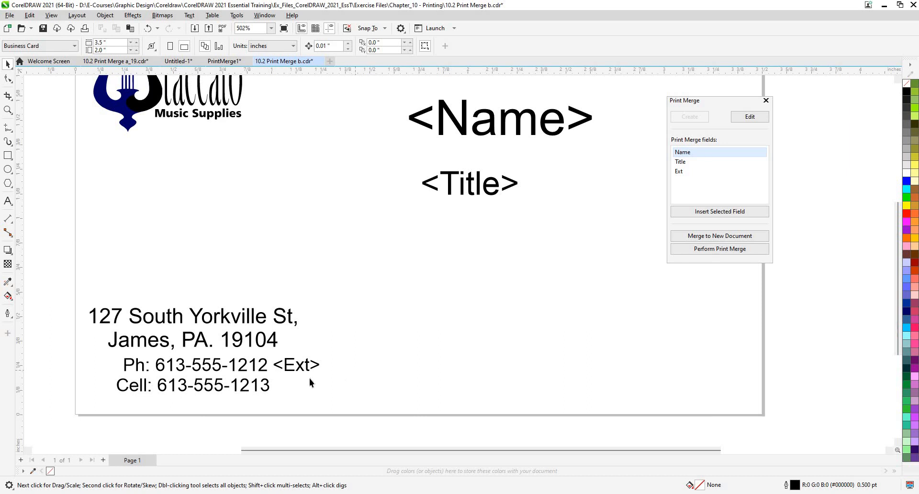
# Change the Ext field's horizontal text alignment to Left
pyautogui.click(298, 369)
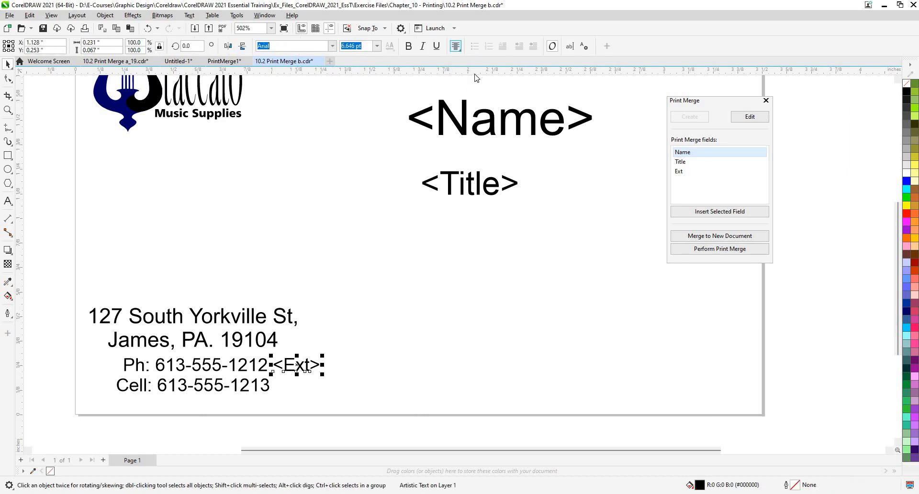
pyautogui.click(456, 46)
pyautogui.click(472, 70)
pyautogui.click(355, 371)
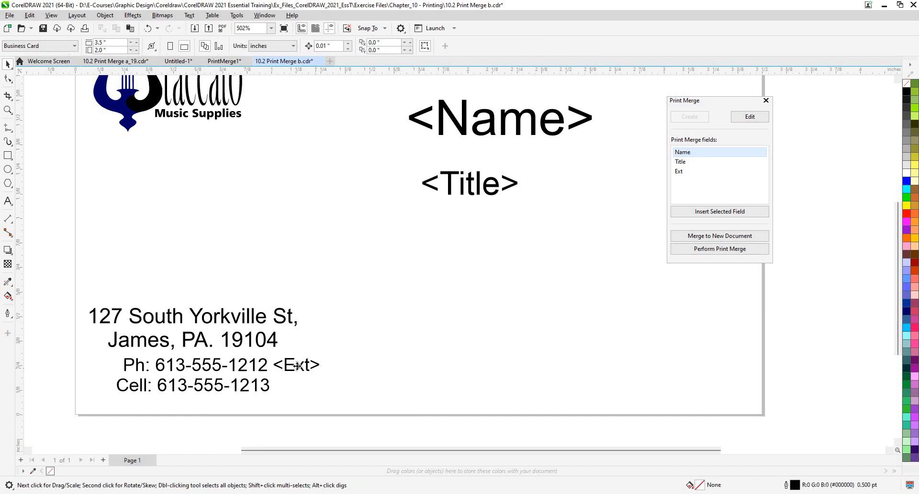
# Nudge the Ext field 0.04 inch to the right, away from the phone number
pyautogui.click(299, 366)
pyautogui.press('Right')
pyautogui.press('Right')
pyautogui.press('Right')
pyautogui.press('Right')
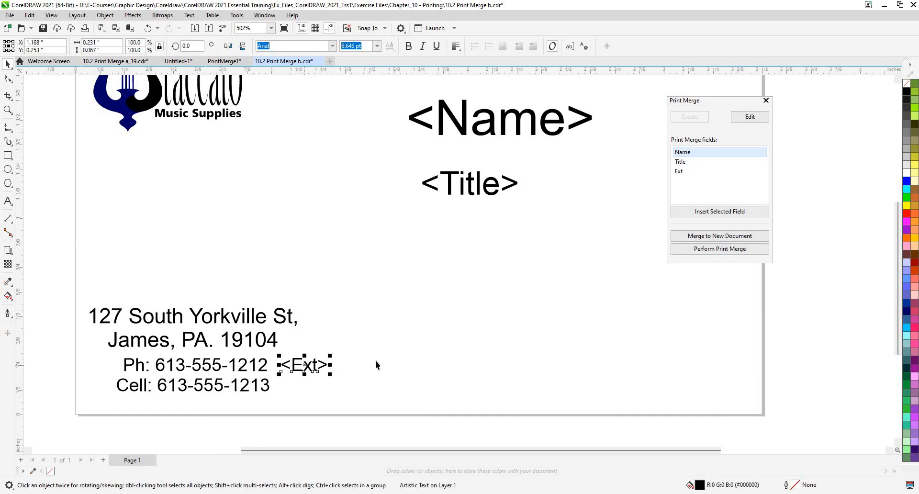
pyautogui.click(376, 361)
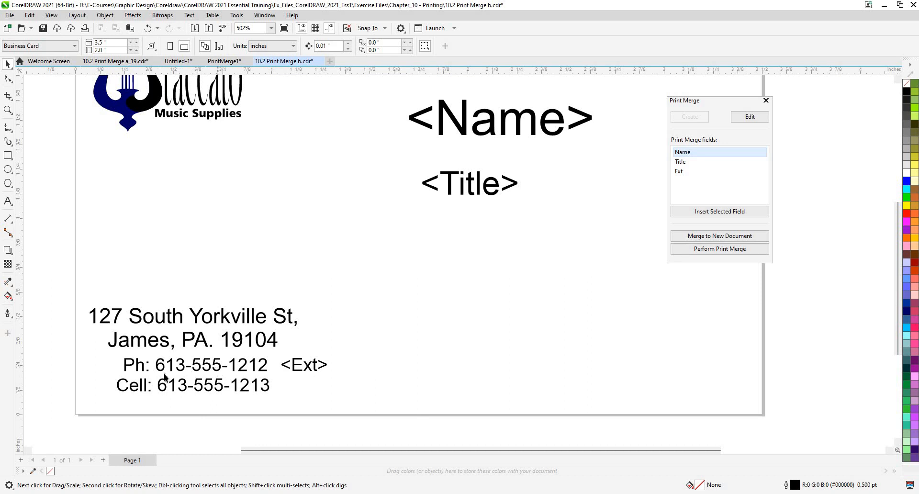
# Move the Print Merge window off the Name field and set the Title field's font size to 10 pt
pyautogui.scroll(1, 164, 377)
pyautogui.hscroll(-2, 164, 377)
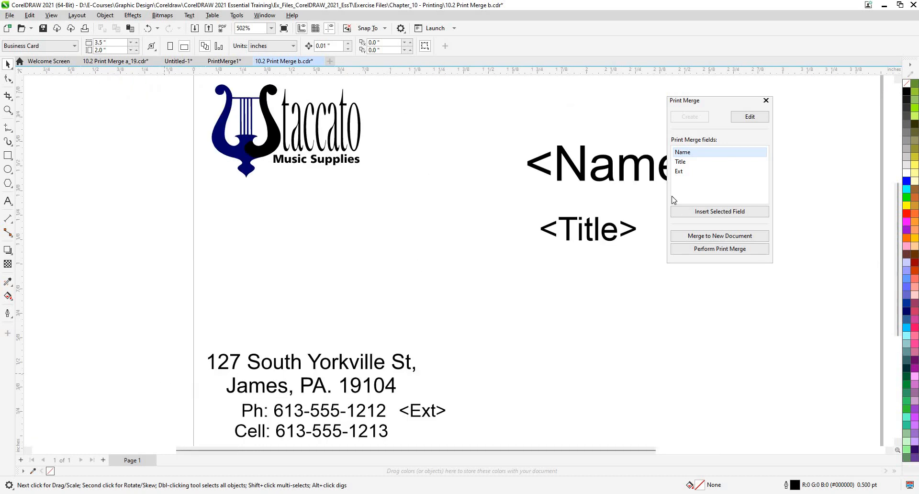
pyautogui.moveTo(701, 104); pyautogui.dragTo(105, 89)
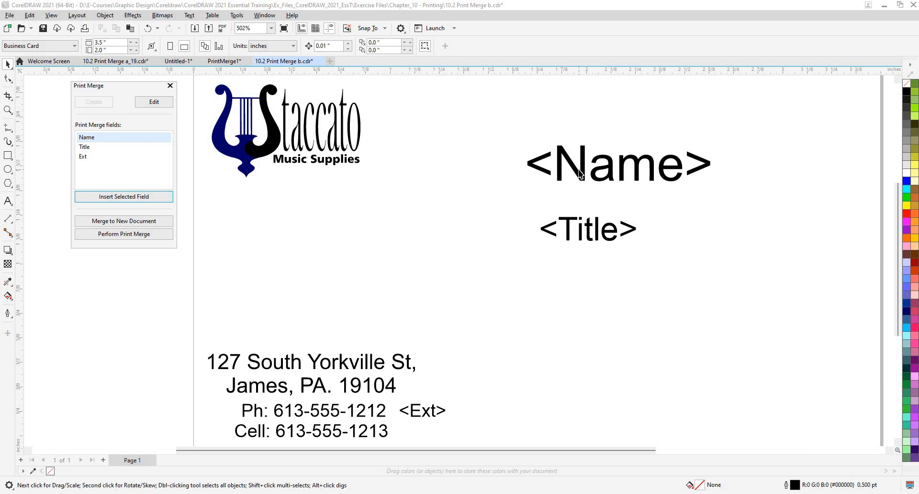
pyautogui.click(604, 238)
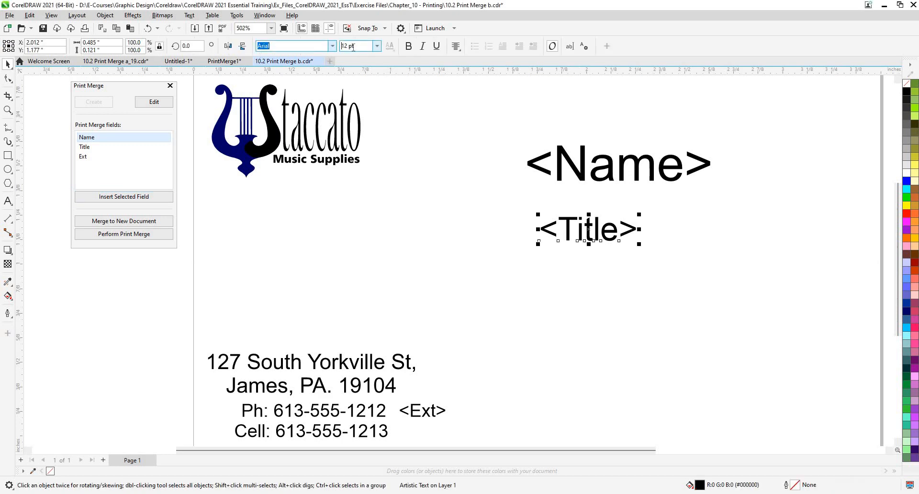
pyautogui.write('10')
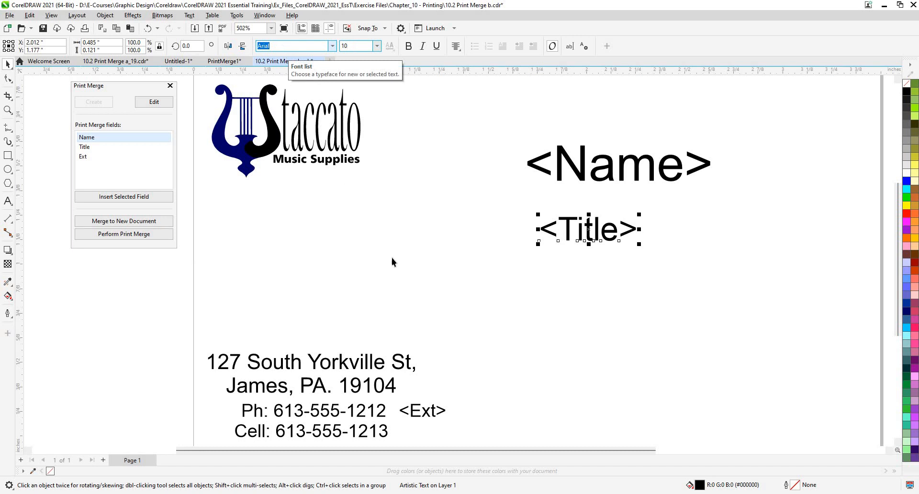
pyautogui.press('Return')
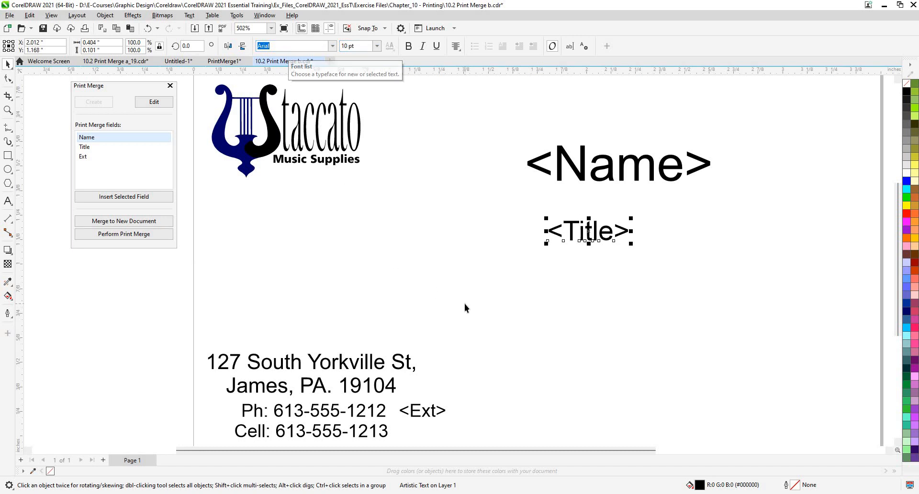
pyautogui.click(455, 285)
pyautogui.scroll(-1, 495, 259)
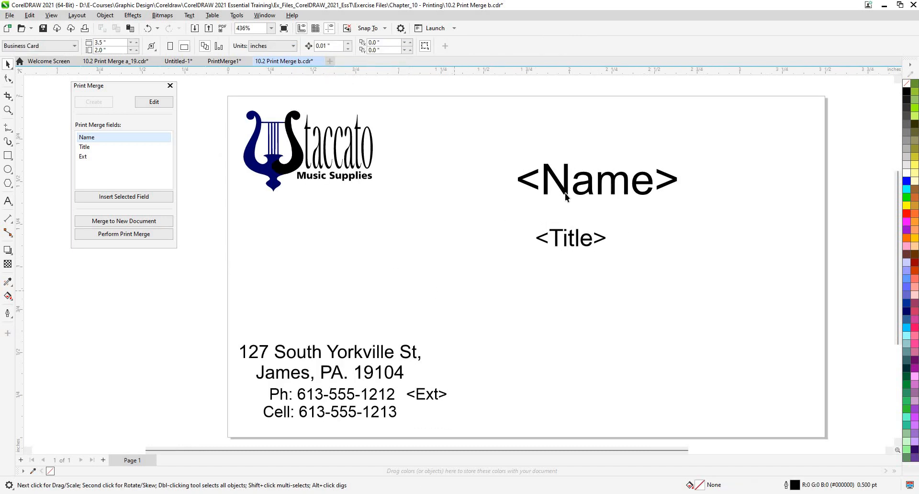
# Move the Name field to the card's upper-right corner and place the Title field directly beneath it
pyautogui.click(566, 192)
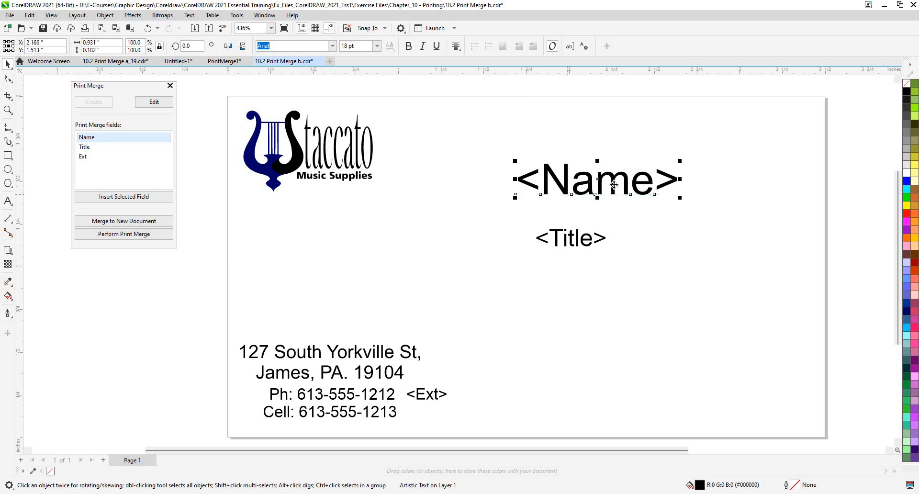
pyautogui.moveTo(615, 184); pyautogui.dragTo(729, 132)
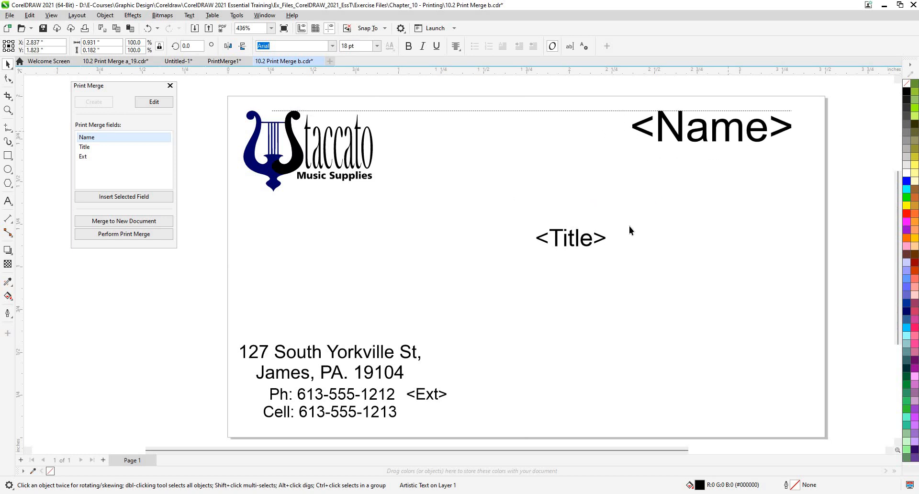
pyautogui.click(570, 242)
pyautogui.moveTo(671, 173); pyautogui.dragTo(671, 170)
# Center the Name field on the page, and raise it 0.24 inch above the page centre
pyautogui.click(679, 133)
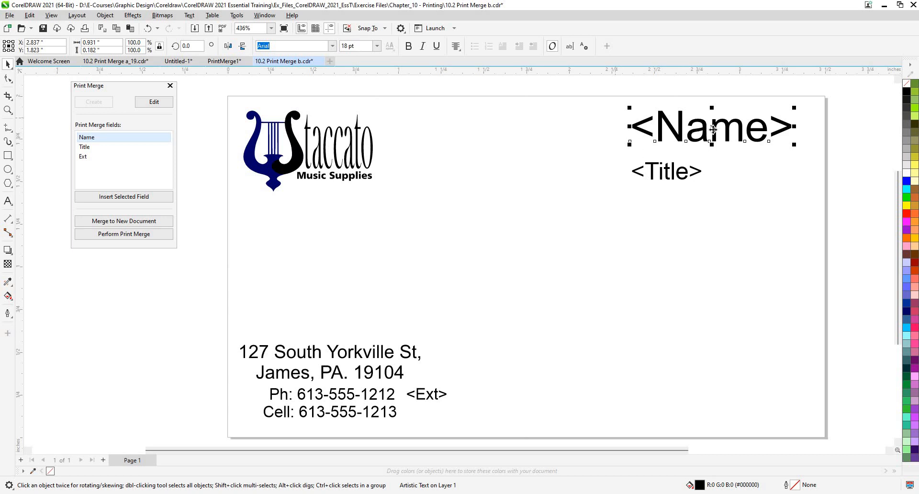
pyautogui.moveTo(704, 130); pyautogui.dragTo(507, 242)
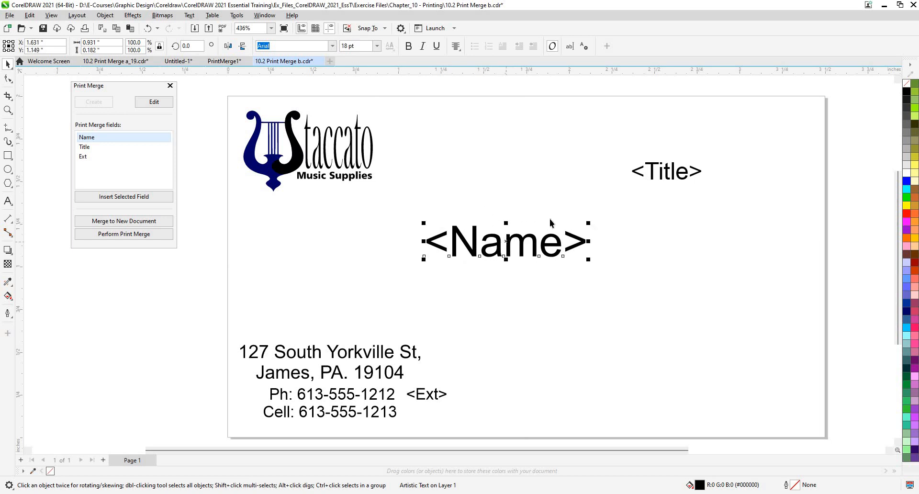
pyautogui.press('p')
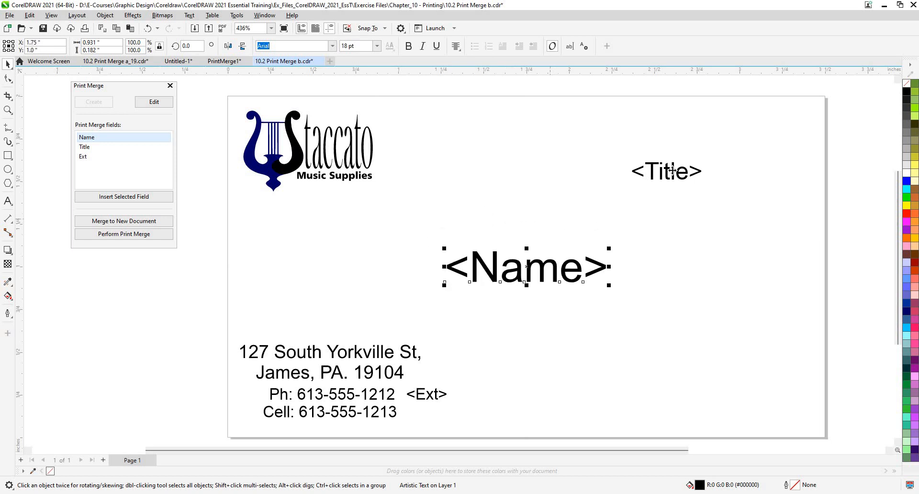
pyautogui.press('Tab')
pyautogui.click(511, 282)
pyautogui.press('Up')
pyautogui.press('Up')
pyautogui.press('Up')
pyautogui.press('Up')
pyautogui.press('Up')
pyautogui.press('Up')
pyautogui.press('Up')
pyautogui.press('Up')
pyautogui.press('Up')
pyautogui.press('Up')
pyautogui.press('Up')
pyautogui.press('Up')
pyautogui.press('Up')
pyautogui.press('Up')
pyautogui.press('Up')
pyautogui.press('Up')
pyautogui.press('Up')
pyautogui.press('Up')
pyautogui.press('Up')
pyautogui.press('Up')
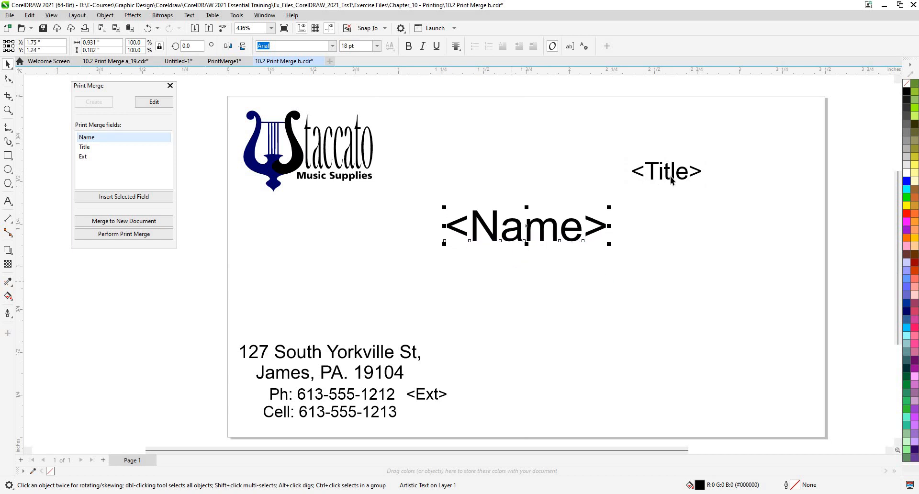
# Move the Title field below the Name field and center it on the page
pyautogui.click(673, 183)
pyautogui.click(668, 172)
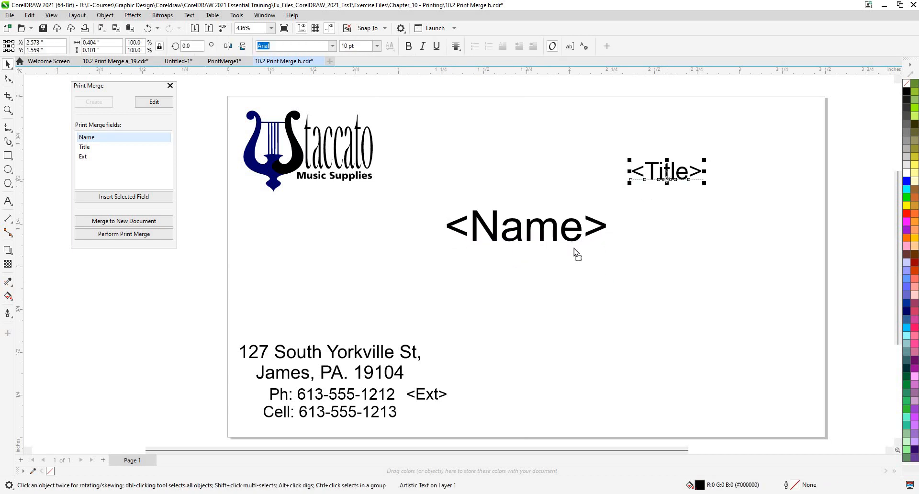
pyautogui.moveTo(667, 175); pyautogui.dragTo(524, 282)
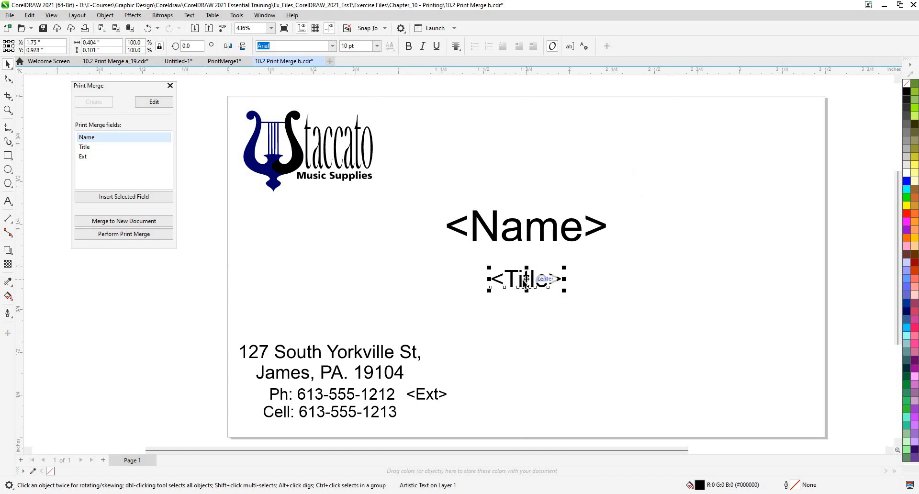
pyautogui.press('p')
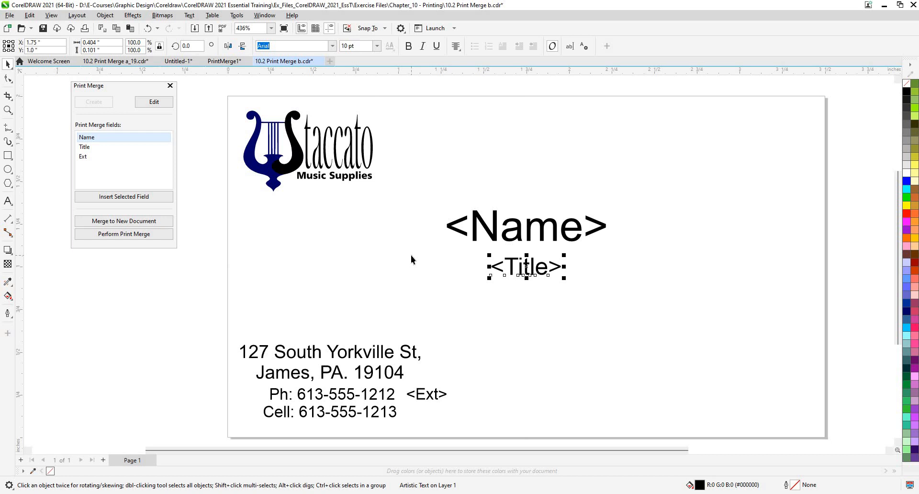
# Change the Name field's font to bold Montserrat
pyautogui.click(536, 235)
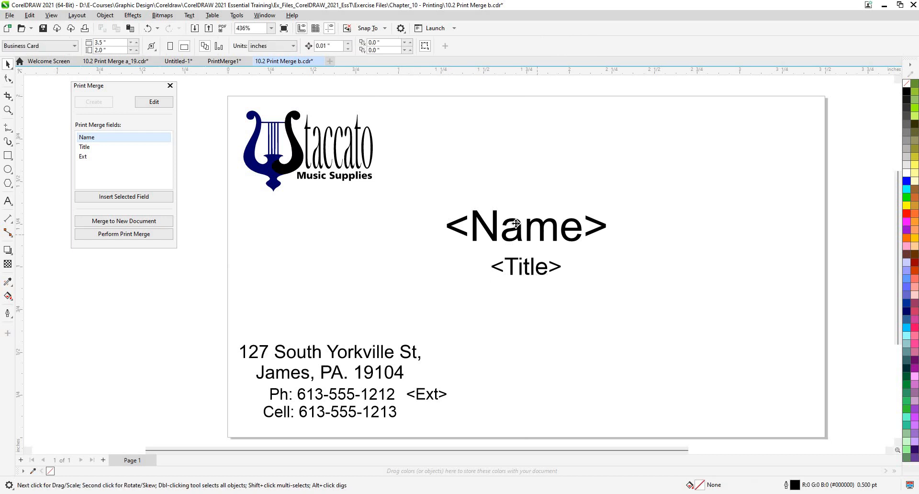
pyautogui.click(517, 224)
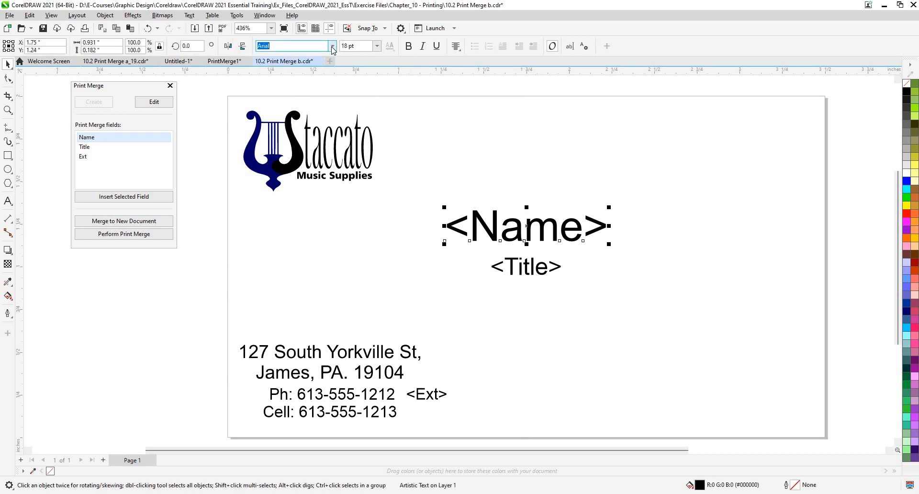
pyautogui.click(332, 46)
pyautogui.click(317, 77)
# Change the Title field's font from Arial to Montserrat
pyautogui.click(510, 247)
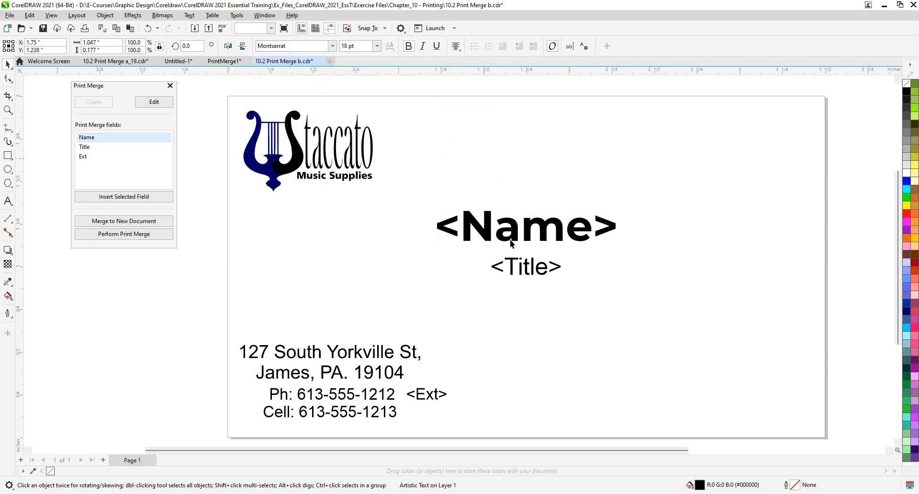
pyautogui.click(316, 45)
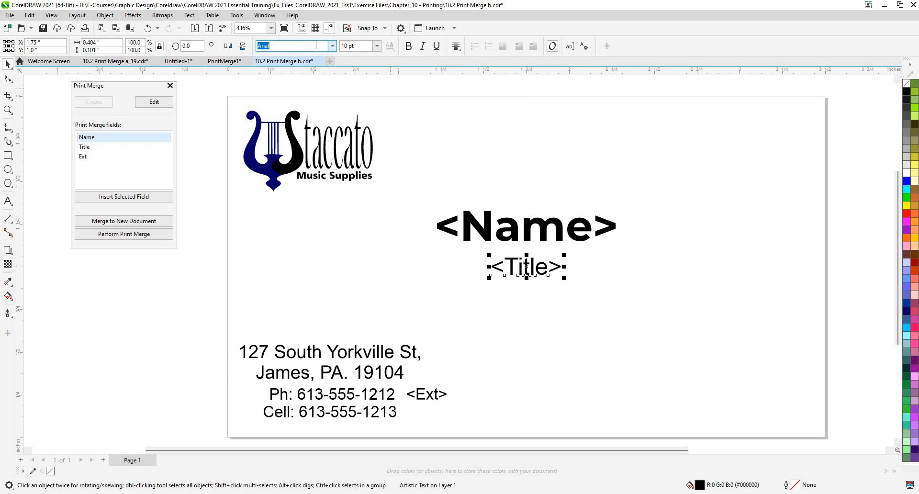
pyautogui.write('Mon')
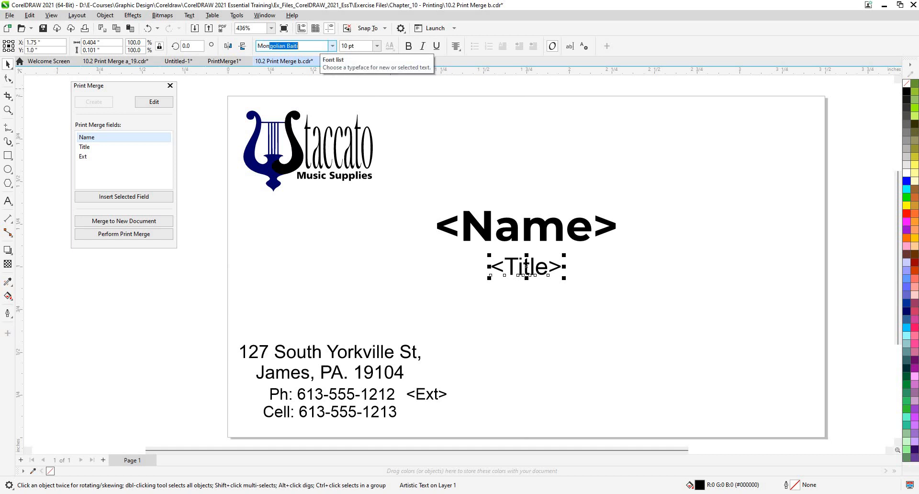
pyautogui.write('tserrat')
pyautogui.click(332, 46)
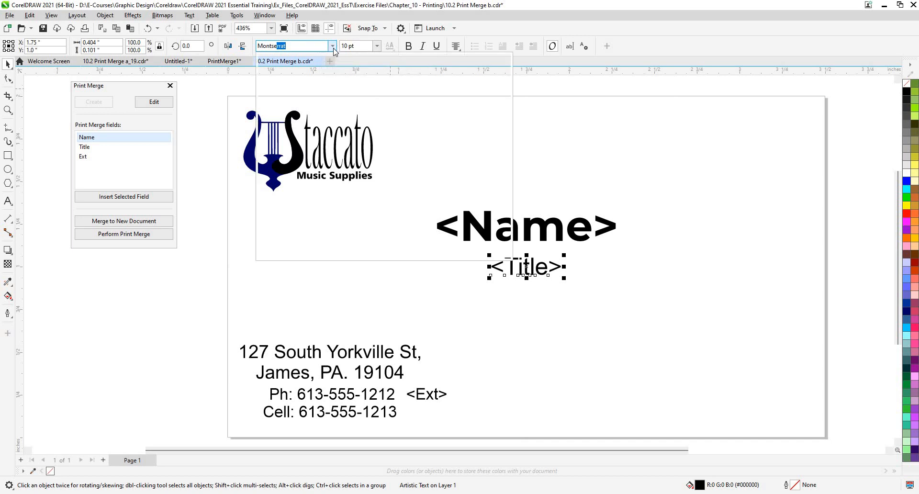
pyautogui.click(383, 140)
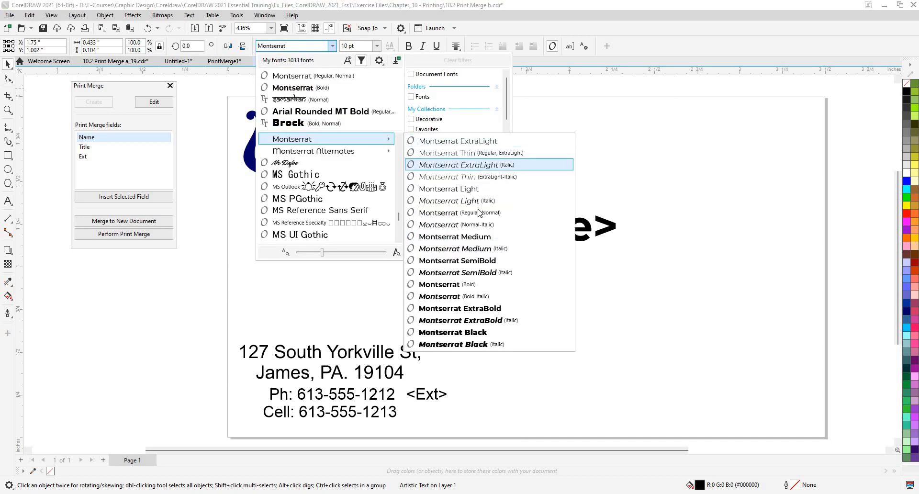
pyautogui.click(450, 285)
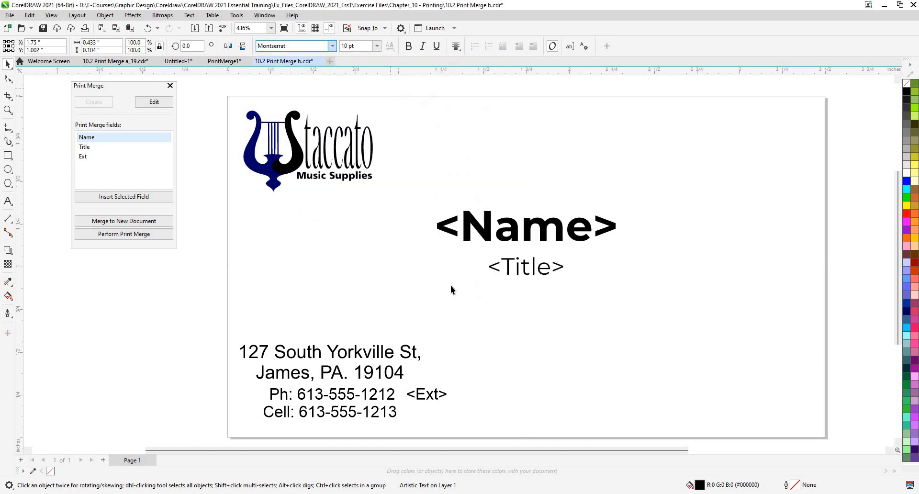
pyautogui.click(482, 280)
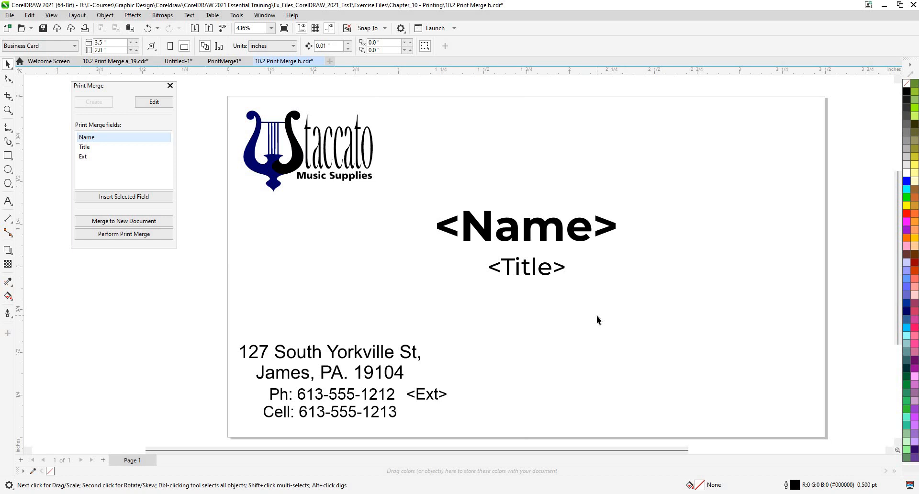
# Merge the business card fields into a new document and page through the merged cards to the last page
pyautogui.click(135, 224)
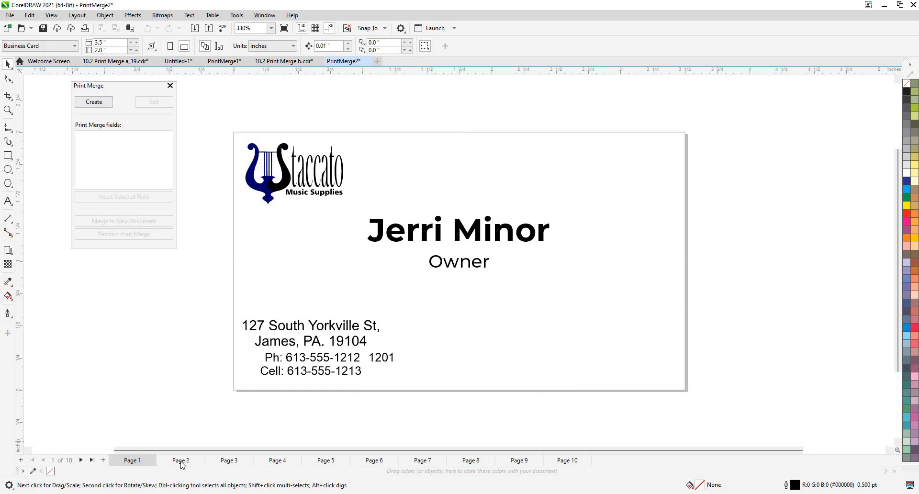
pyautogui.click(246, 461)
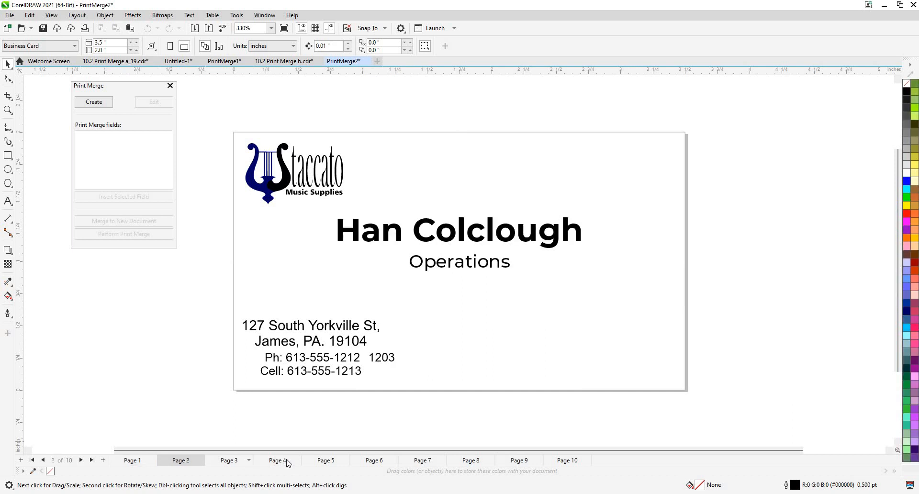
pyautogui.click(289, 462)
pyautogui.click(333, 460)
pyautogui.click(373, 462)
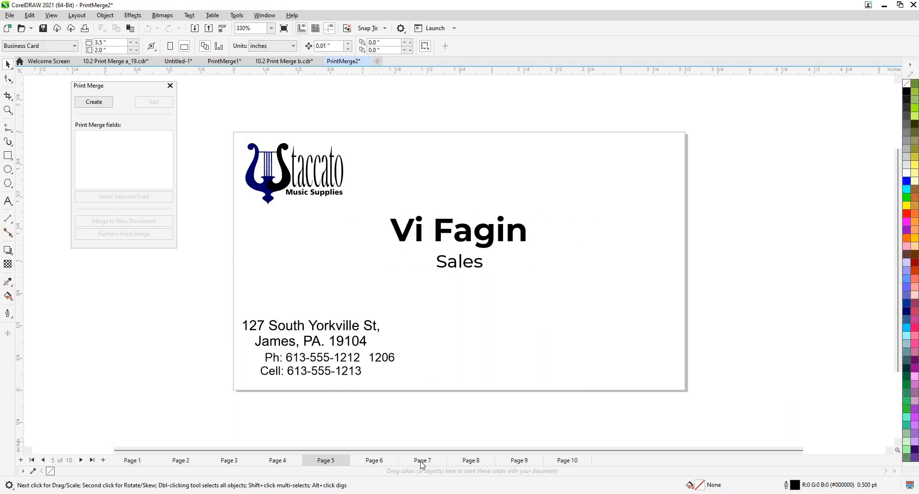
pyautogui.click(428, 464)
pyautogui.click(474, 464)
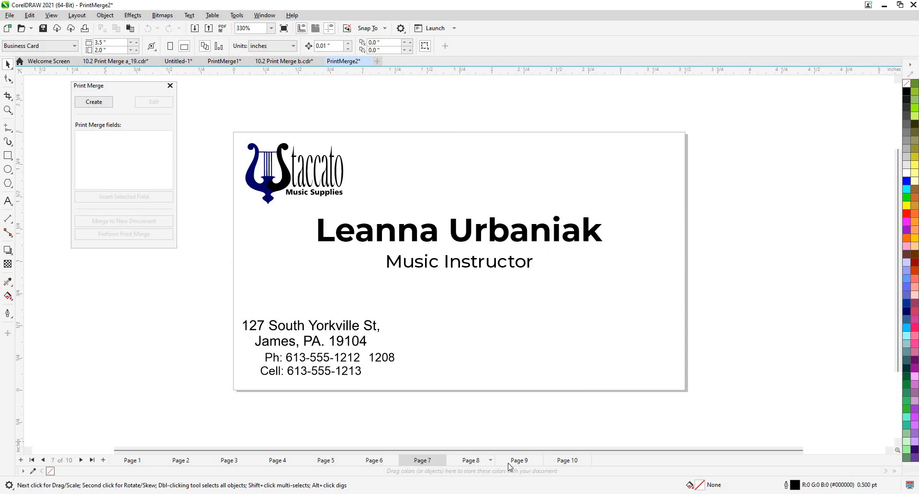
pyautogui.click(540, 463)
pyautogui.click(550, 460)
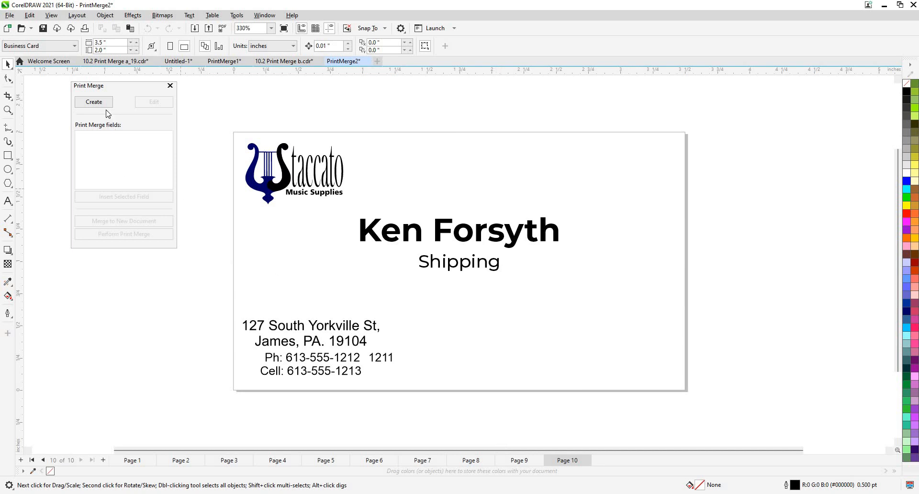
# Close the Print Merge window and set up printing of the merged document with Microsoft XPS Document Writer as the printer
pyautogui.click(170, 86)
pyautogui.click(15, 15)
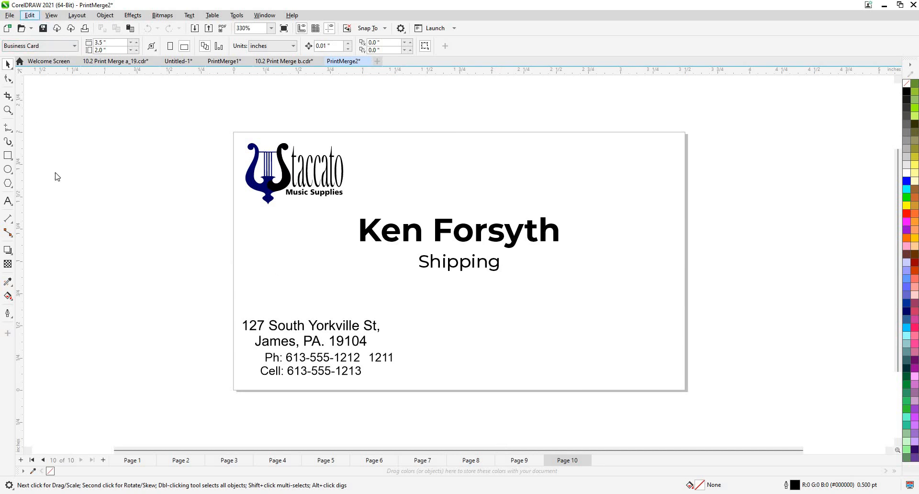
pyautogui.click(329, 263)
pyautogui.hotkey('ctrl', 'p')
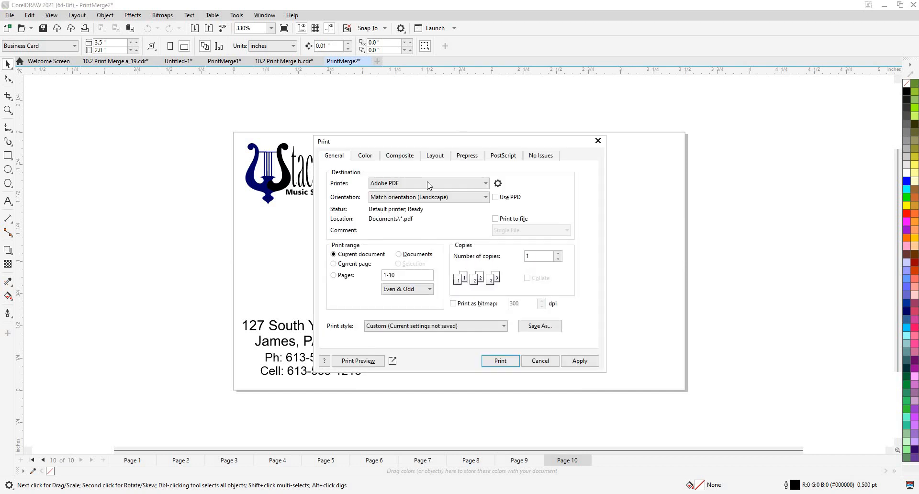
pyautogui.hotkey('alt', 'Down')
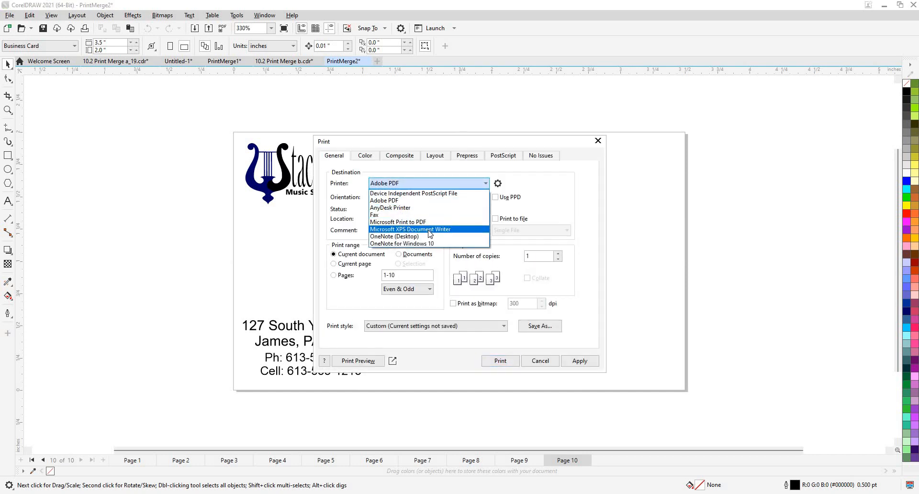
pyautogui.click(430, 229)
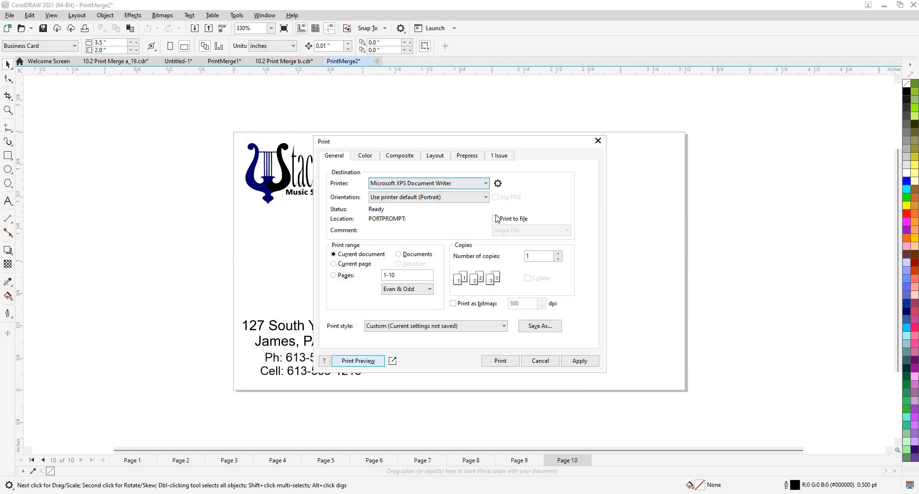
# Look at the XPS printer's document properties without changing them, and open the print preview of the cards
pyautogui.click(498, 184)
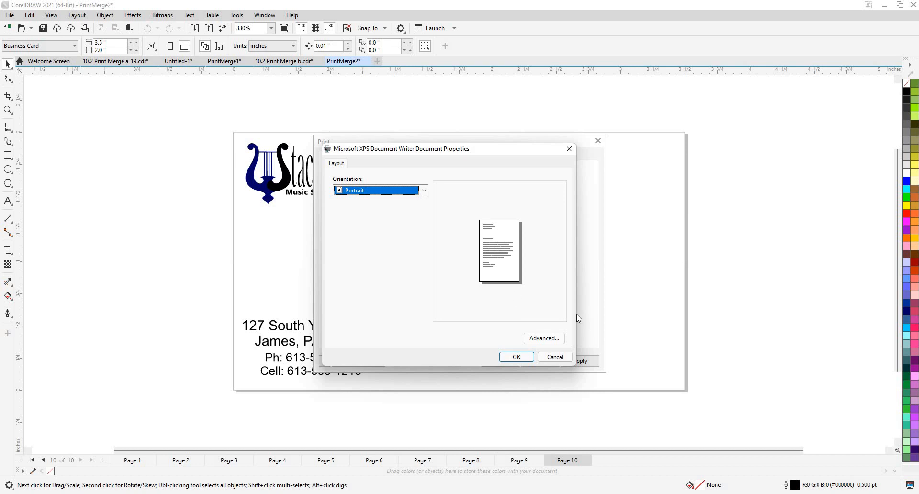
pyautogui.click(555, 357)
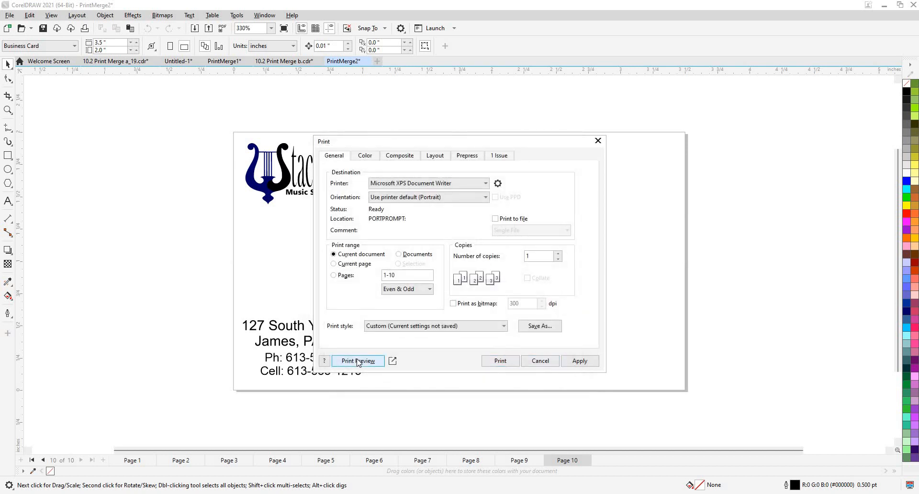
pyautogui.click(358, 362)
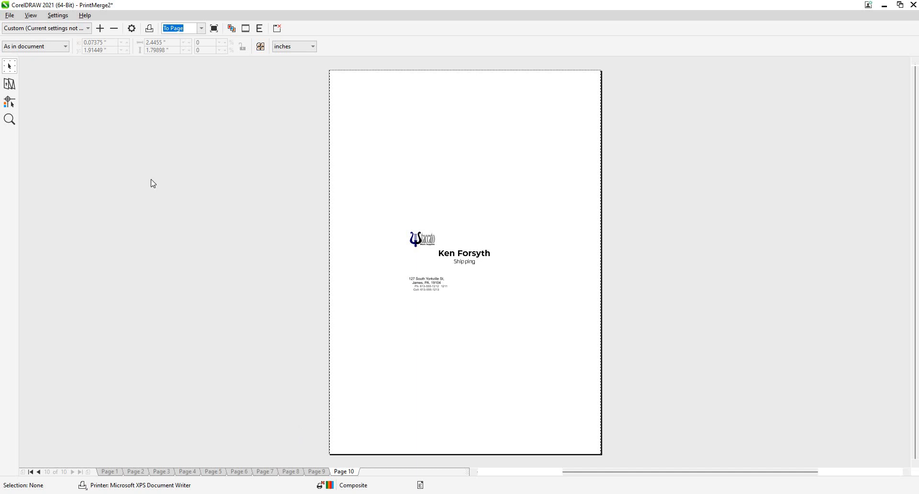
# Enable exterior-only crop/fold marks for the printed business cards and apply the print options
pyautogui.click(131, 29)
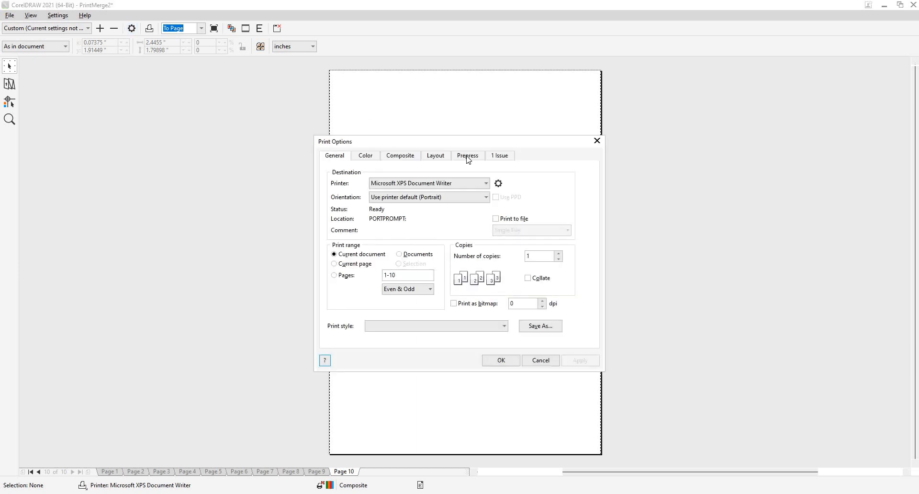
pyautogui.click(463, 161)
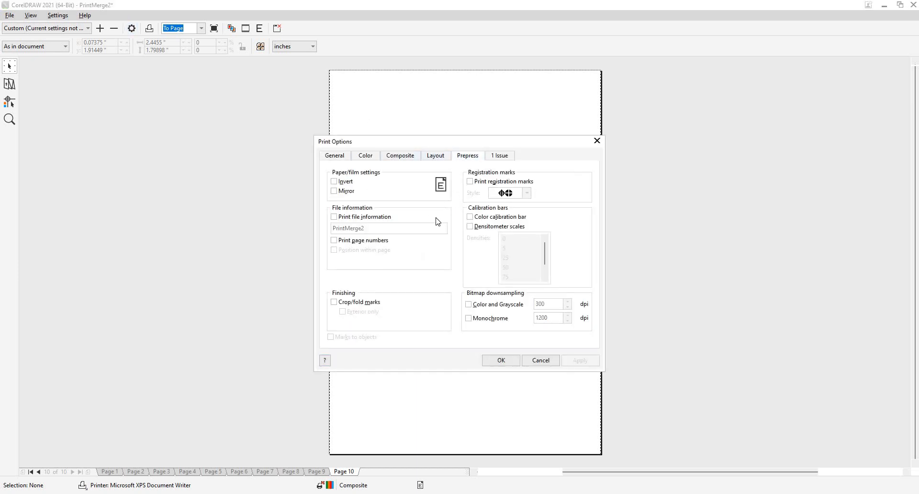
pyautogui.click(373, 302)
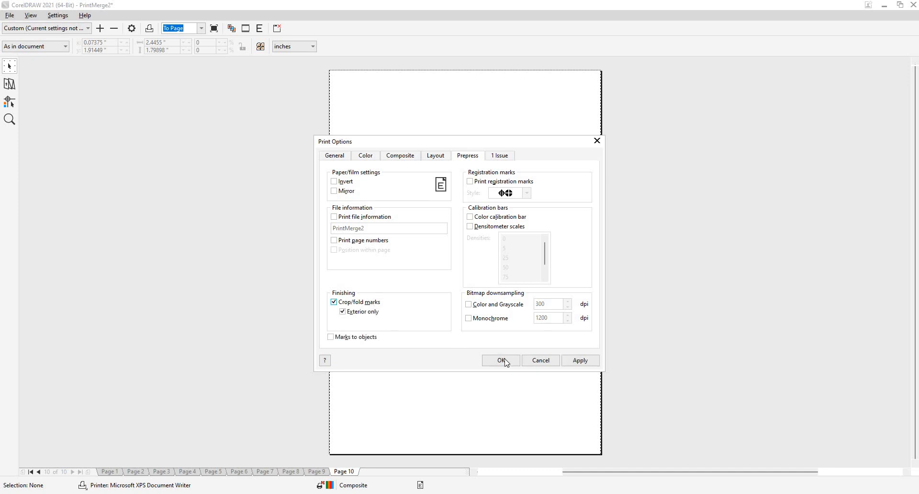
pyautogui.click(580, 363)
pyautogui.click(501, 362)
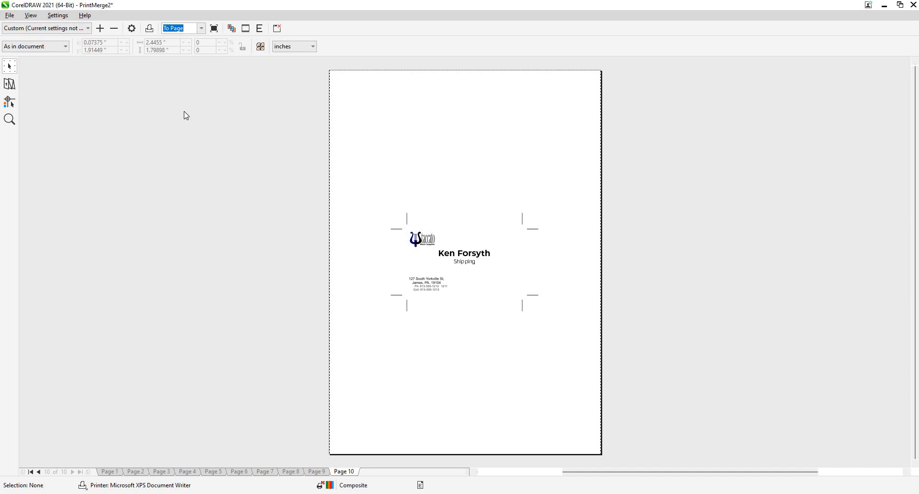
# Check the layout options for printing the business cards and close the print options without changing them
pyautogui.click(131, 28)
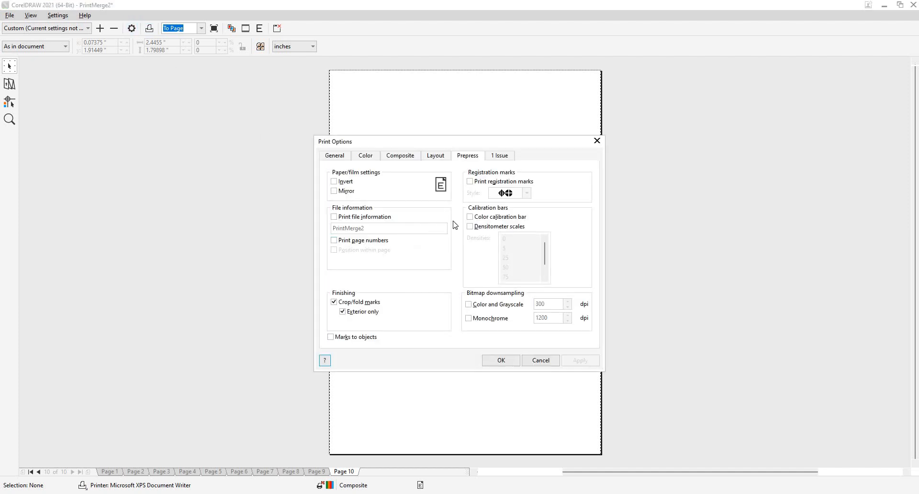
pyautogui.click(437, 159)
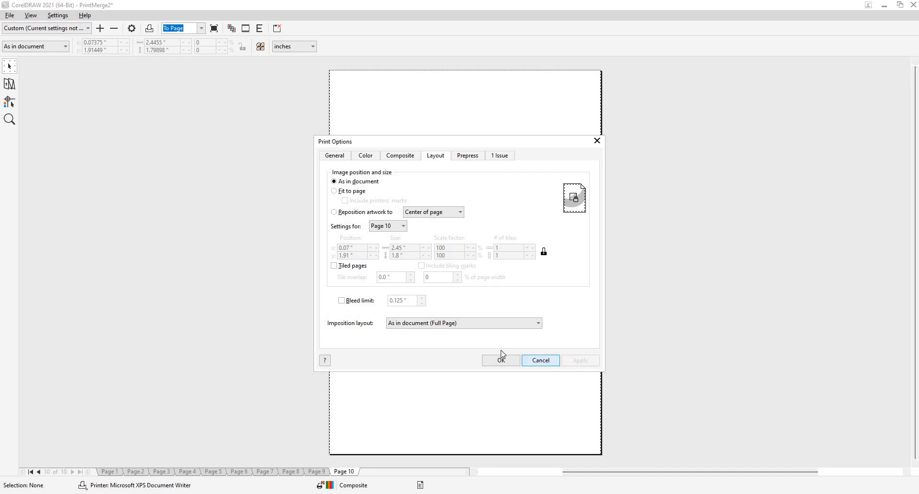
pyautogui.click(529, 363)
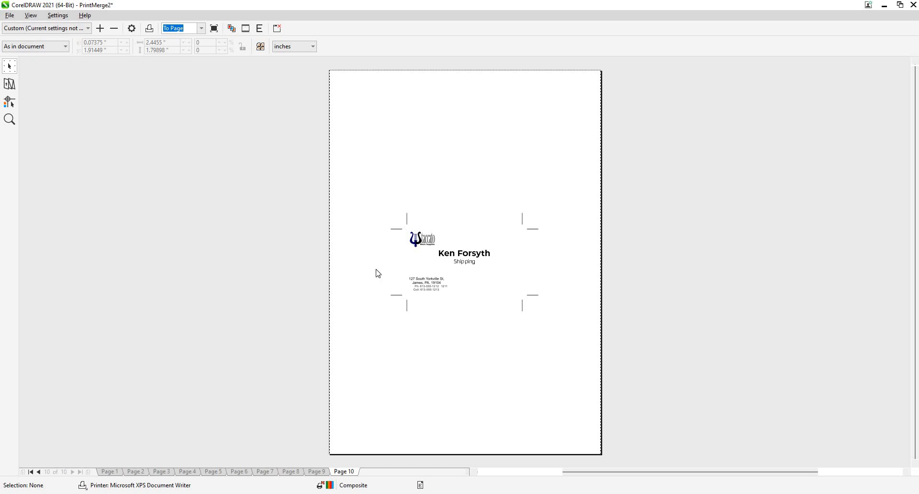
# Set the imposition layout to 2 pages across and 5 down, and show the imposed business card sheet
pyautogui.click(9, 84)
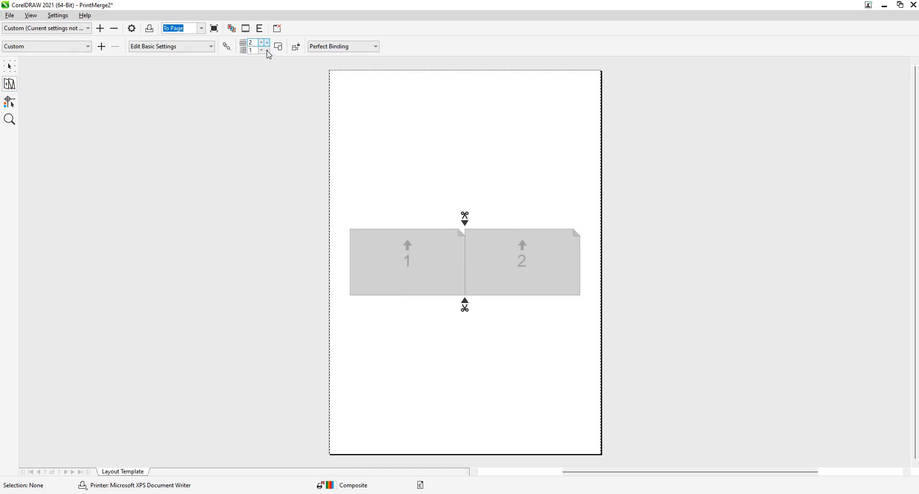
pyautogui.click(267, 50)
pyautogui.click(267, 51)
pyautogui.click(267, 50)
pyautogui.click(268, 51)
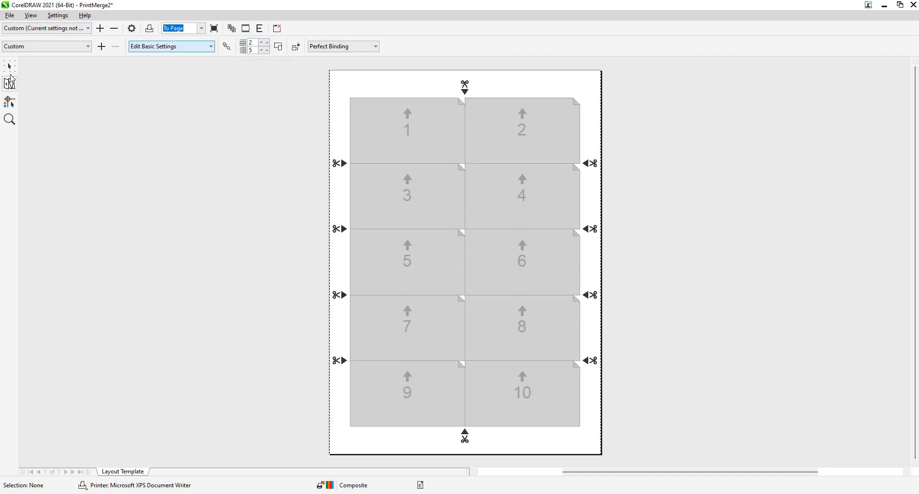
pyautogui.click(9, 65)
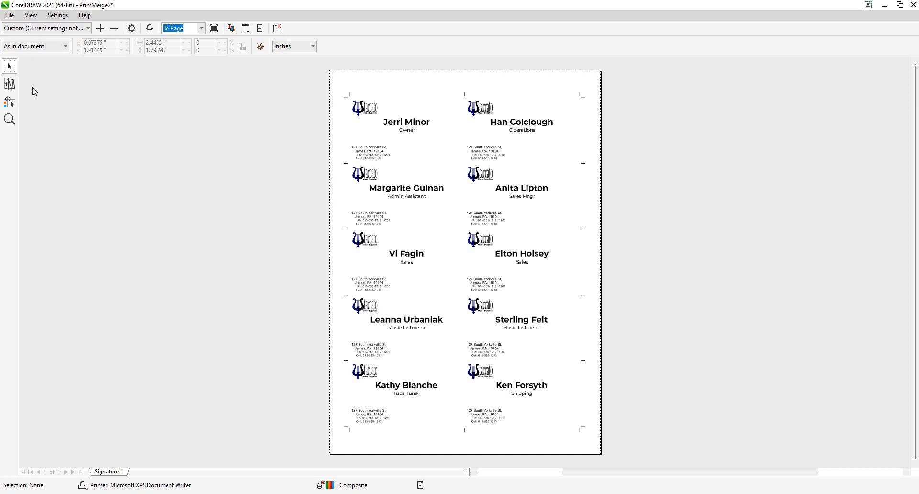
# Edit the page placements so page 1 fills both first-row positions and page 2 fills both second-row positions
pyautogui.click(9, 84)
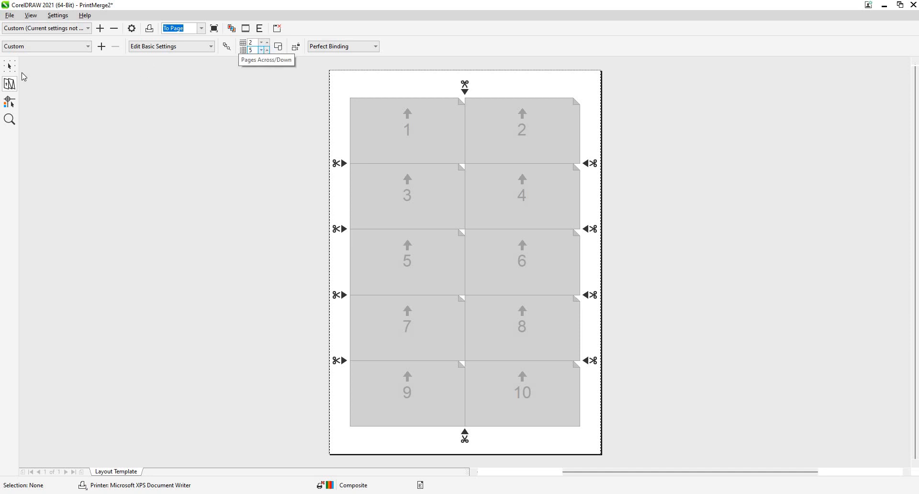
pyautogui.click(9, 84)
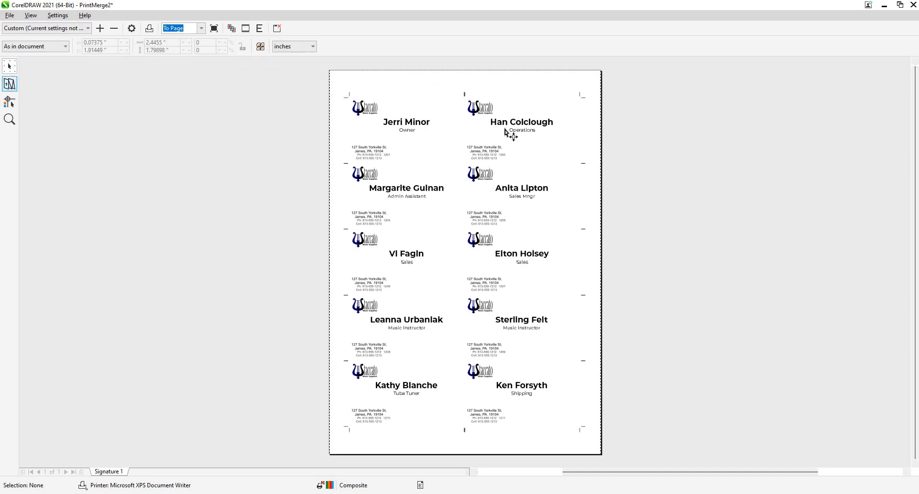
pyautogui.click(524, 128)
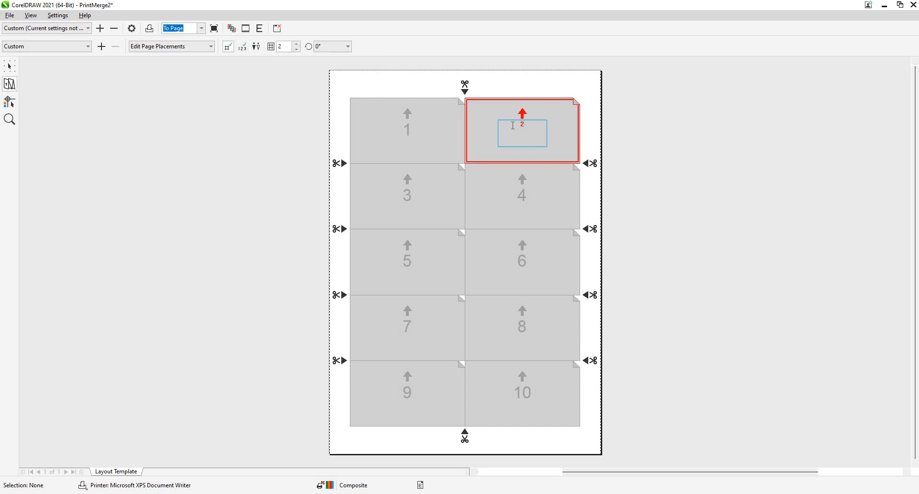
pyautogui.moveTo(513, 125); pyautogui.dragTo(525, 125)
pyautogui.click(456, 169)
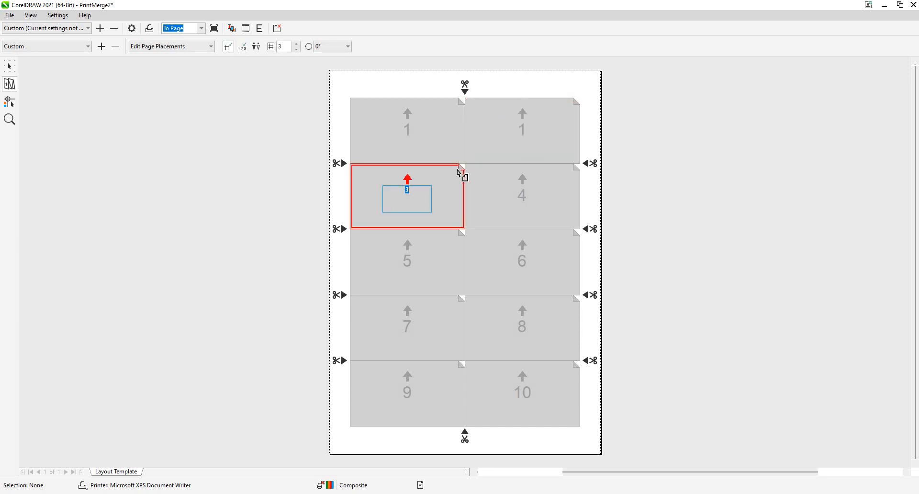
pyautogui.write('2')
pyautogui.press('Tab')
pyautogui.write('2')
pyautogui.press('Tab')
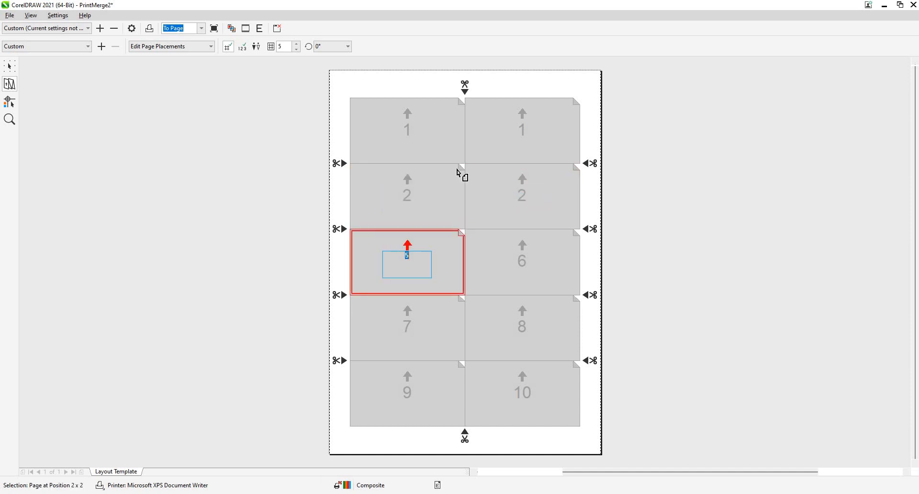
# Assign page 3 to both third-row positions and page 4 to both fourth-row positions of the layout template
pyautogui.write('3')
pyautogui.press('Tab')
pyautogui.write('3')
pyautogui.press('Tab')
pyautogui.write('4')
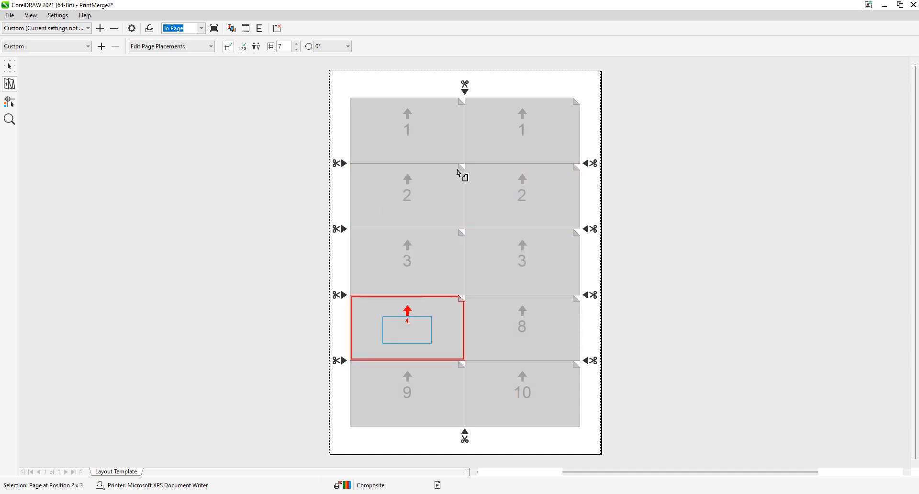
pyautogui.press('Tab')
pyautogui.write('5')
pyautogui.press('Tab')
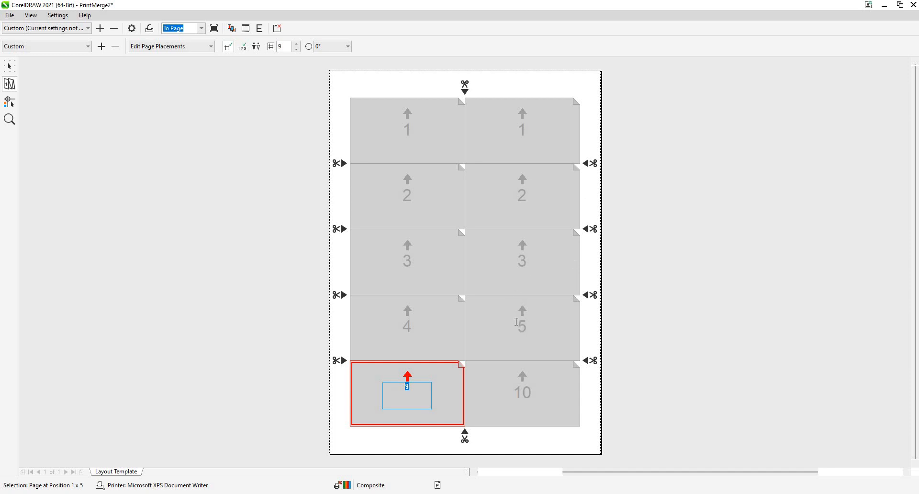
pyautogui.click(525, 328)
pyautogui.write('4')
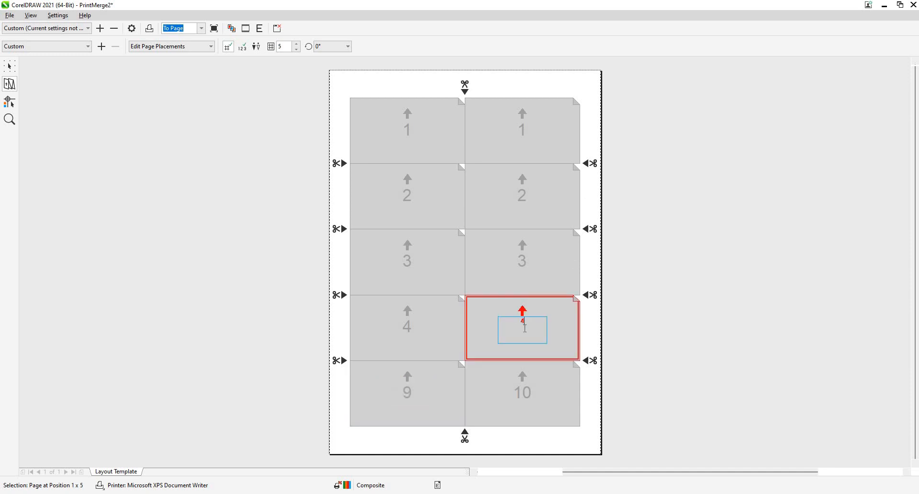
pyautogui.press('Tab')
# Assign page 5 to both fifth-row positions and return to the preview of the imposed cards
pyautogui.press('Tab')
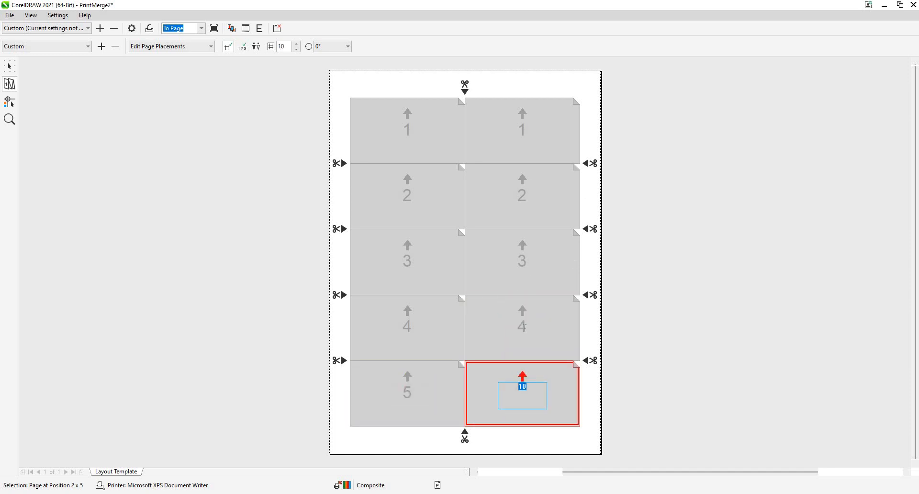
pyautogui.write('5')
pyautogui.press('Tab')
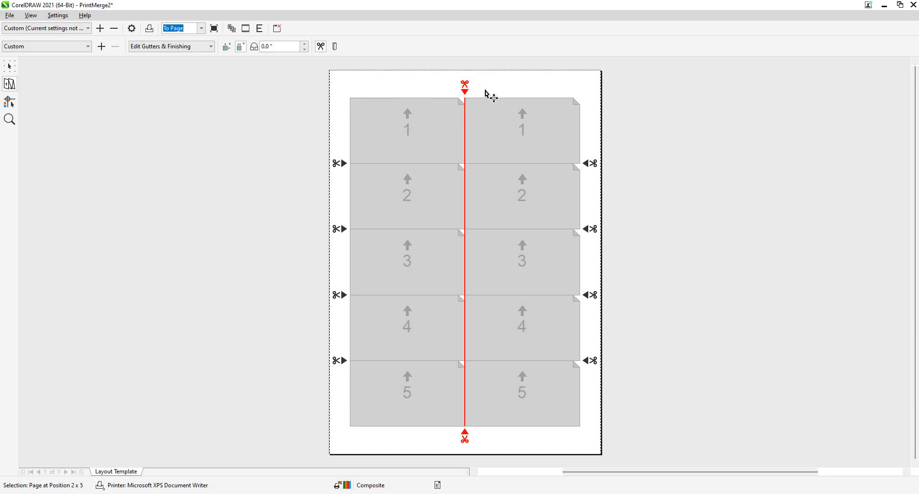
pyautogui.click(466, 86)
pyautogui.click(9, 68)
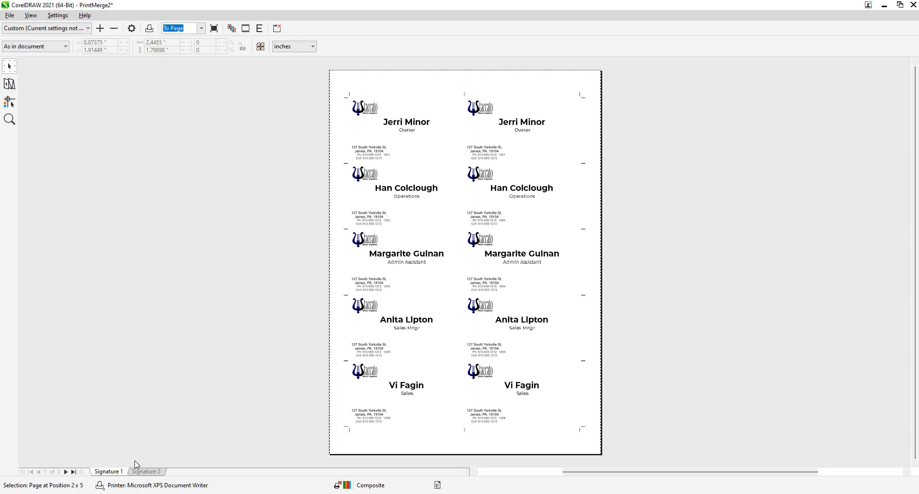
# Compare the business cards placed on Signature 1 with those on Signature 2
pyautogui.click(140, 472)
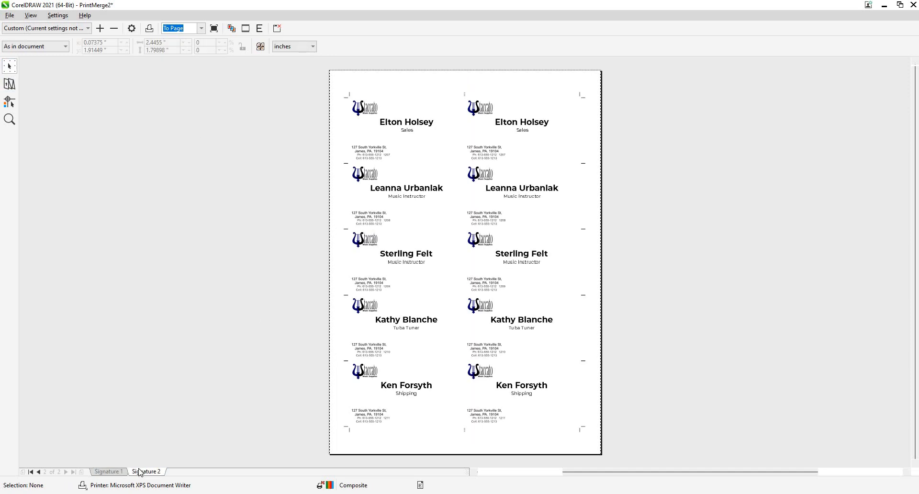
pyautogui.click(115, 472)
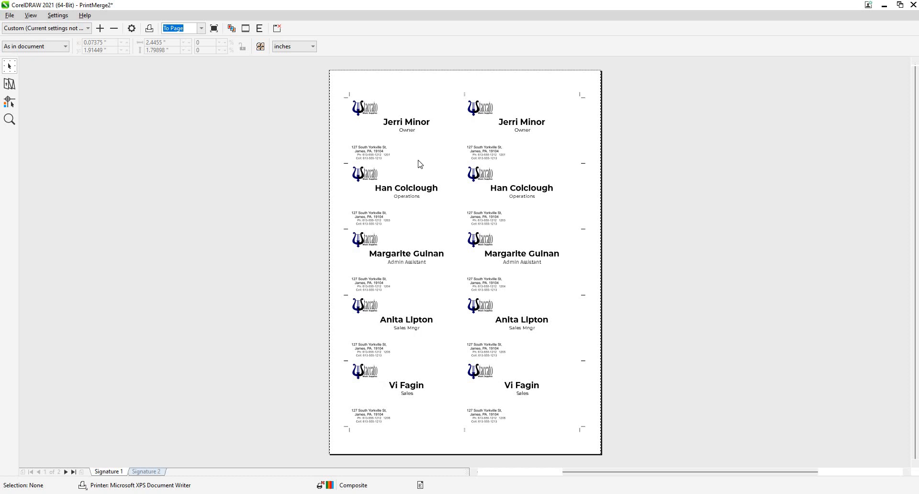
pyautogui.click(144, 472)
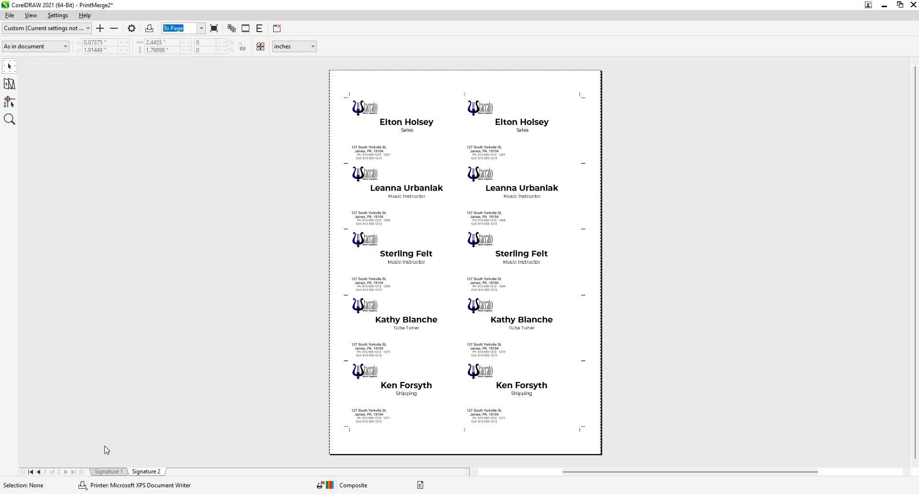
pyautogui.click(110, 471)
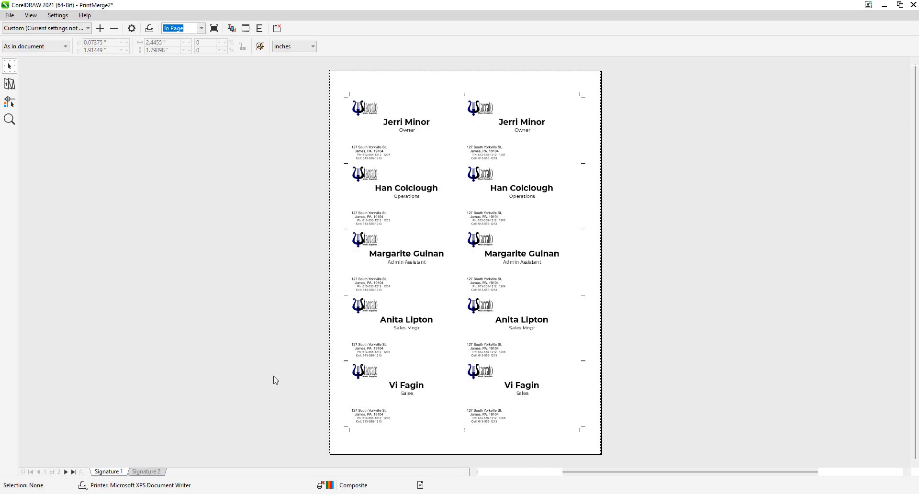
pyautogui.click(146, 472)
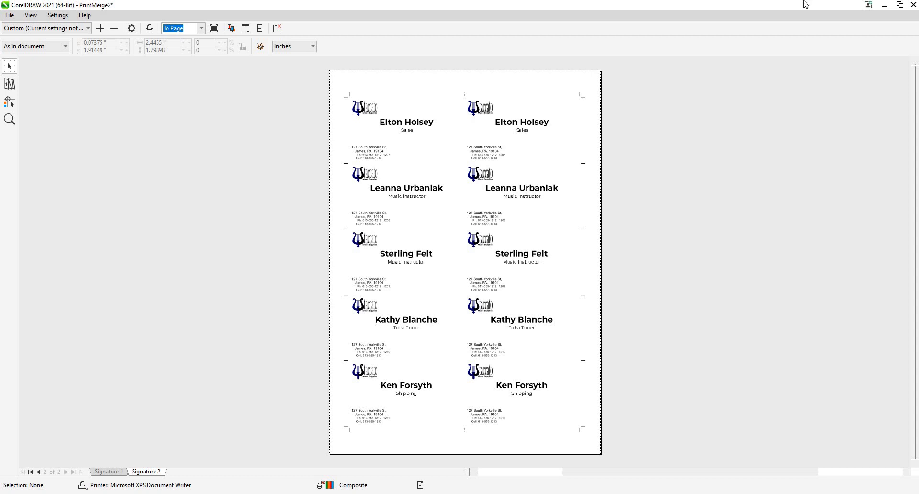
# Close the print preview and close the PrintMerge2 document without saving it
pyautogui.click(913, 5)
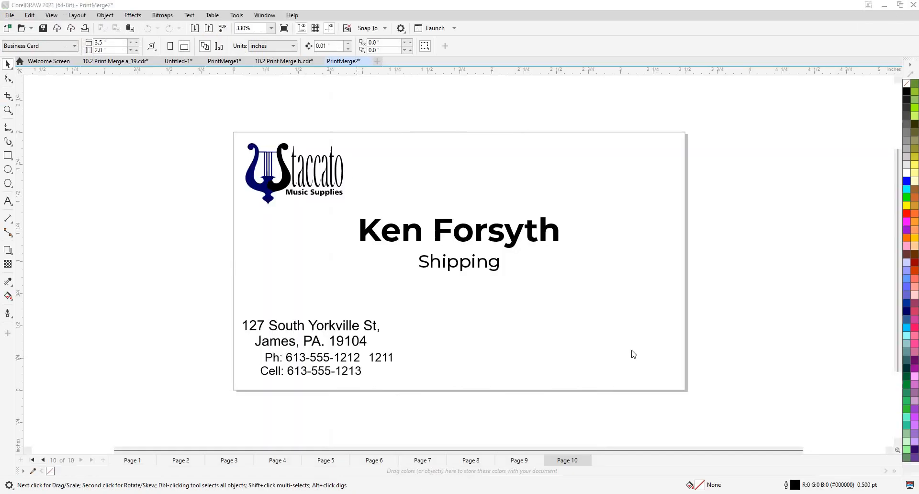
pyautogui.click(541, 361)
pyautogui.scroll(-3, 359, 168)
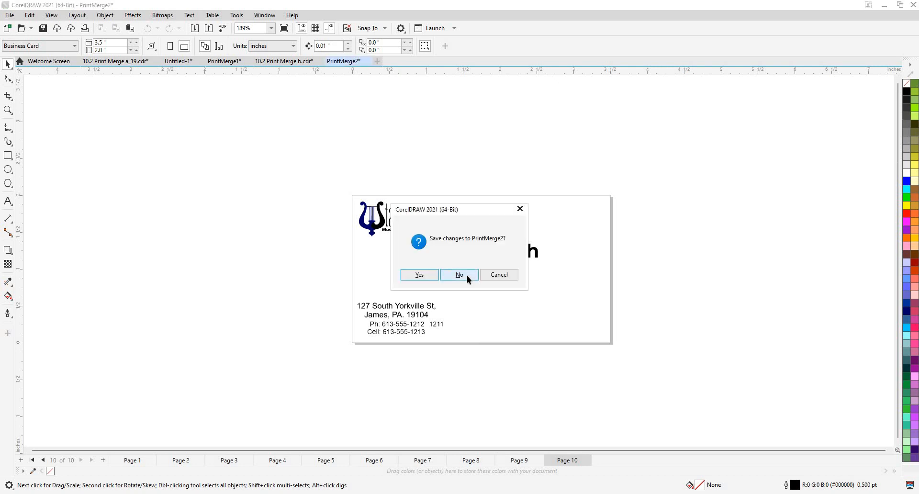
pyautogui.click(467, 275)
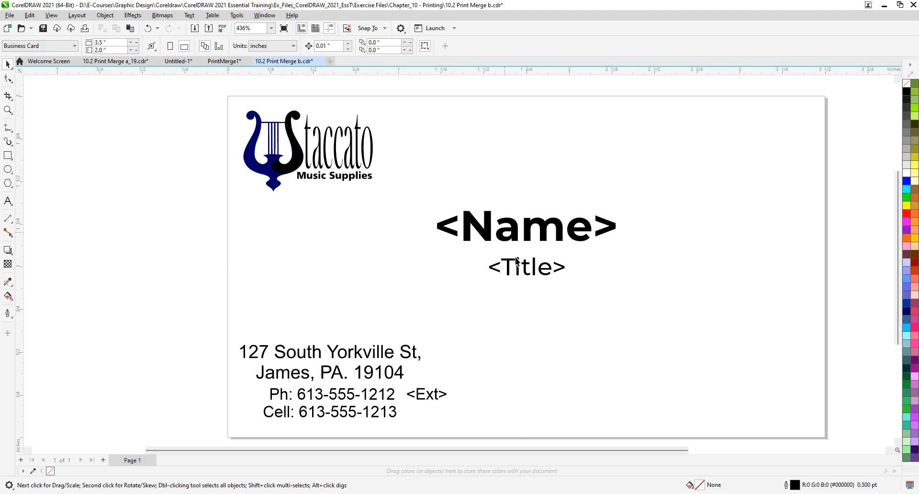
# Delete the Name and Title merge fields from the business card template
pyautogui.click(505, 232)
pyautogui.press('Delete')
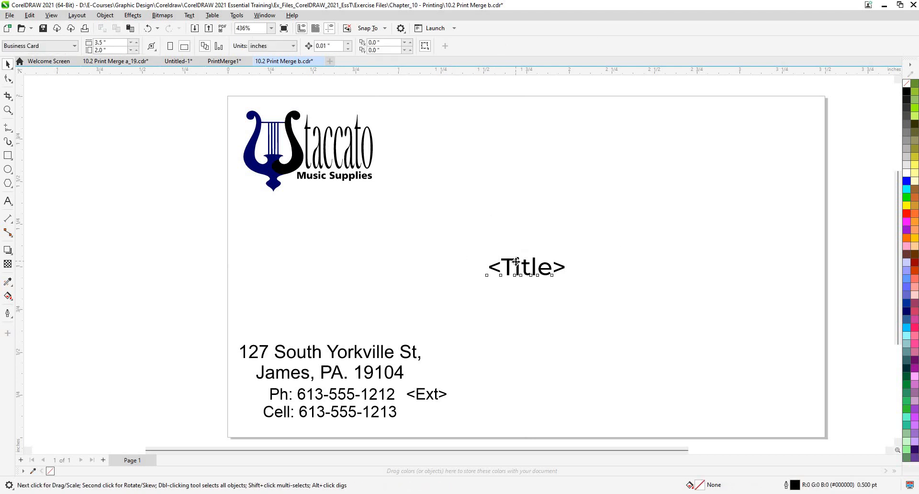
pyautogui.click(516, 261)
pyautogui.press('Delete')
# Look at the Print Merge commands available for the business card document without running any
pyautogui.click(10, 16)
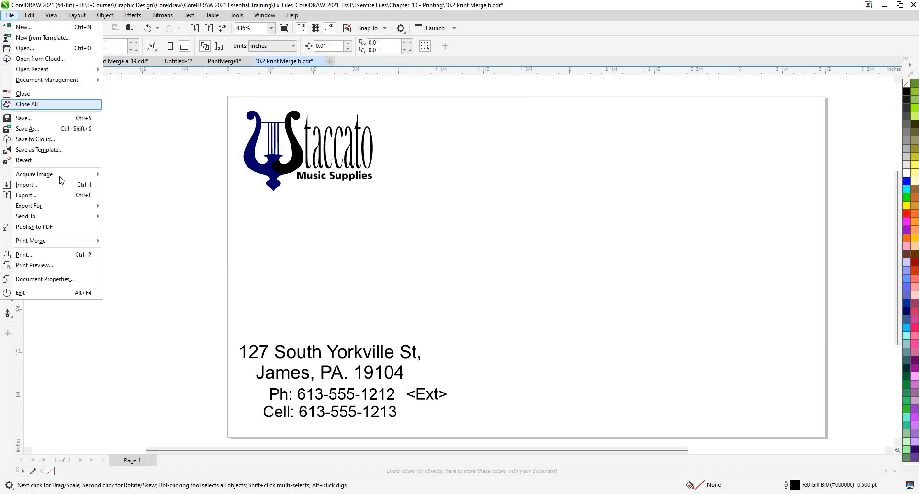
pyautogui.moveTo(91, 242)
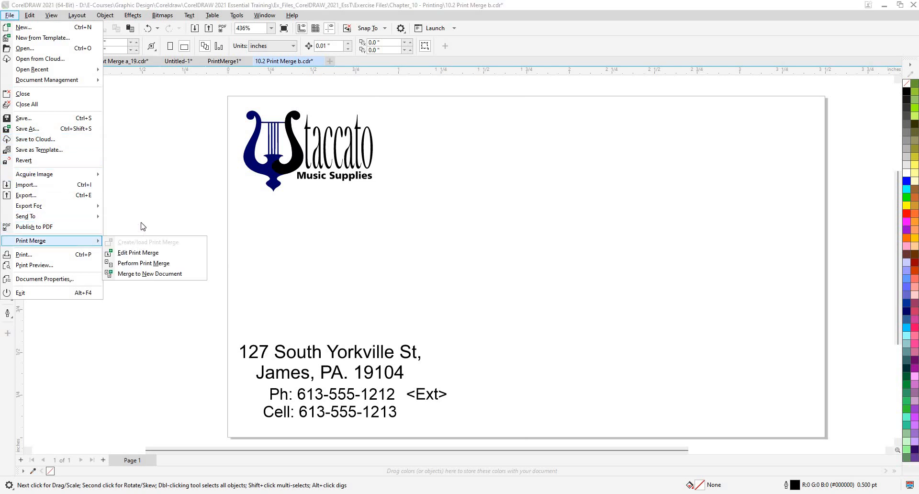
pyautogui.click(286, 61)
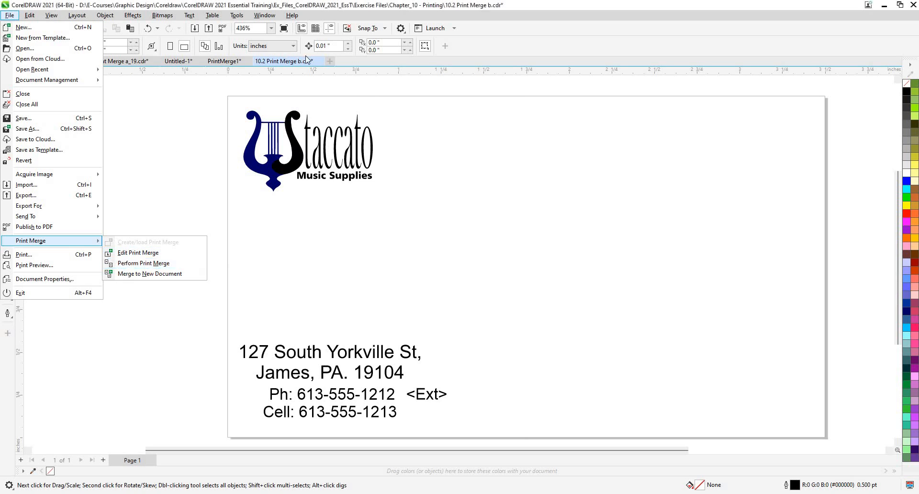
# Close Untitled-1, PrintMerge1 and the two 10.2 Print Merge documents without saving their changes
pyautogui.click(201, 65)
pyautogui.click(201, 65)
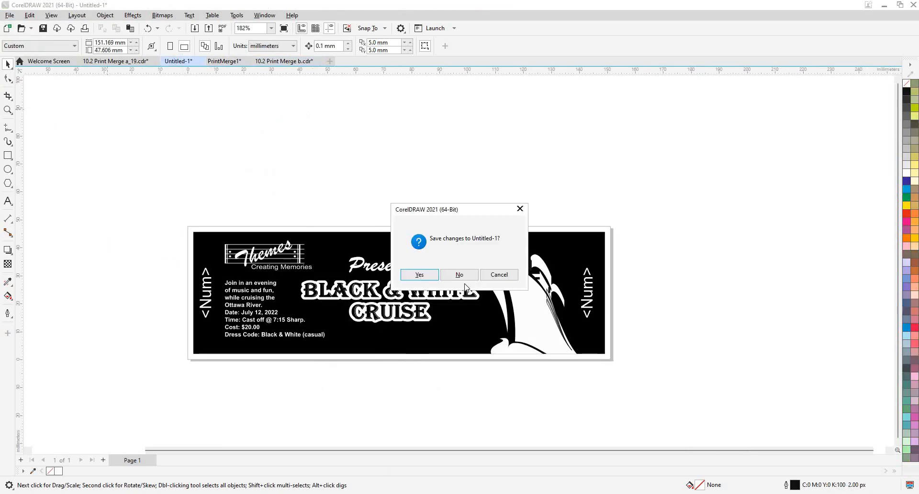
pyautogui.click(460, 274)
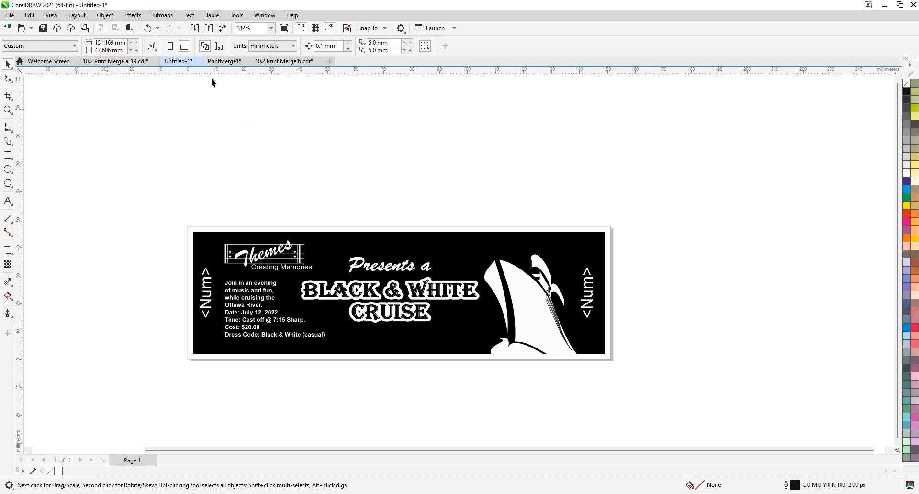
pyautogui.click(461, 274)
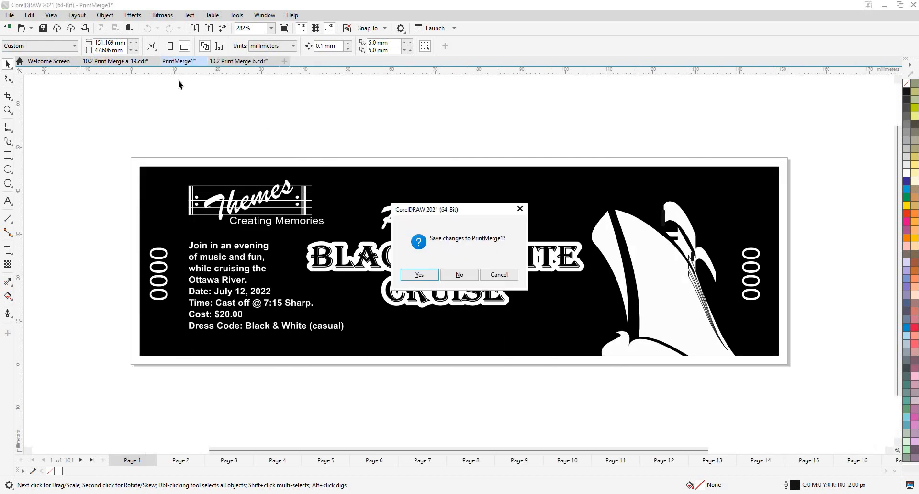
pyautogui.click(156, 62)
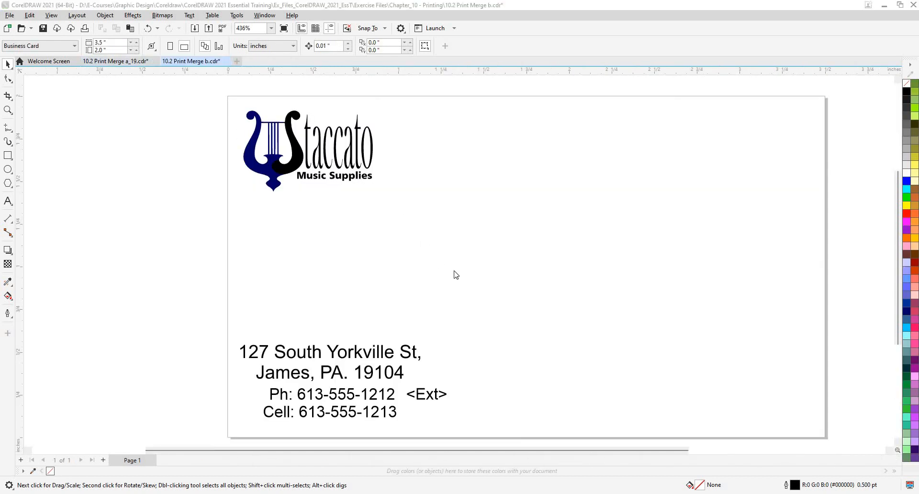
pyautogui.click(453, 271)
pyautogui.click(153, 61)
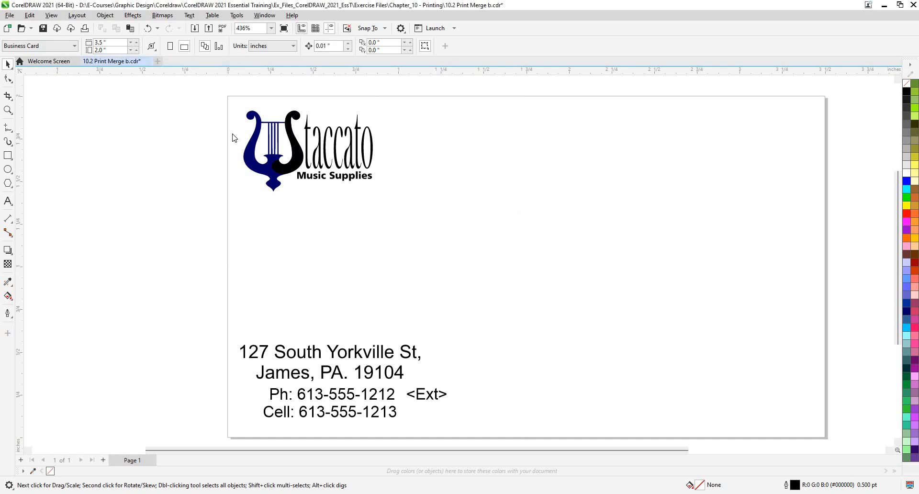
pyautogui.click(460, 275)
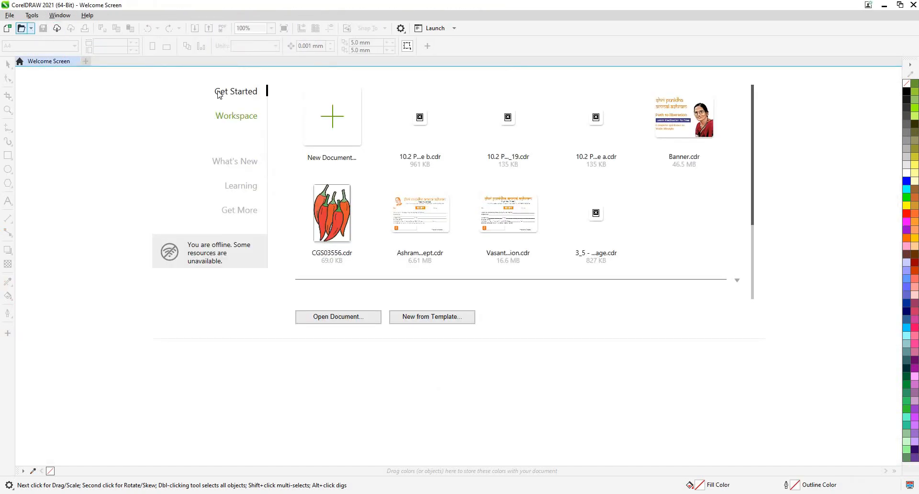
# Open 10.2 Print Merge b.cdr and start setting up its print merge fields
pyautogui.click(421, 119)
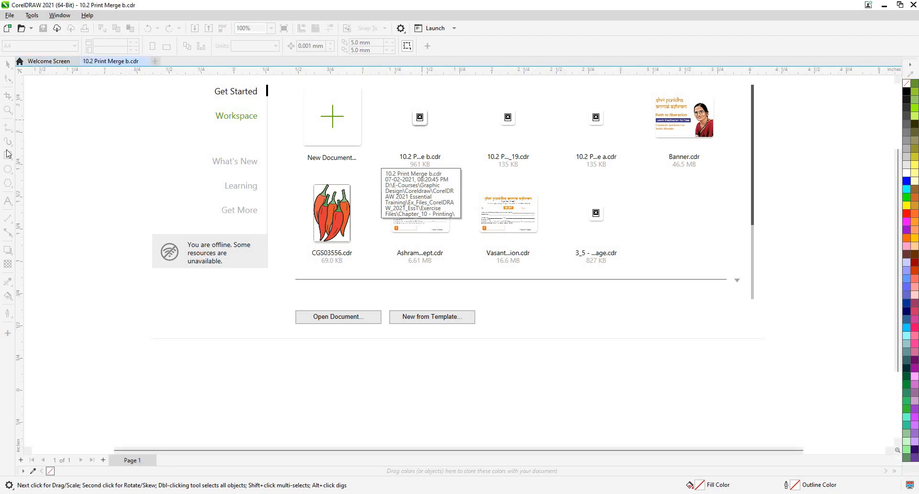
pyautogui.click(10, 14)
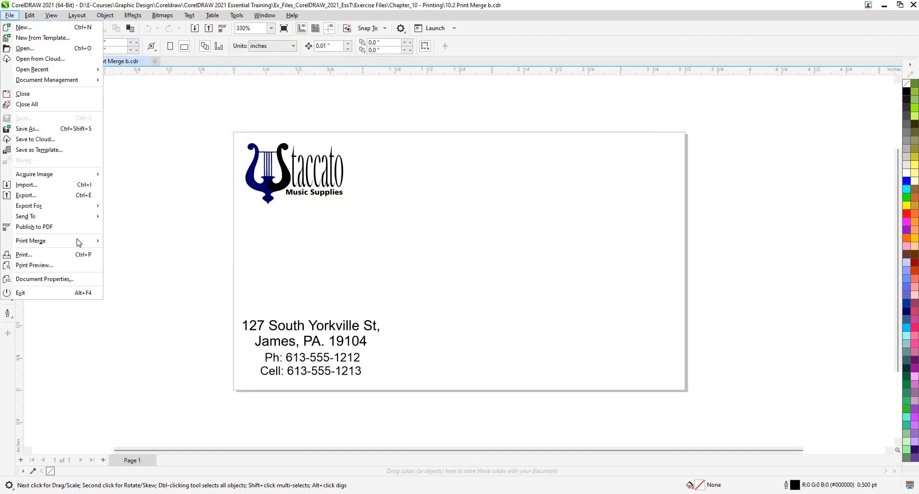
pyautogui.moveTo(79, 241)
pyautogui.click(140, 246)
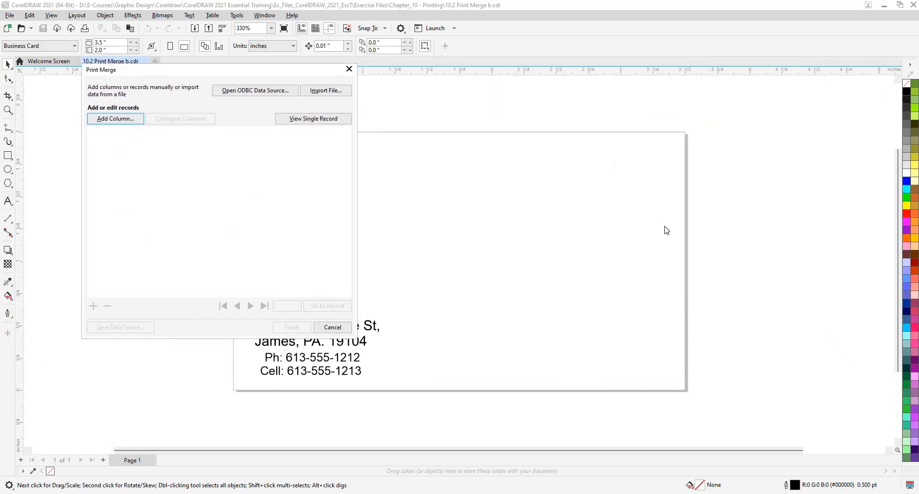
# Add two text columns named Name and Title to the print merge data
pyautogui.click(145, 124)
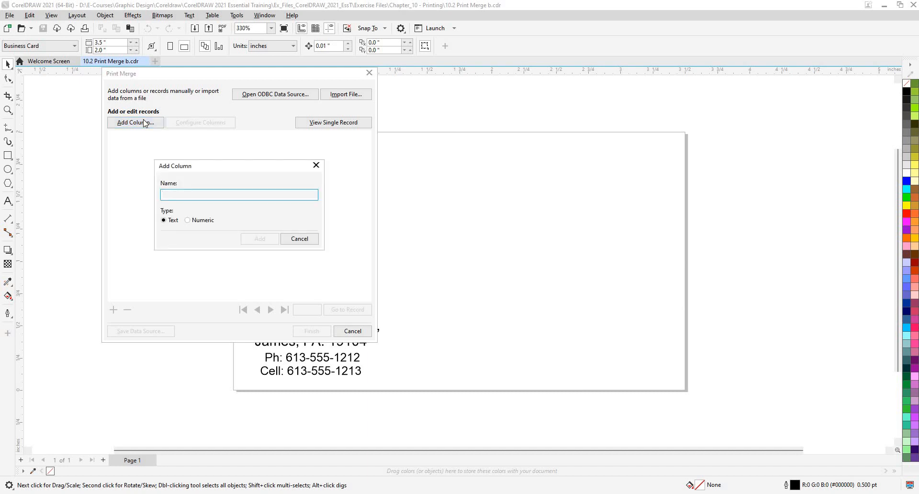
pyautogui.write('Na')
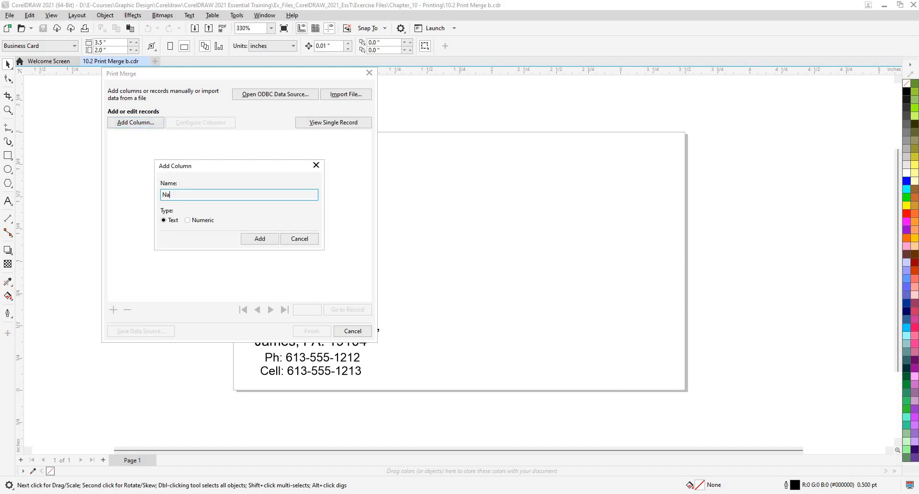
pyautogui.write('mr')
pyautogui.press('BackSpace')
pyautogui.click(259, 239)
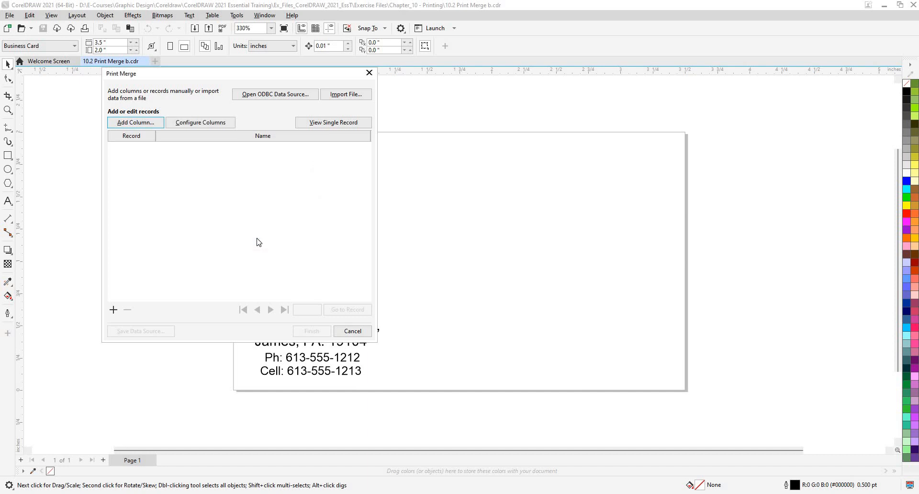
pyautogui.click(150, 125)
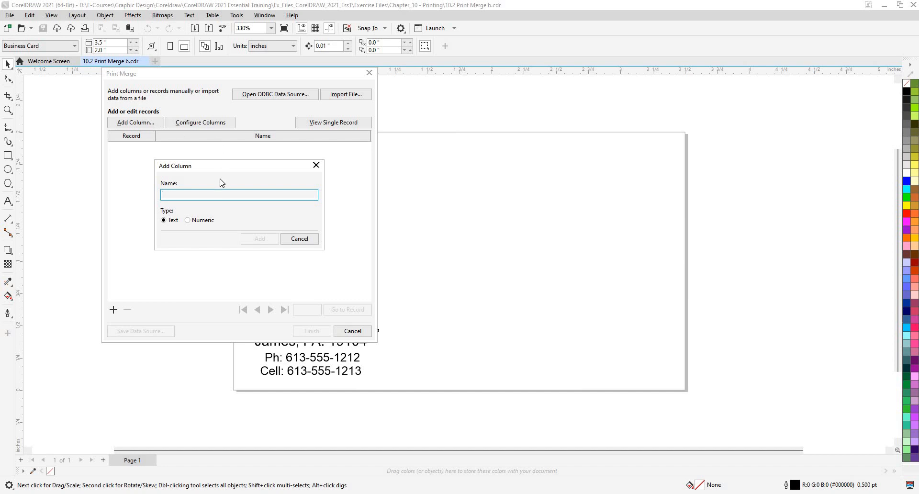
pyautogui.write('Titl')
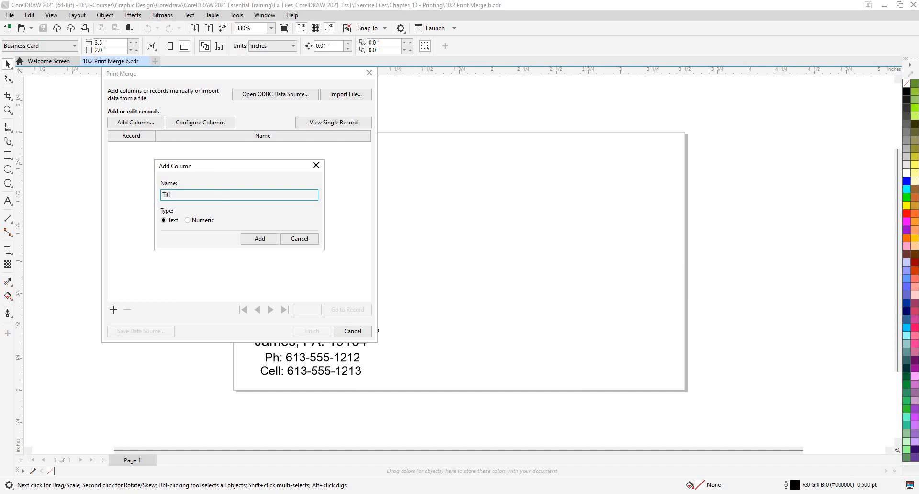
pyautogui.write('e')
pyautogui.press('Return')
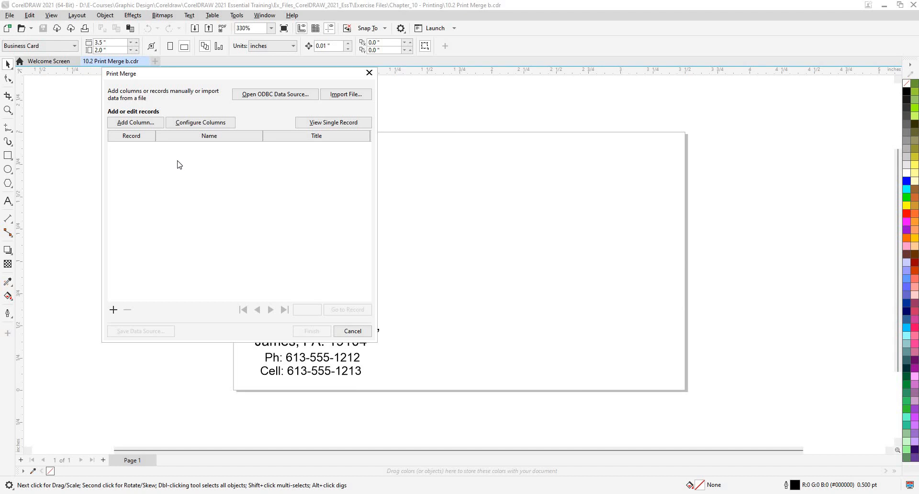
# Try to add a first record with the person's name and the title Head Manager, and delete that record
pyautogui.click(113, 310)
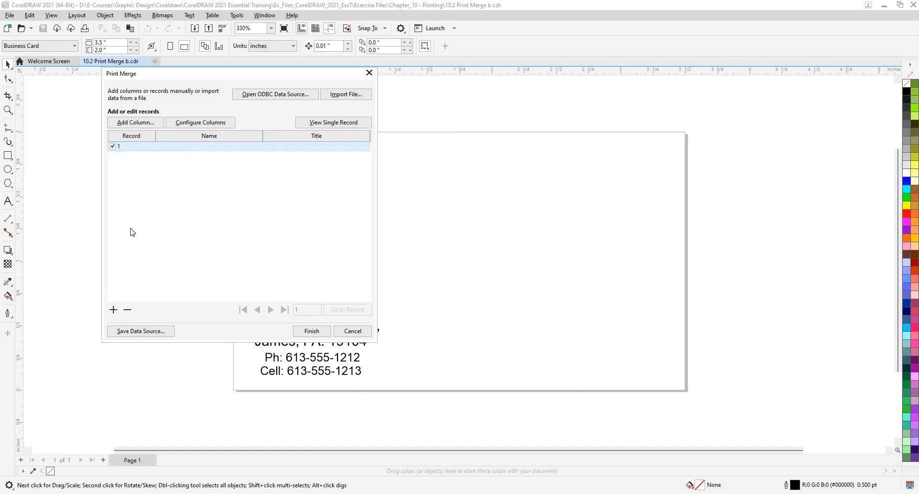
pyautogui.click(131, 284)
pyautogui.click(209, 152)
pyautogui.click(206, 146)
pyautogui.write('Murray')
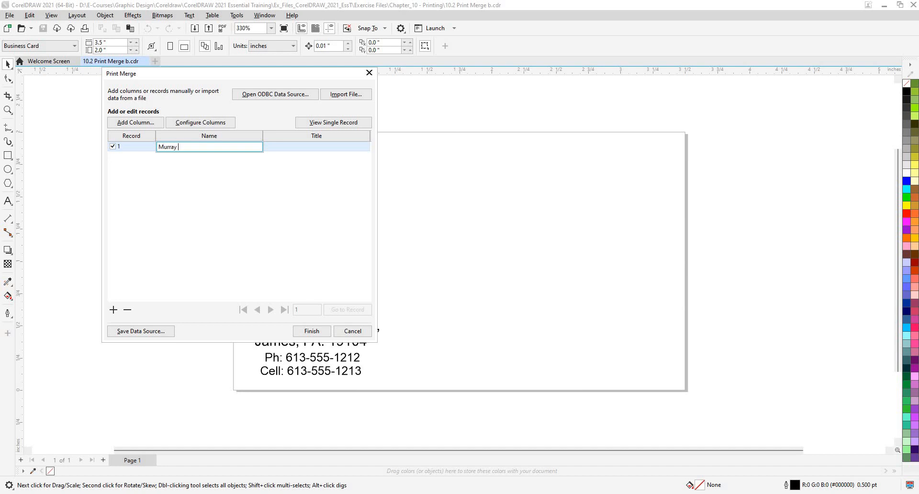
pyautogui.write(' James')
pyautogui.press('Tab')
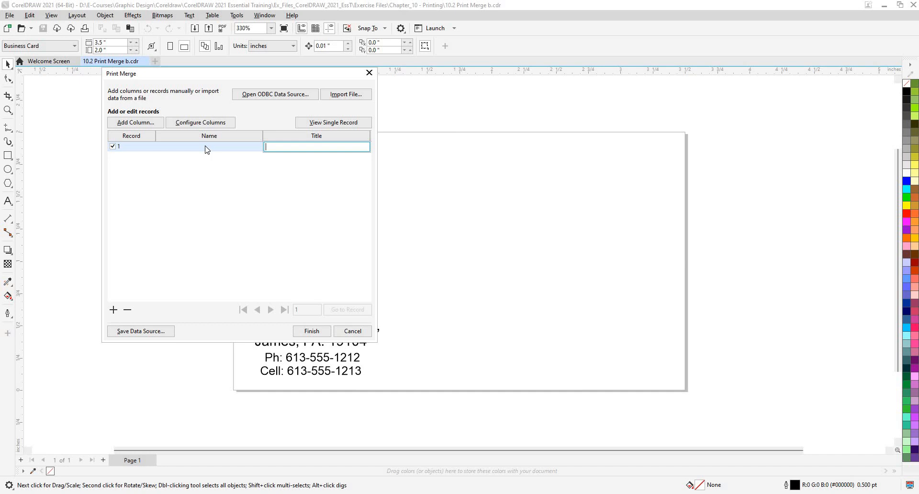
pyautogui.write('Head Manager')
pyautogui.click(218, 151)
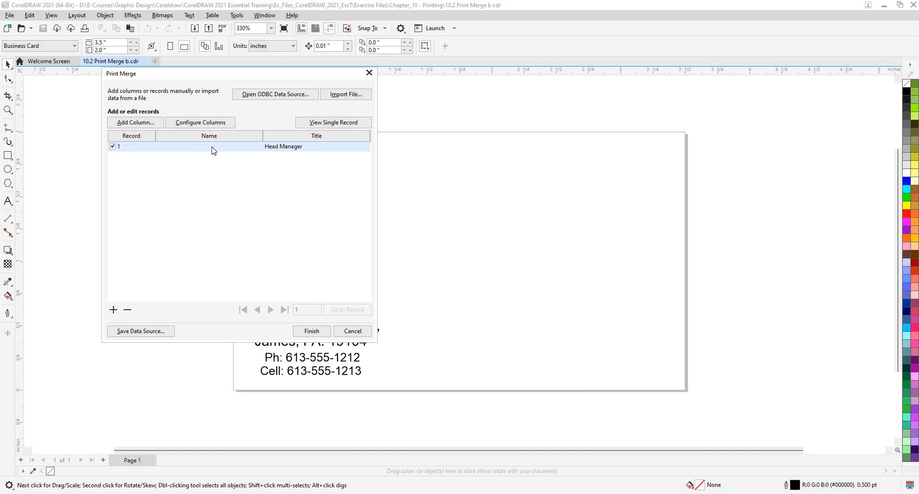
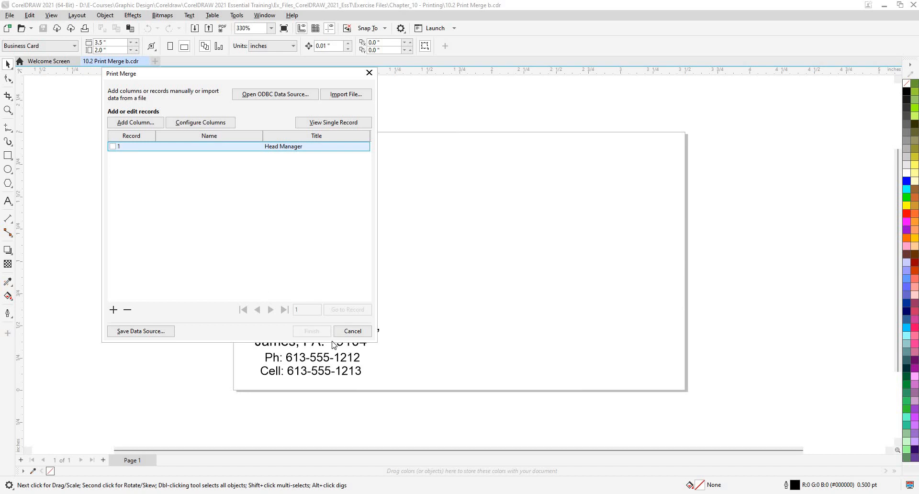
pyautogui.click(127, 310)
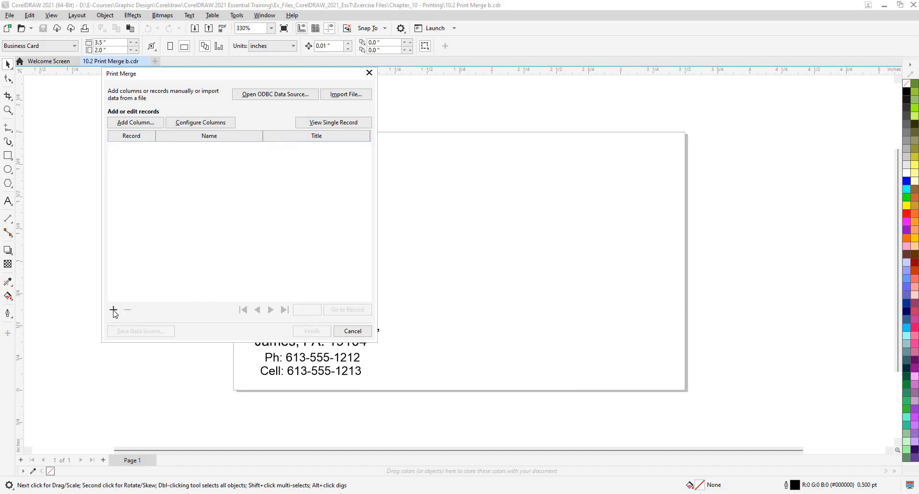
# Try to enter a title in the empty first record and dismiss the request for another column
pyautogui.click(182, 149)
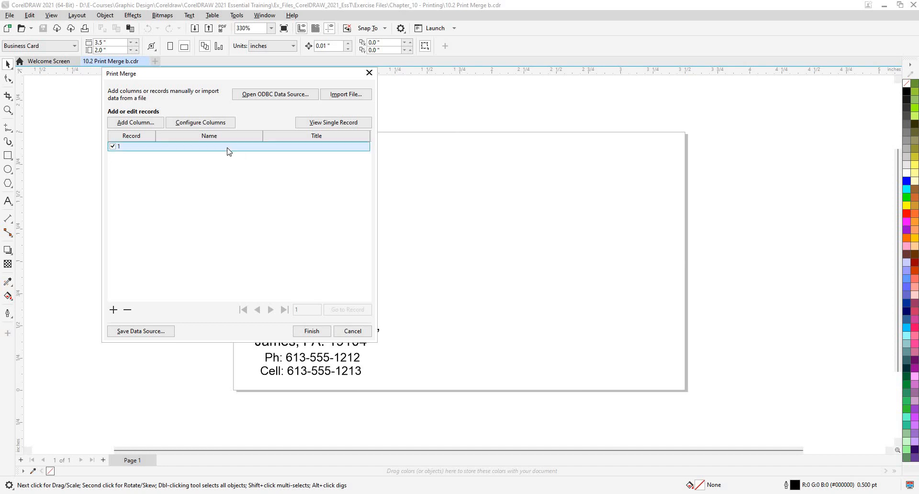
pyautogui.click(276, 146)
pyautogui.click(276, 147)
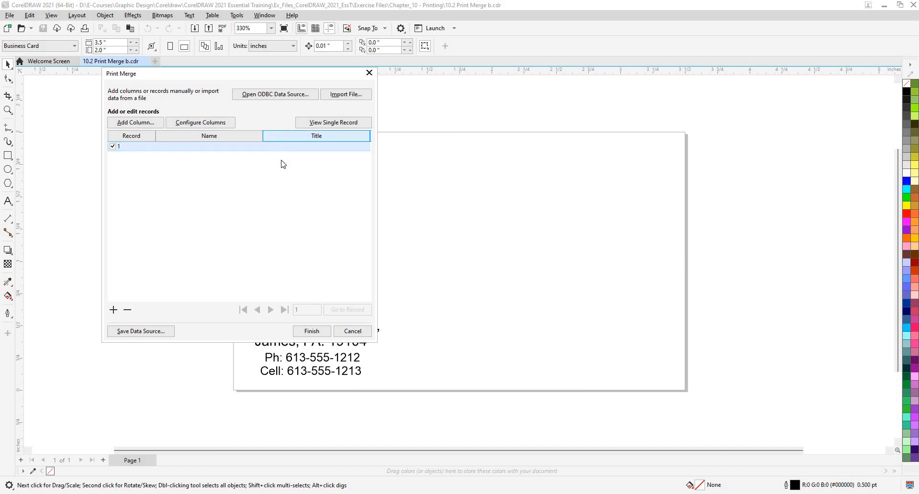
pyautogui.click(303, 151)
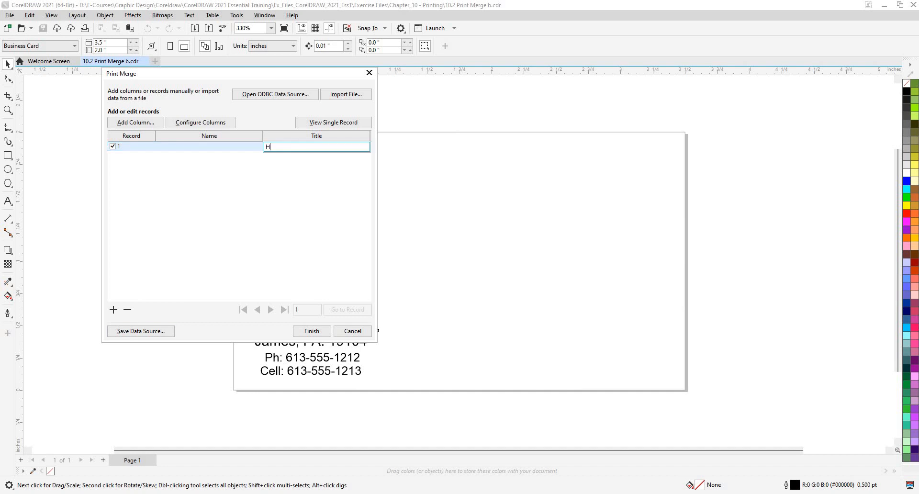
pyautogui.write('anage')
pyautogui.click(153, 218)
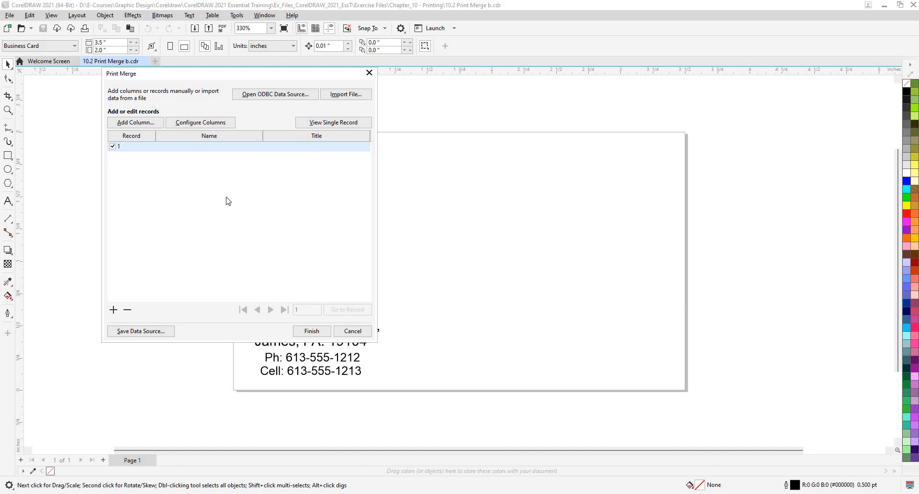
pyautogui.click(161, 148)
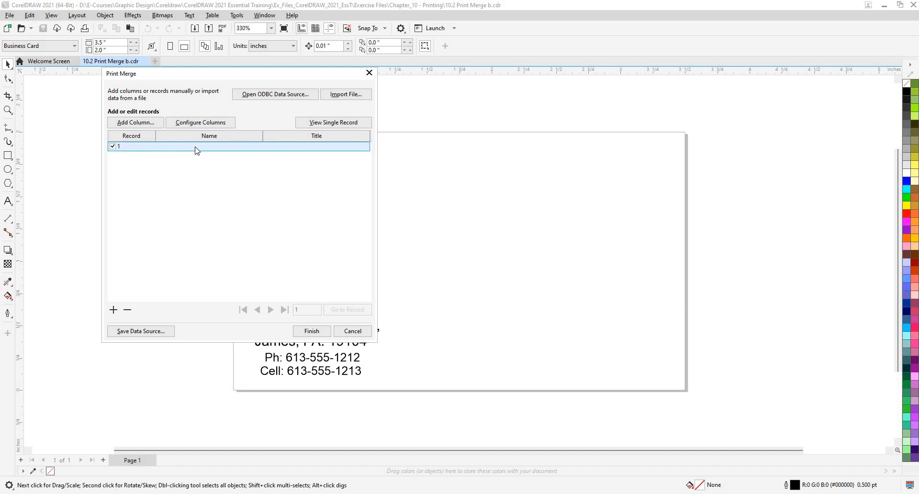
pyautogui.click(143, 124)
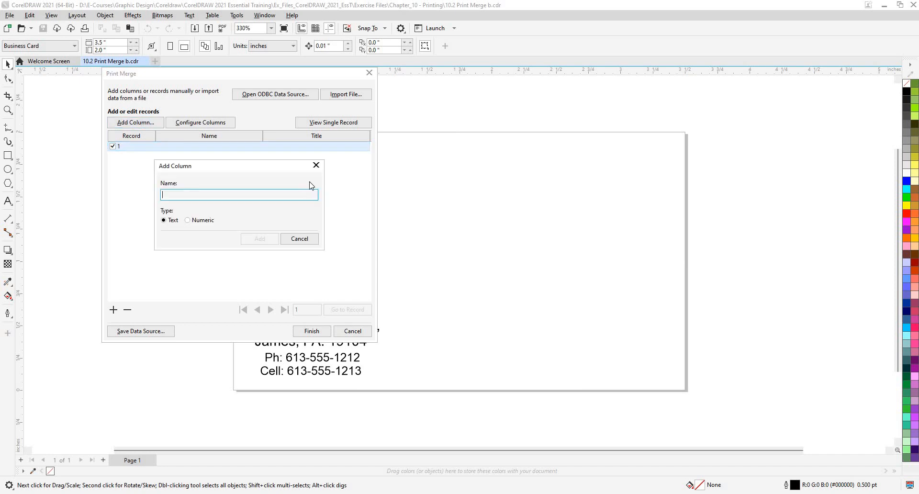
pyautogui.press('Escape')
# Add three more empty records to the print merge data
pyautogui.click(113, 310)
pyautogui.click(114, 310)
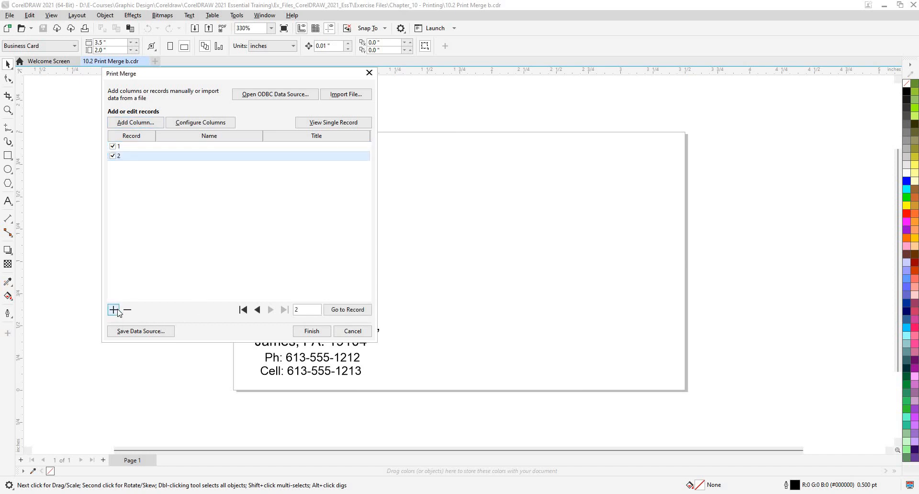
pyautogui.click(113, 309)
pyautogui.click(198, 158)
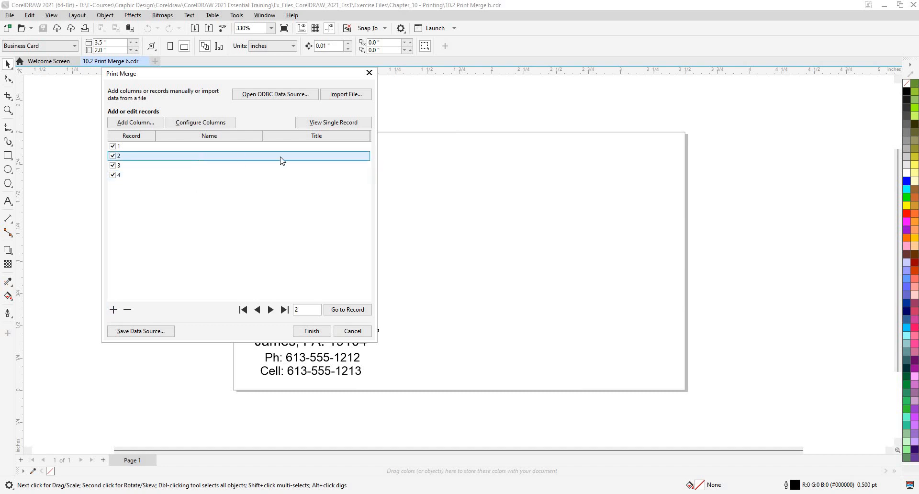
pyautogui.click(234, 158)
pyautogui.press('Escape')
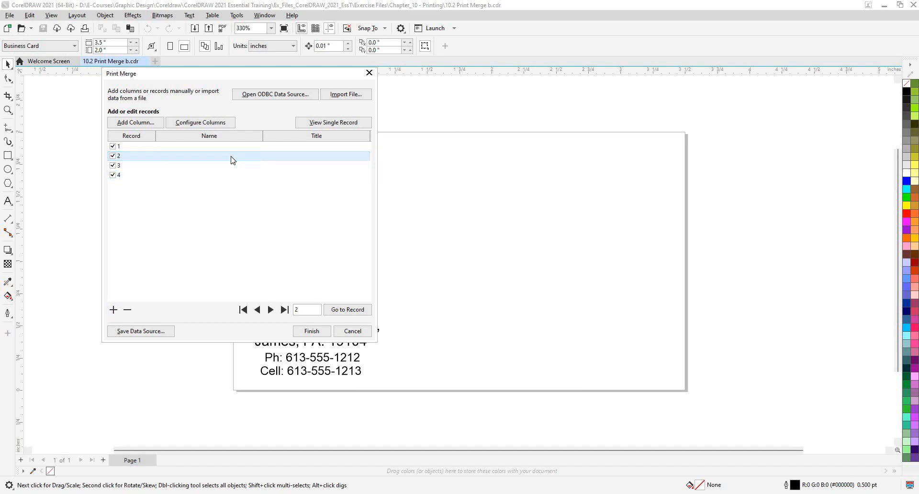
pyautogui.click(224, 165)
pyautogui.click(219, 158)
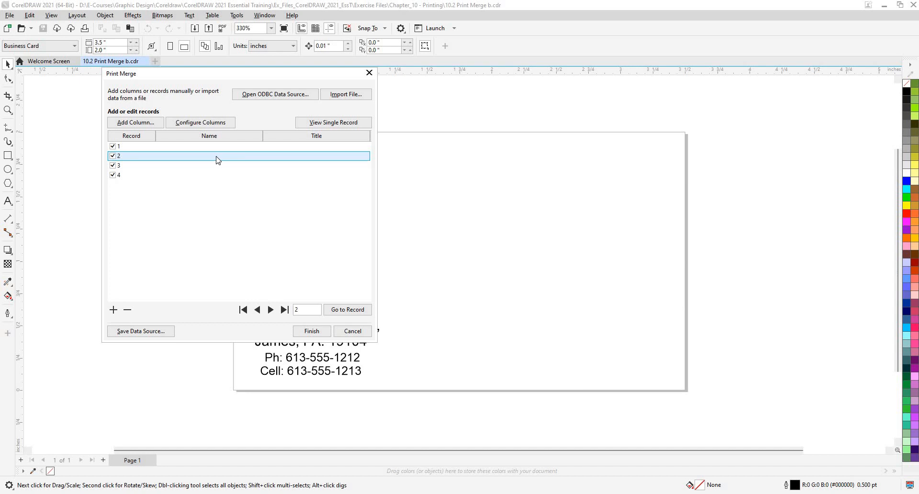
pyautogui.click(214, 165)
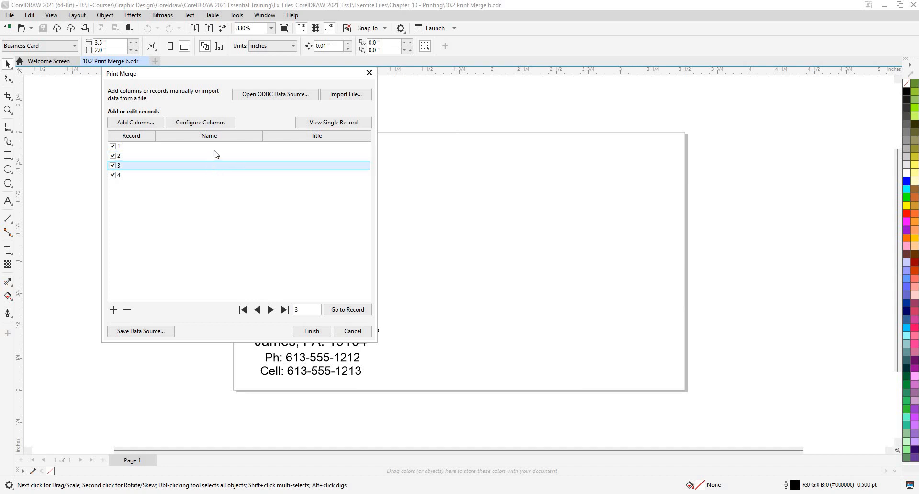
# Enter the person's full name in the Name field of record 1
pyautogui.click(215, 150)
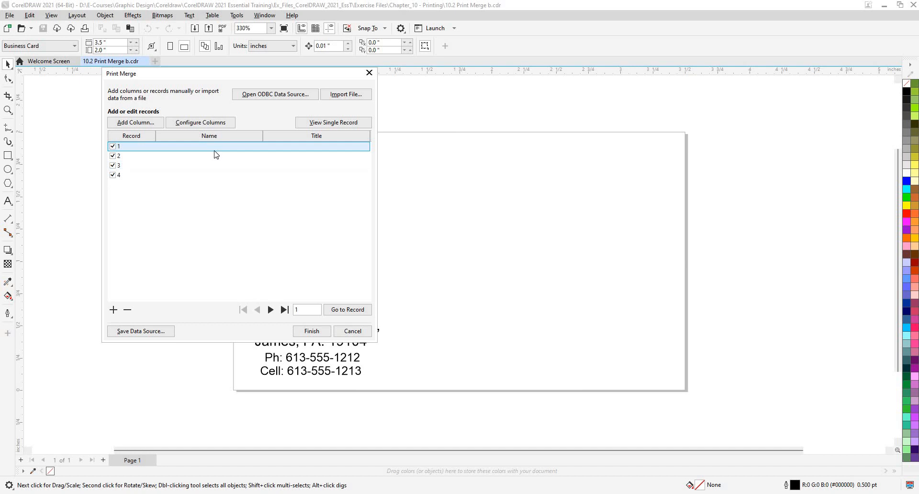
pyautogui.click(214, 149)
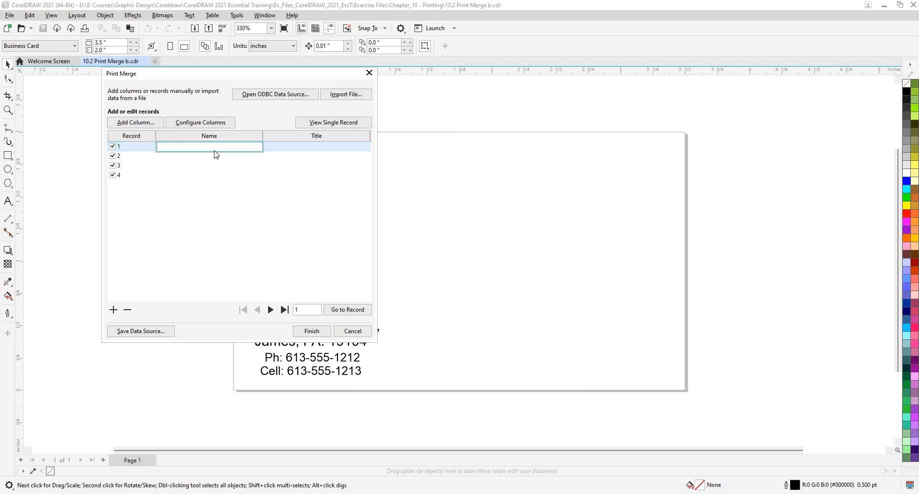
pyautogui.write('Murray James')
# Check record 1 in the single-record view and set its Title to Head Manager in the full list
pyautogui.click(313, 152)
pyautogui.click(312, 149)
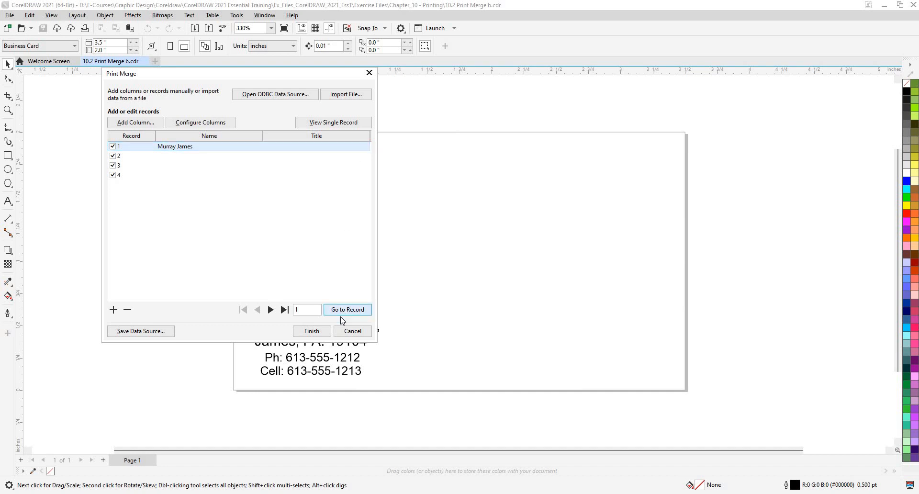
pyautogui.click(335, 123)
pyautogui.click(339, 126)
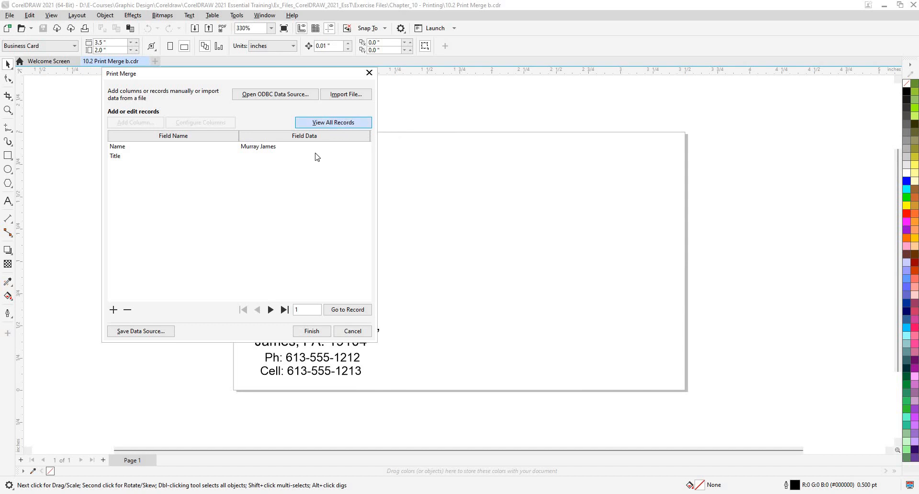
pyautogui.click(317, 147)
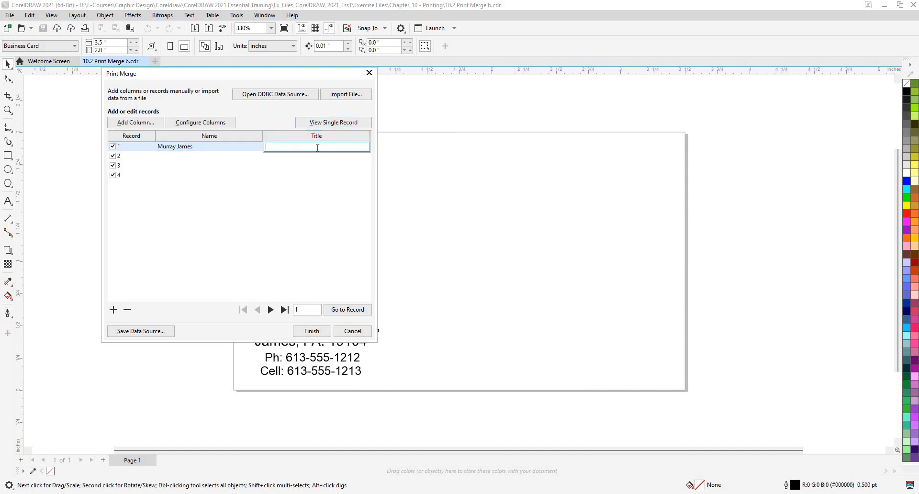
pyautogui.write('Head Manager')
pyautogui.press('Return')
# Fill in record 2 of the merge data with the person's full name and the title Jr Manager
pyautogui.click(241, 157)
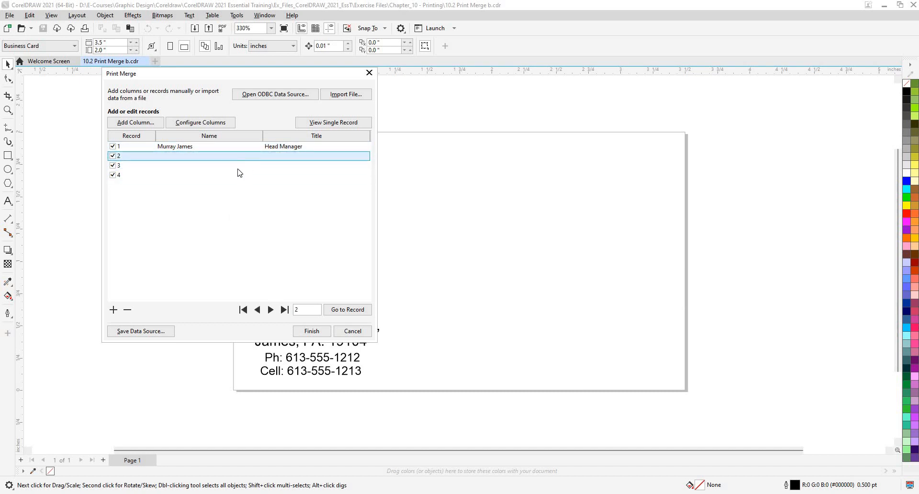
pyautogui.click(213, 166)
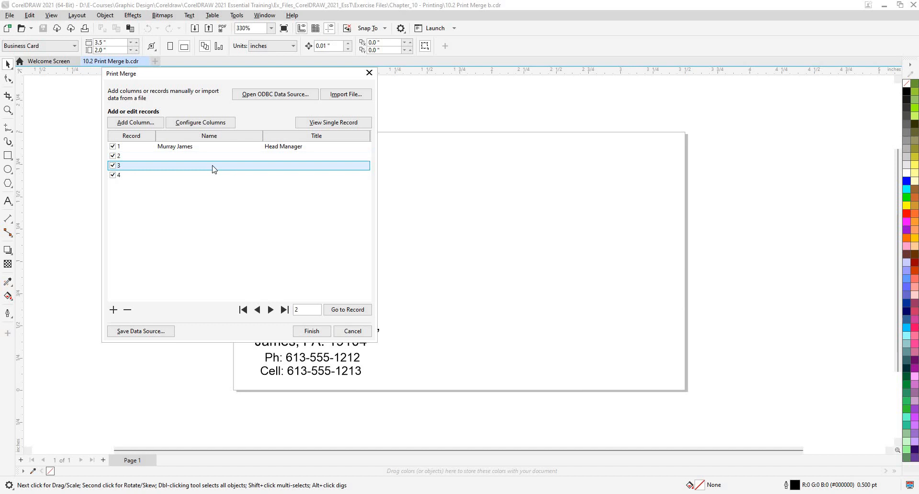
pyautogui.click(168, 158)
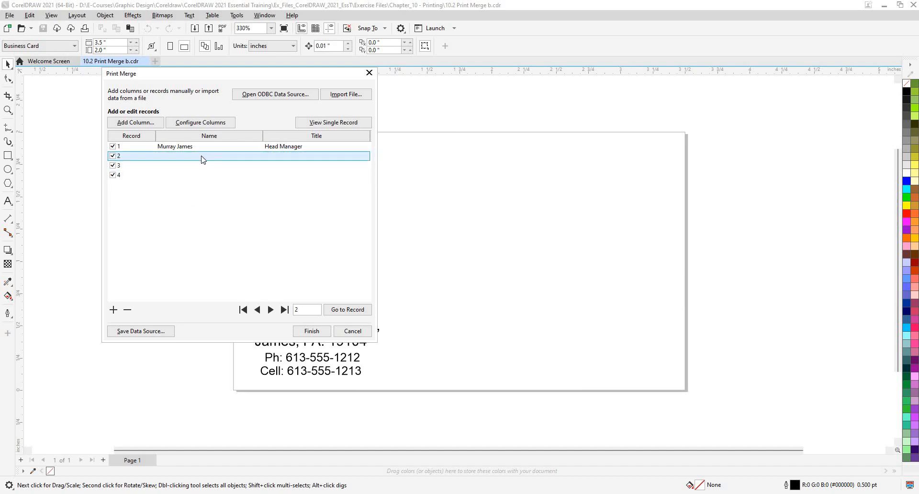
pyautogui.click(249, 157)
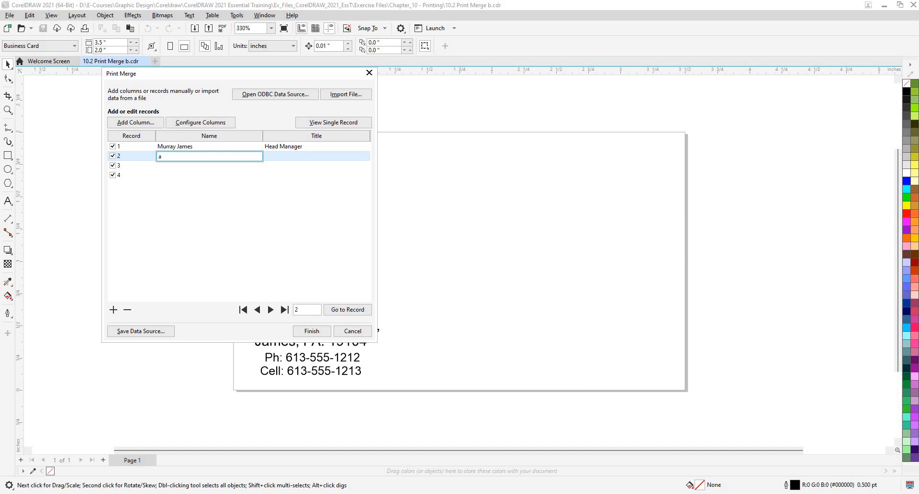
pyautogui.write('Sam Beasley')
pyautogui.click(291, 156)
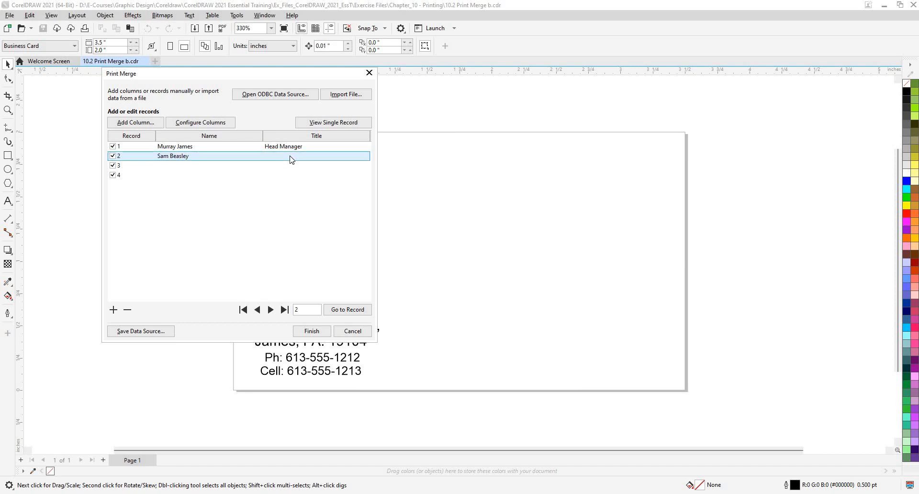
pyautogui.click(290, 156)
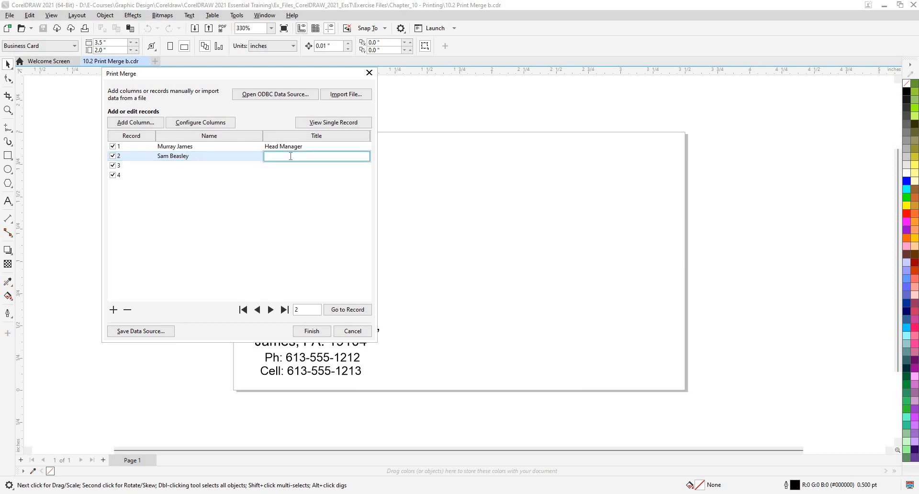
pyautogui.write('r Manager')
# Fill in record 3 with the person's full name and the title Fireplace Installation
pyautogui.click(196, 170)
pyautogui.click(213, 165)
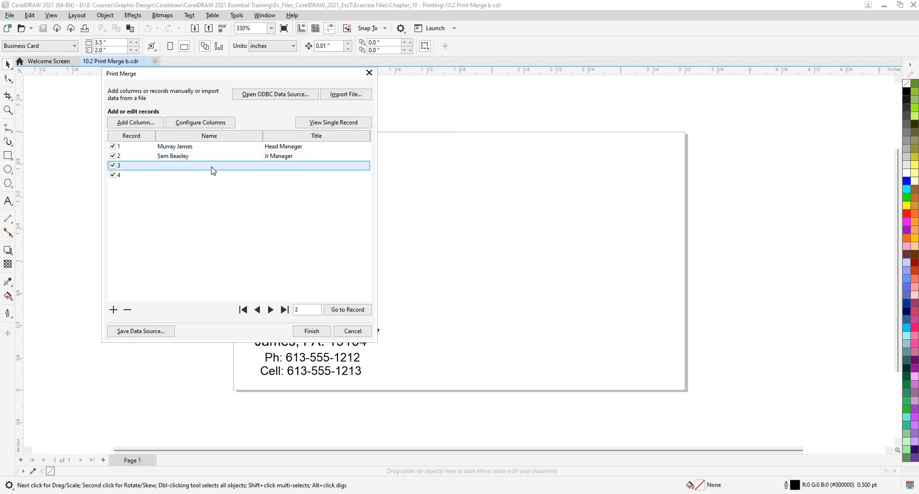
pyautogui.click(212, 167)
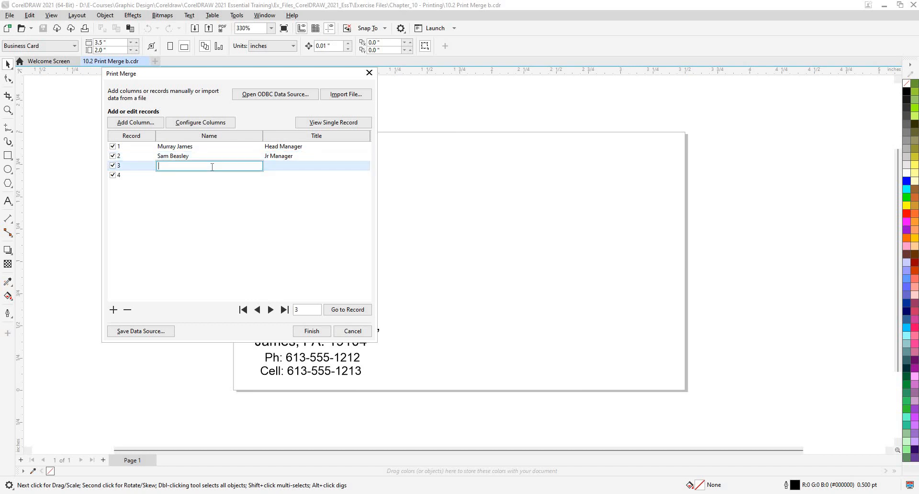
pyautogui.write('Barry McCray')
pyautogui.click(319, 171)
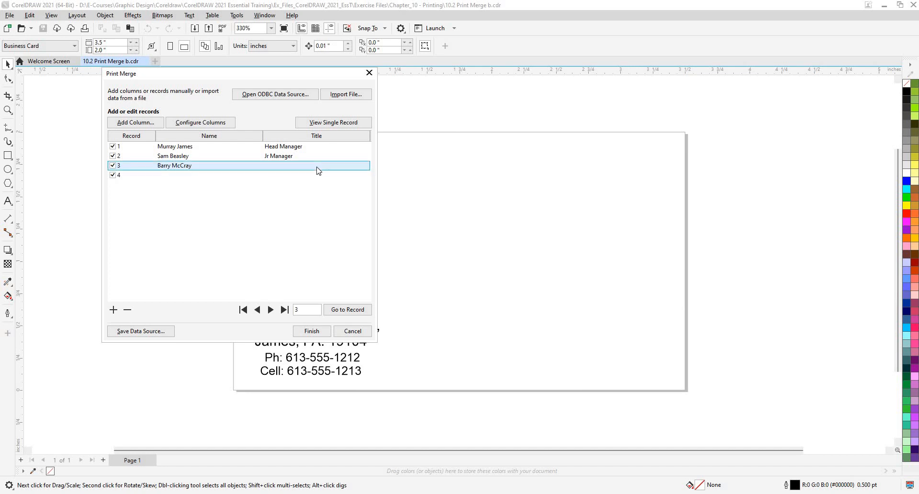
pyautogui.click(318, 166)
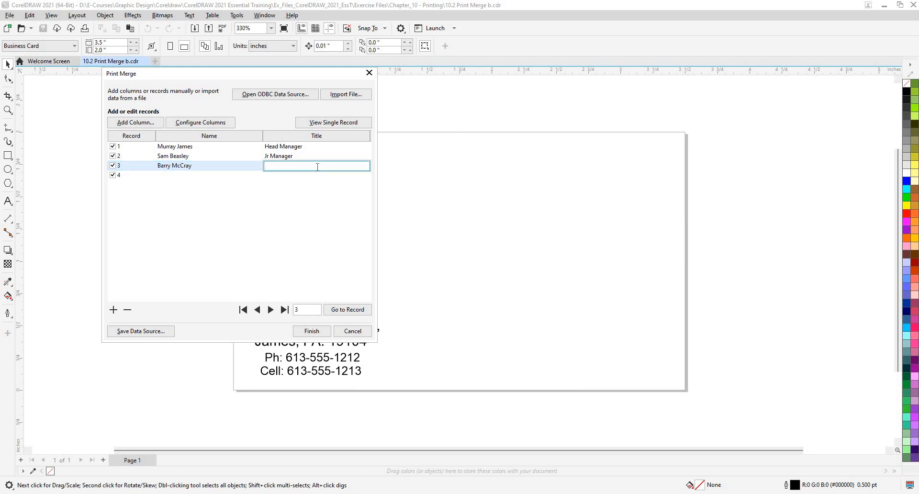
pyautogui.write('Fireplace Installation')
pyautogui.press('Return')
# Add a fifth record and fill in record 4 with the person's full name and the title Office Manager
pyautogui.click(114, 309)
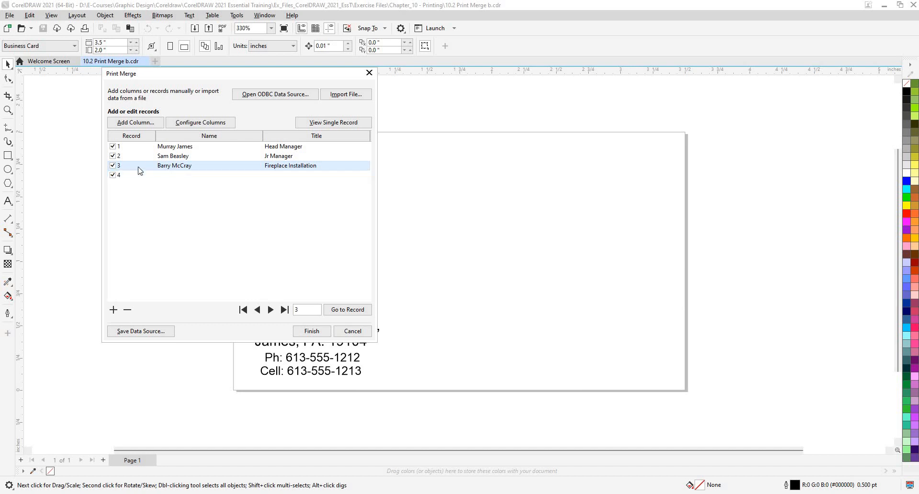
pyautogui.click(168, 176)
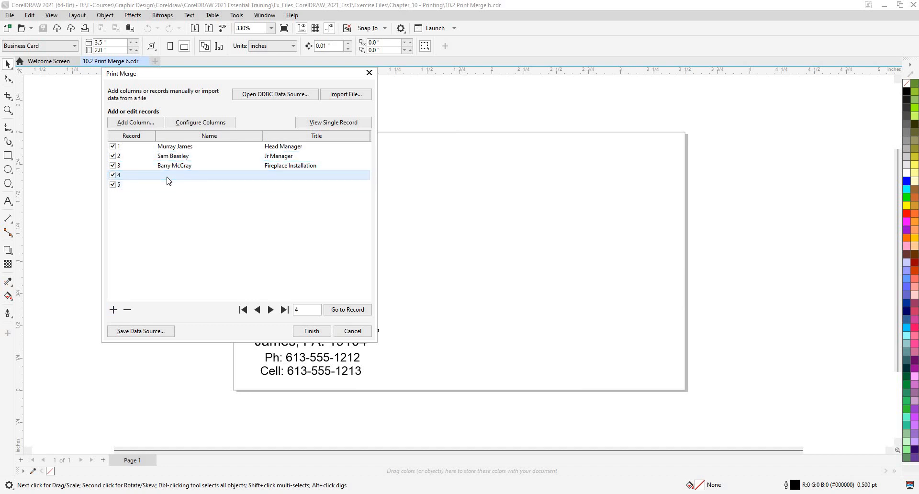
pyautogui.click(168, 176)
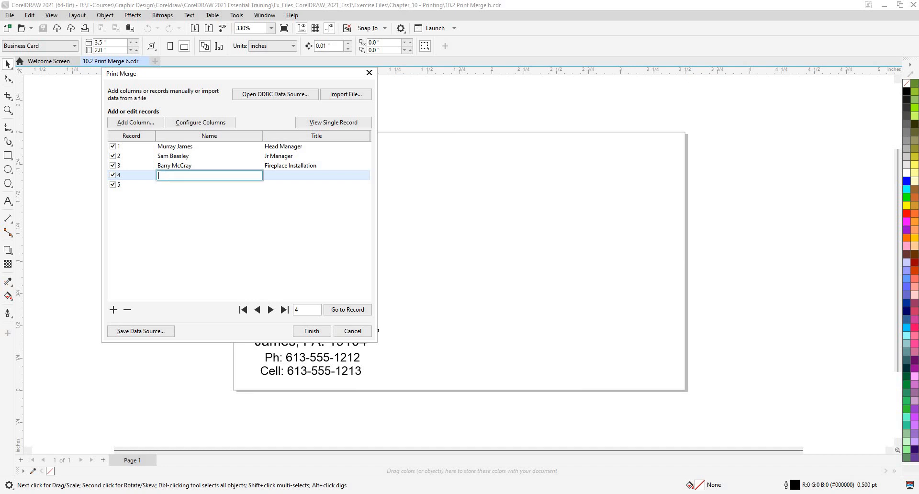
pyautogui.write('Nina Scott')
pyautogui.click(299, 178)
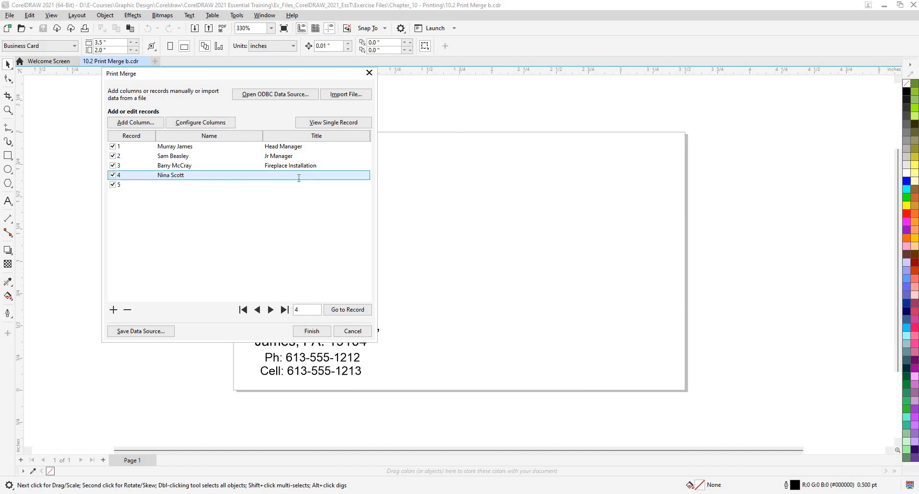
pyautogui.click(299, 177)
pyautogui.write('Of')
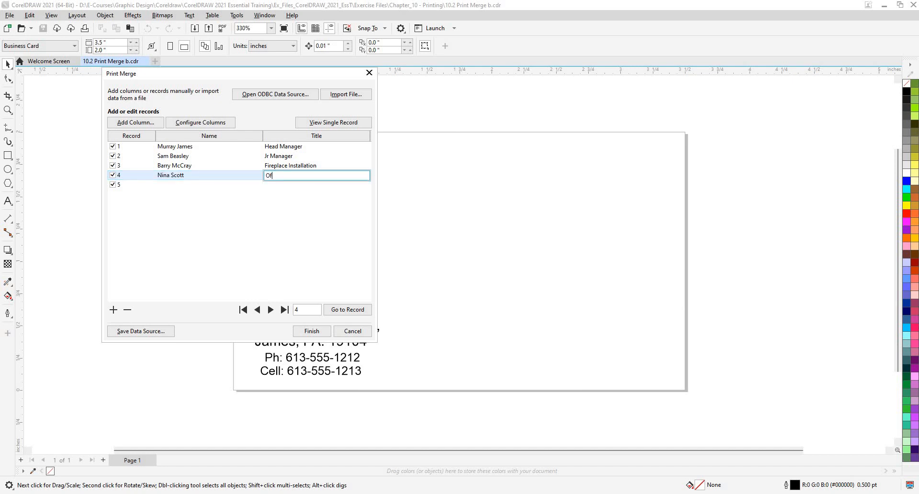
pyautogui.write('fice Manager')
# Fill in record 5 with the person's full name and the title Chimney Mason
pyautogui.click(181, 187)
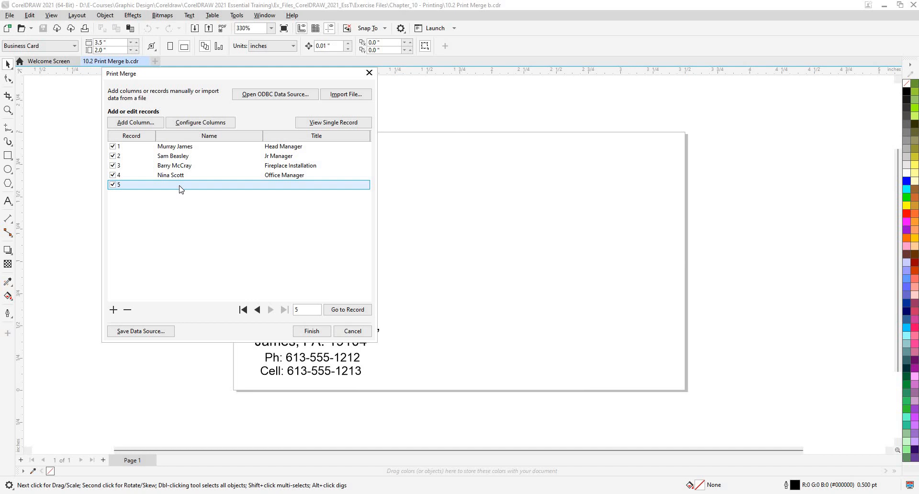
pyautogui.click(180, 186)
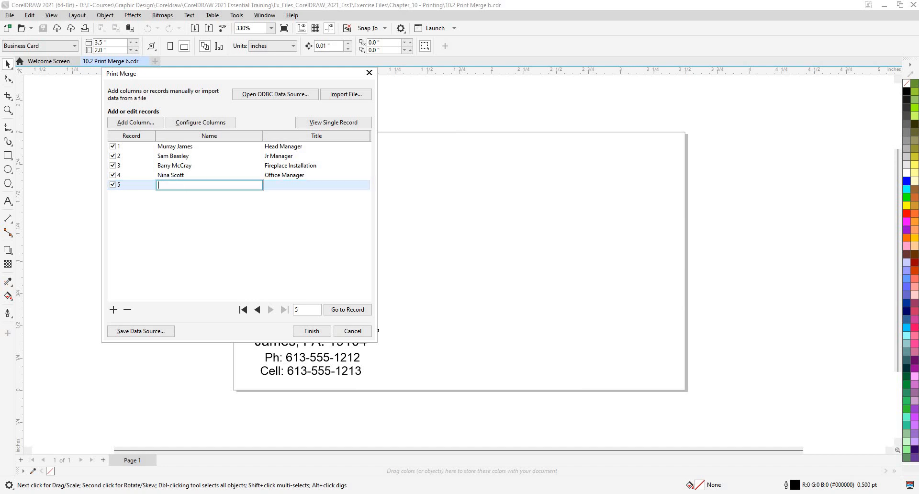
pyautogui.write('Fletcher Foster Fletch')
pyautogui.click(297, 186)
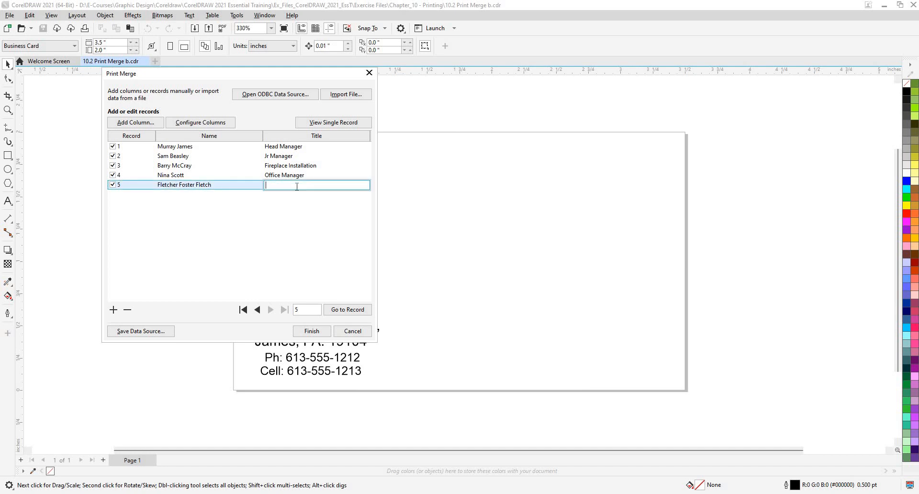
pyautogui.write('Chim')
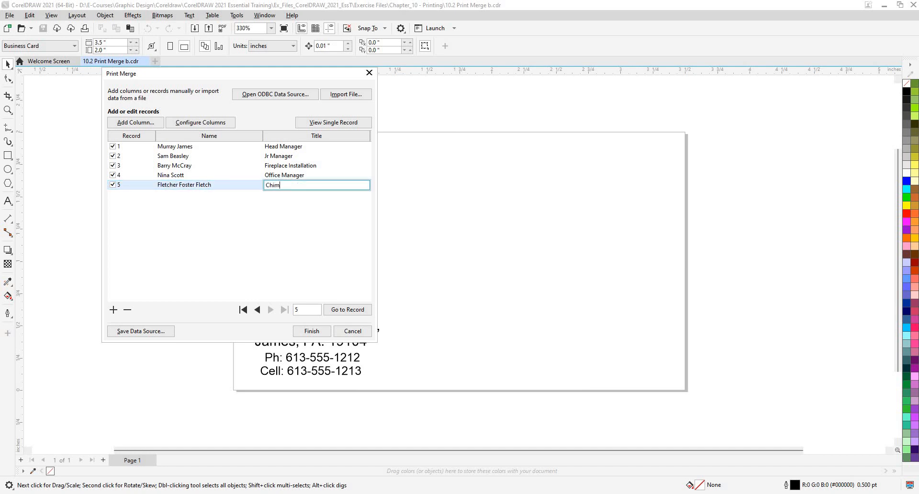
pyautogui.write('ney Mason')
pyautogui.press('Return')
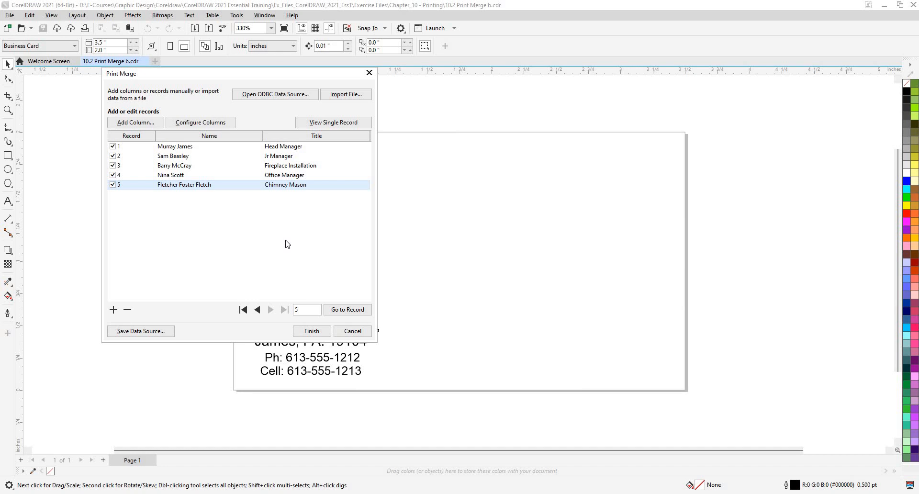
# Finish the merge data and insert the Name and Title fields on the business card
pyautogui.click(317, 331)
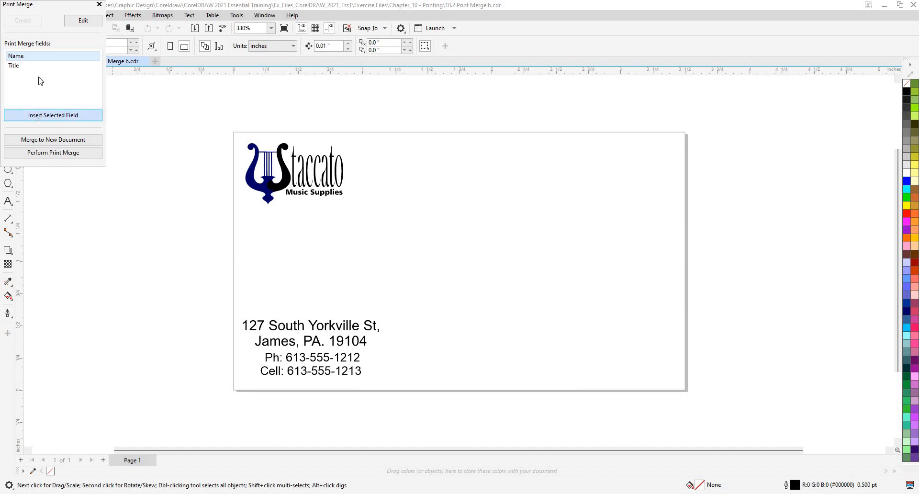
pyautogui.click(28, 66)
pyautogui.click(50, 119)
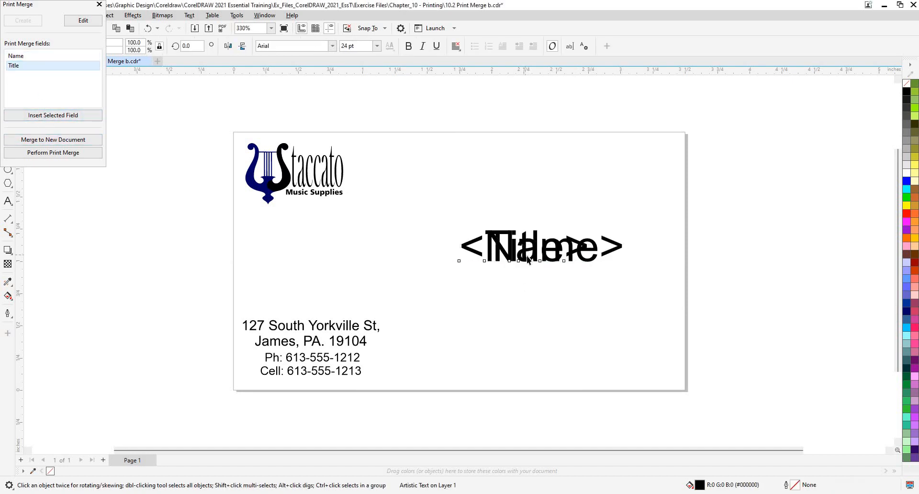
# Separate the overlapping fields, placing Title in the card's lower half and Name above the middle, right of the logo
pyautogui.moveTo(527, 256); pyautogui.dragTo(504, 324)
pyautogui.click(547, 254)
pyautogui.click(547, 253)
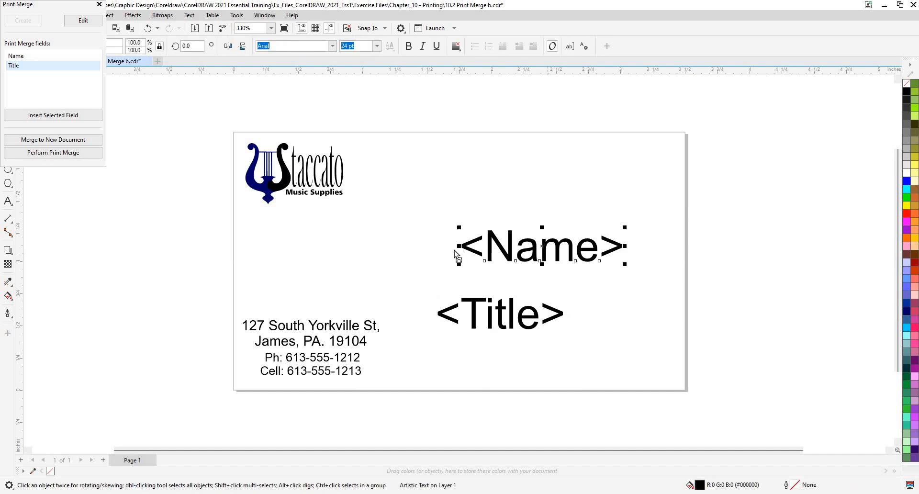
pyautogui.moveTo(454, 255); pyautogui.dragTo(453, 240)
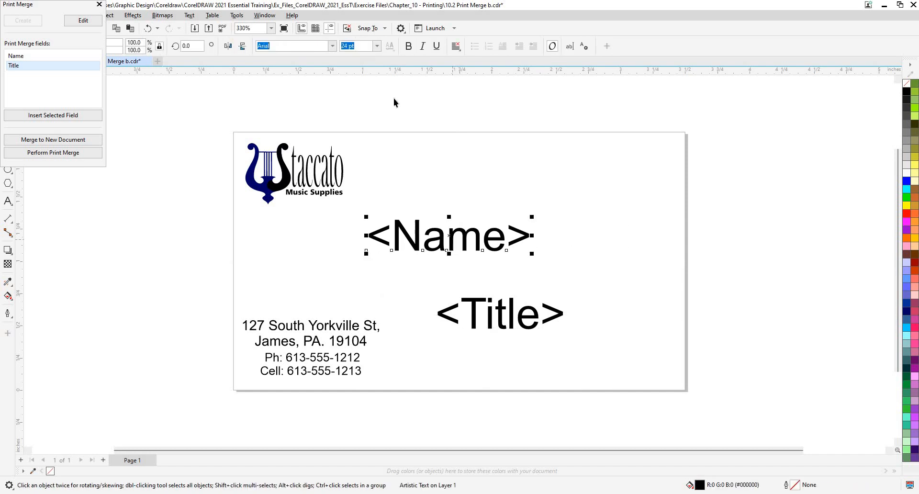
pyautogui.moveTo(468, 233); pyautogui.dragTo(477, 207)
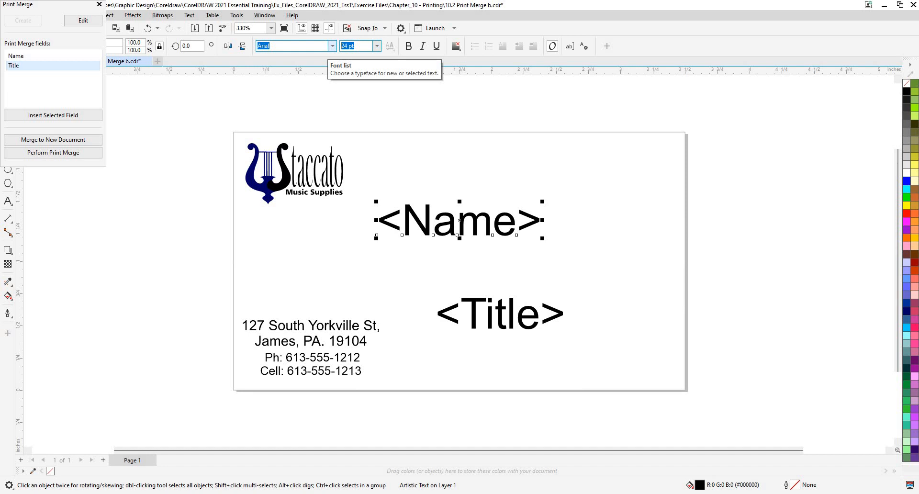
# Set the Name field's font size to 15 pt and centre it horizontally in the card's upper half
pyautogui.write('15')
pyautogui.press('Return')
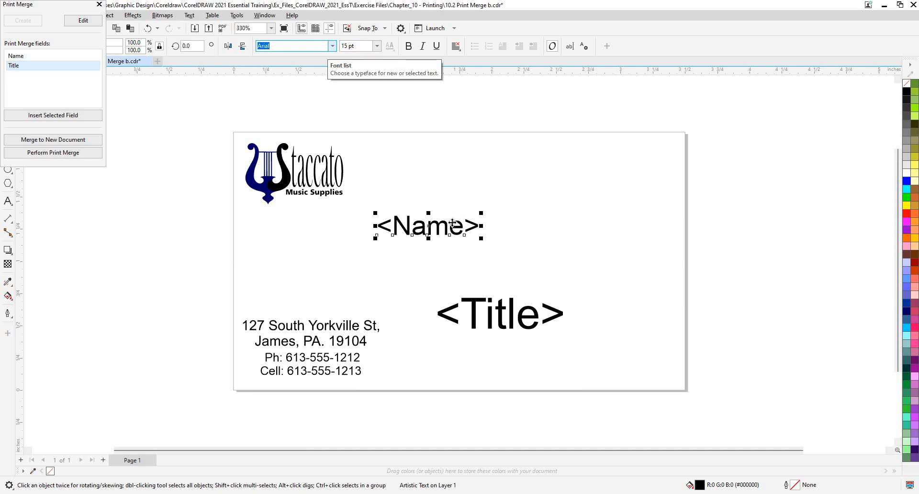
pyautogui.moveTo(459, 227)
pyautogui.mouseDown()
pyautogui.moveTo(503, 228)
pyautogui.moveTo(469, 232)
pyautogui.moveTo(474, 260)
pyautogui.moveTo(471, 224)
pyautogui.mouseUp()
pyautogui.click(476, 220)
# Move the Title field below Name, set its font size to 12 pt and centre it on the page
pyautogui.click(507, 323)
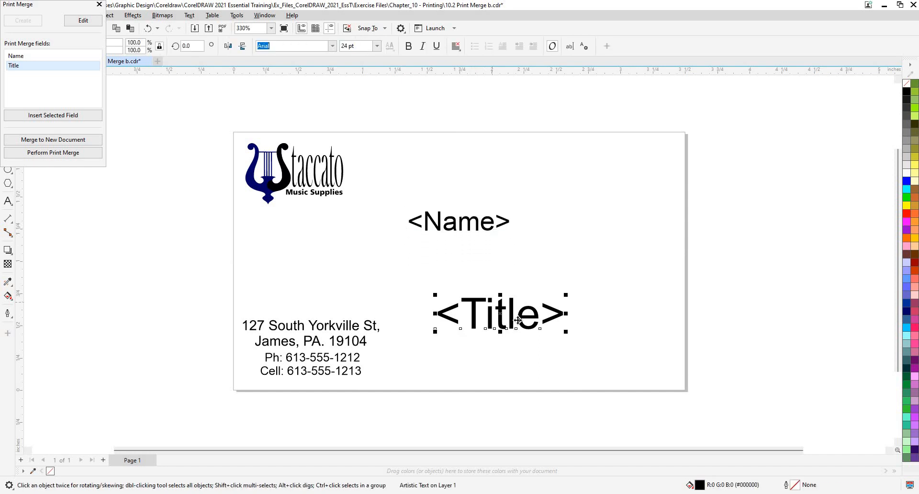
pyautogui.moveTo(513, 320); pyautogui.dragTo(472, 267)
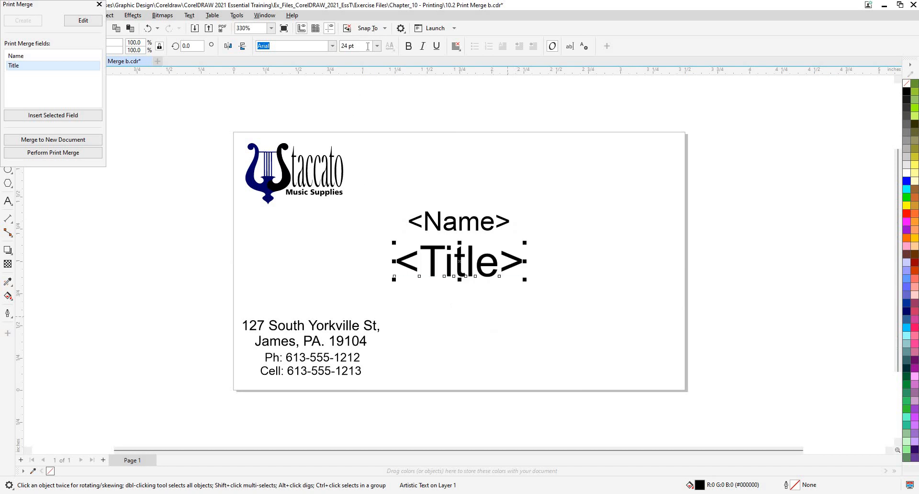
pyautogui.moveTo(357, 46); pyautogui.dragTo(336, 47)
pyautogui.write('12')
pyautogui.press('Return')
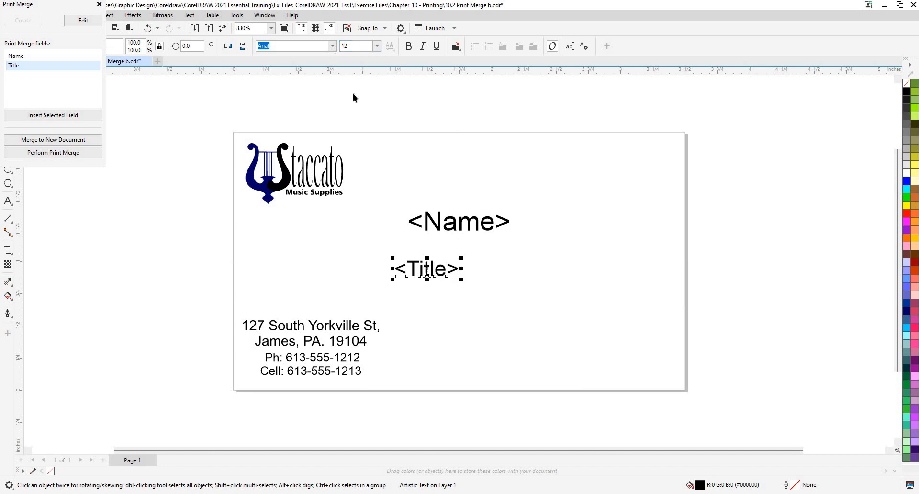
pyautogui.press('p')
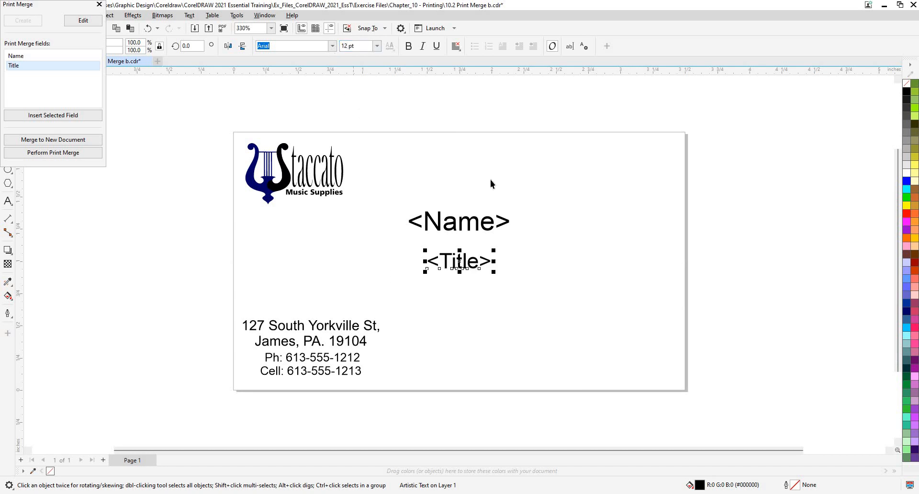
# Nudge the Title field up until it sits directly beneath the Name field
pyautogui.click(457, 244)
pyautogui.click(458, 229)
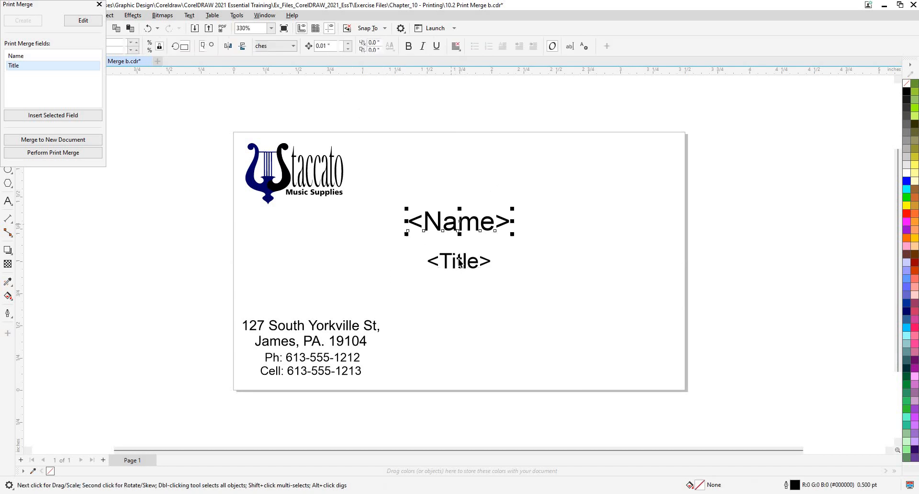
pyautogui.click(459, 262)
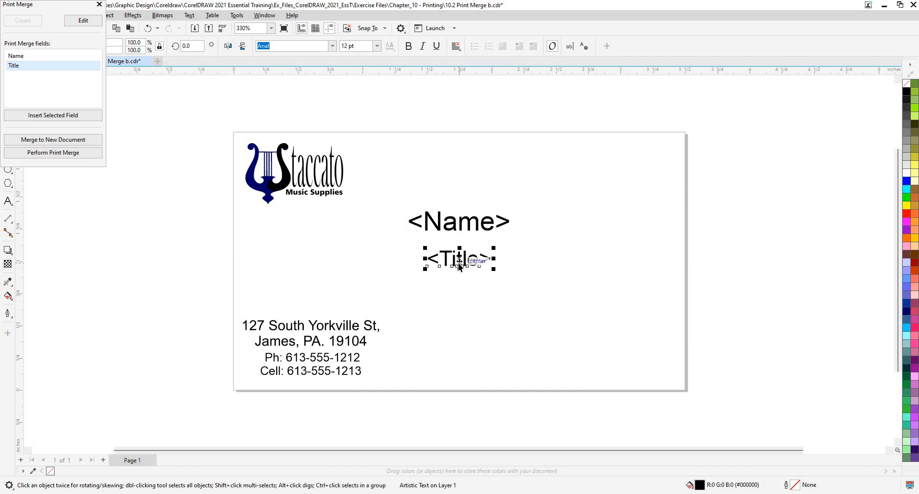
pyautogui.press('Up')
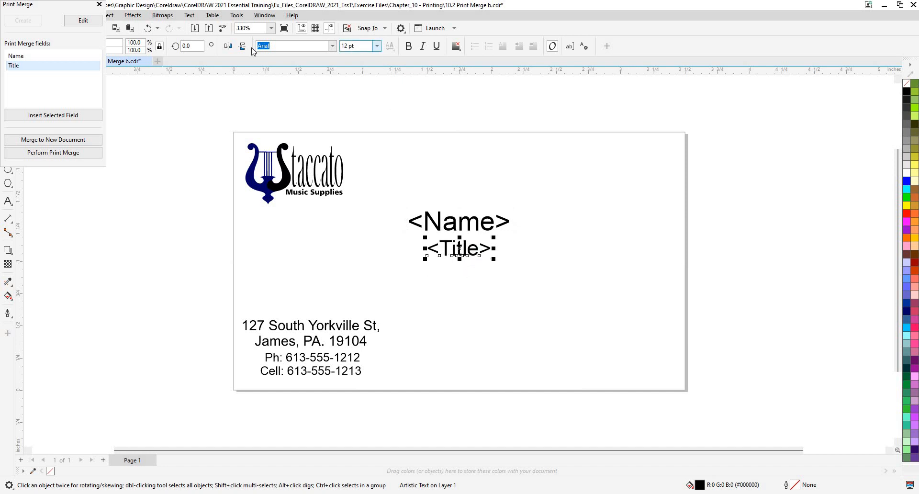
# Reduce the Title field's font size to 10 pt and deselect it
pyautogui.click(349, 46)
pyautogui.press('BackSpace')
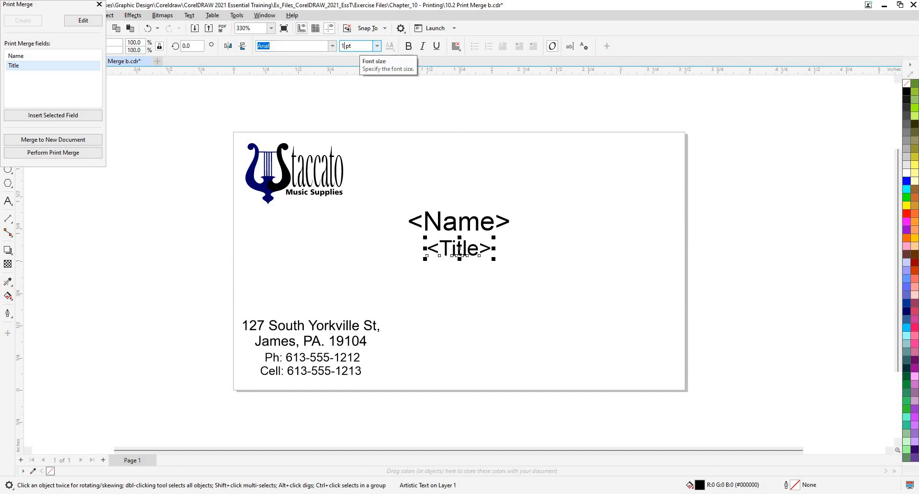
pyautogui.write('0')
pyautogui.press('Return')
pyautogui.press('Escape')
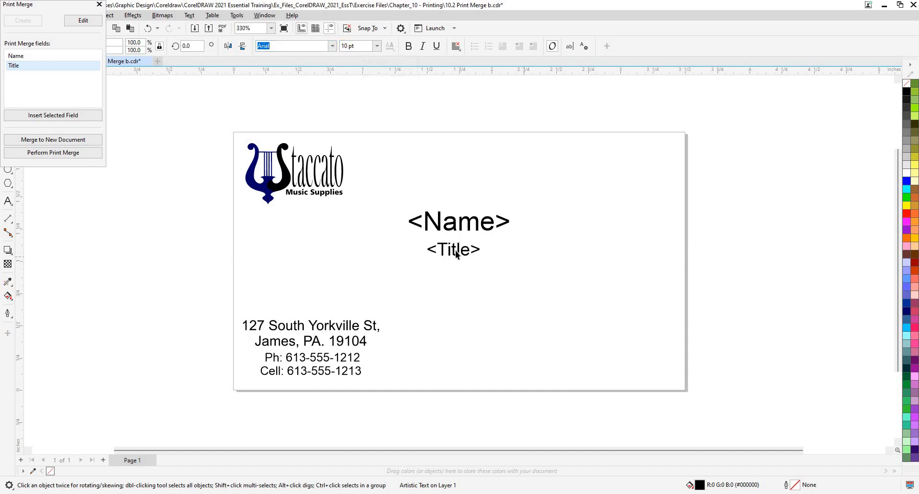
# Align the Title field horizontally with the centre of the Name field and deselect both
pyautogui.click(426, 249)
pyautogui.moveTo(398, 192); pyautogui.dragTo(523, 283)
pyautogui.press('c')
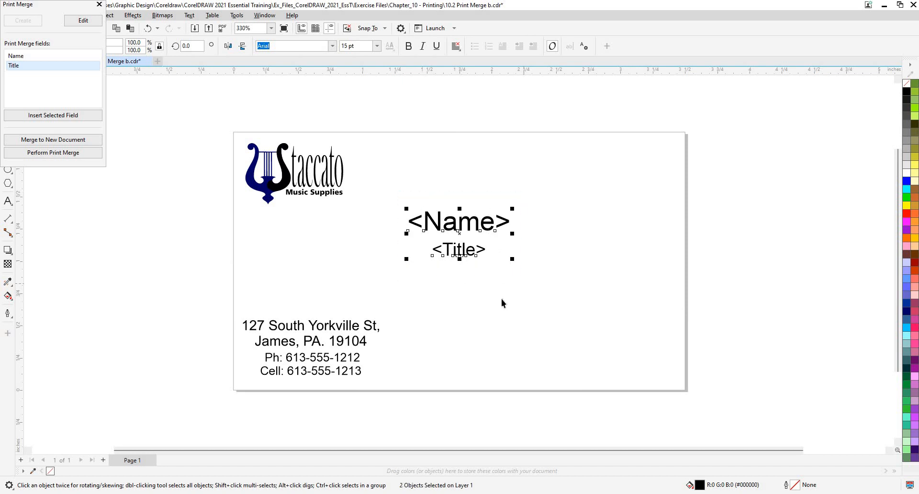
pyautogui.click(502, 299)
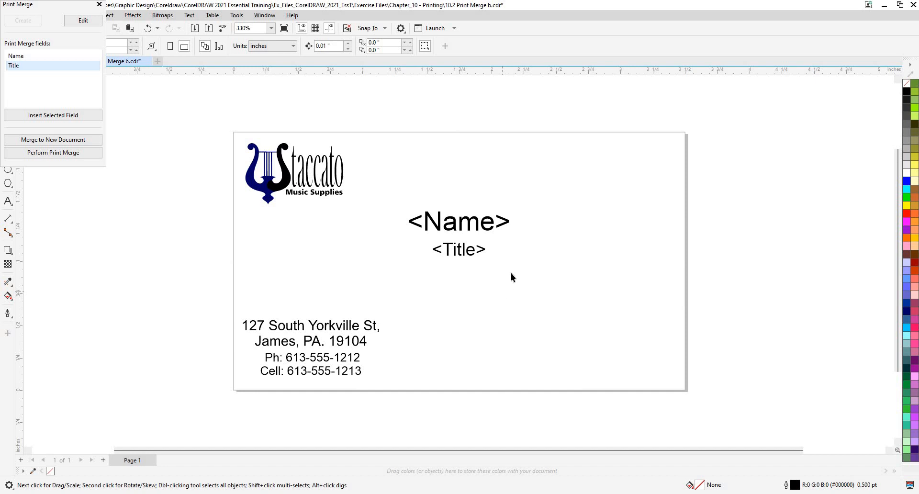
# Change the Name field's font to Century Gothic
pyautogui.click(460, 226)
pyautogui.click(306, 46)
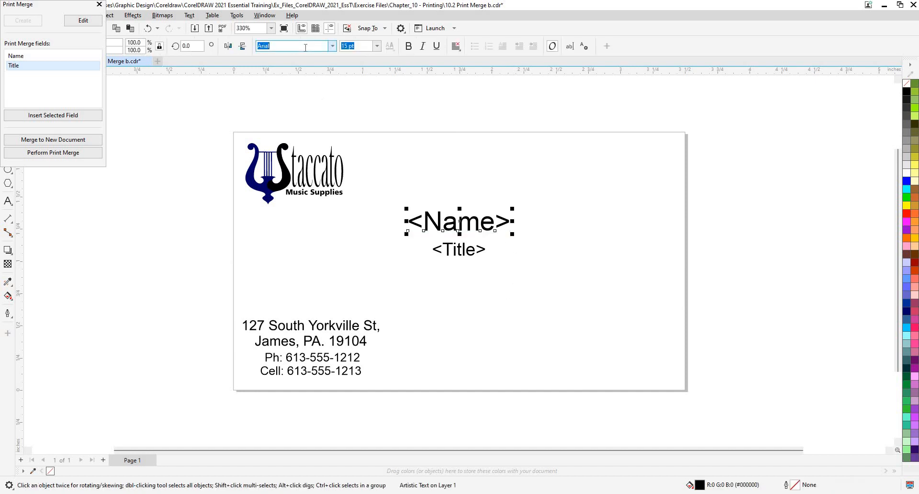
pyautogui.write('Century')
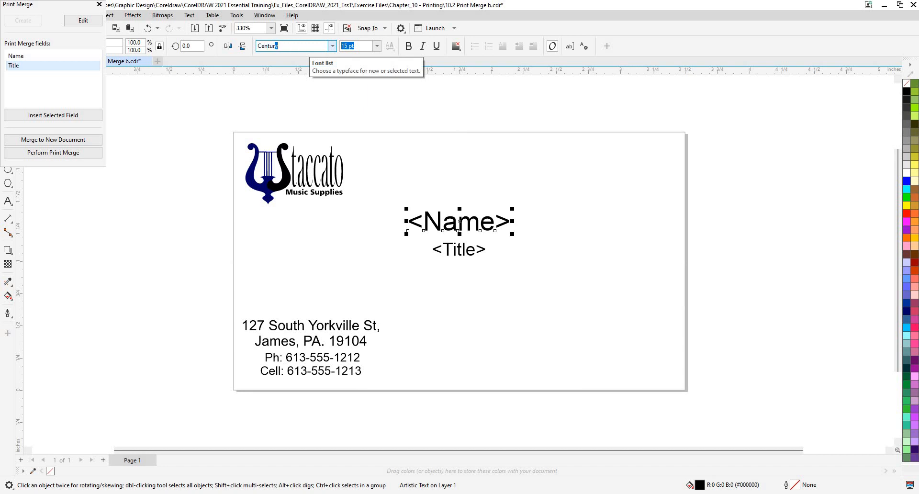
pyautogui.press('Return')
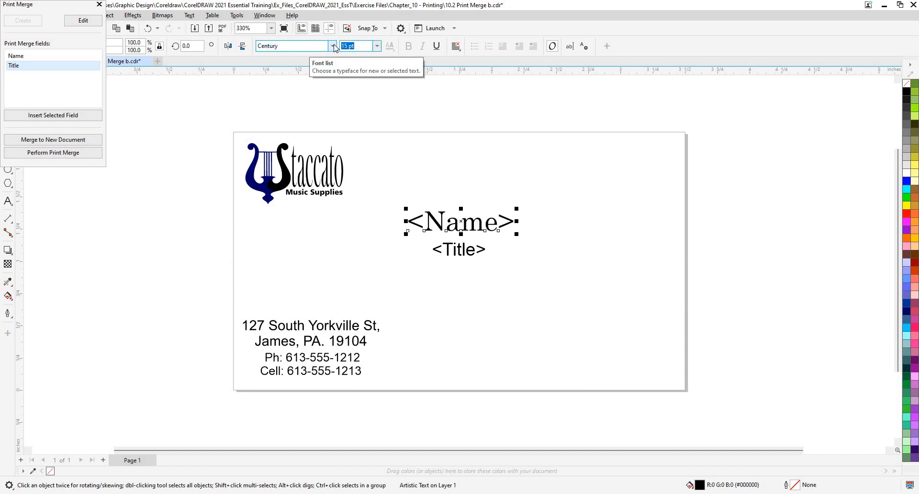
pyautogui.click(332, 46)
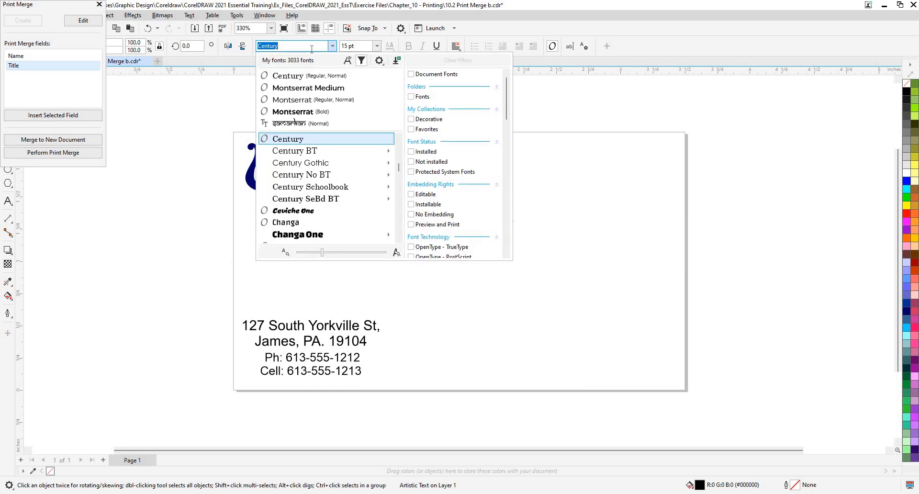
pyautogui.moveTo(314, 165)
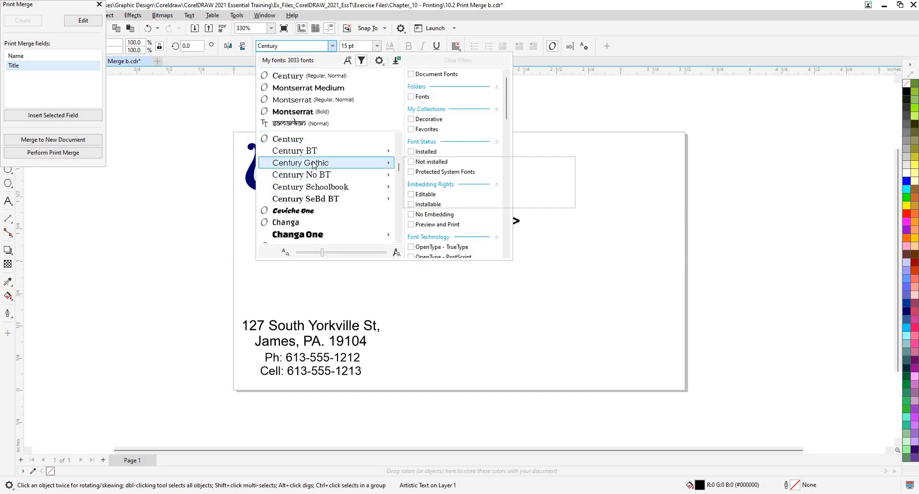
pyautogui.click(546, 194)
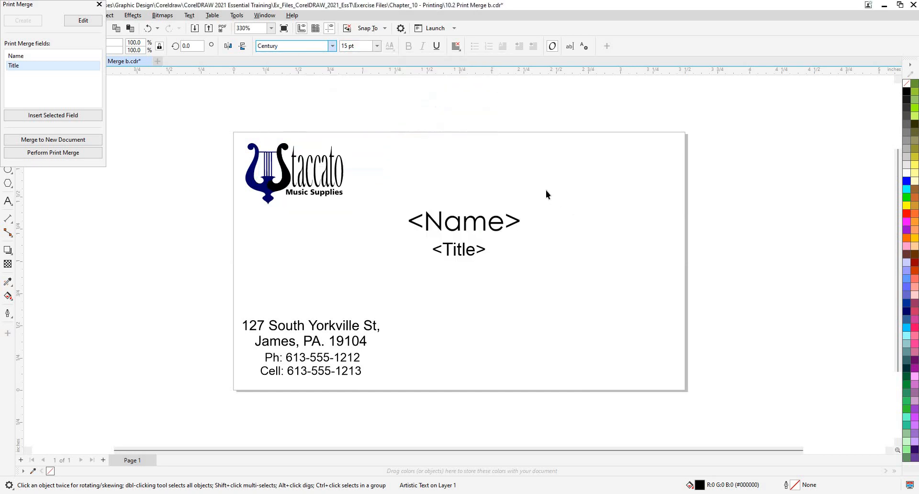
# Make the Name field bold and set its text alignment to Center
pyautogui.hotkey('ctrl', 'b')
pyautogui.click(457, 46)
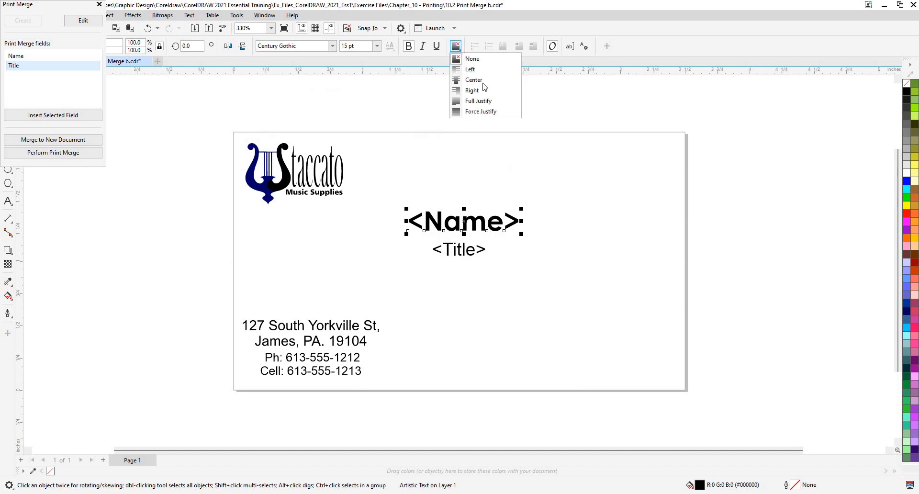
pyautogui.click(479, 78)
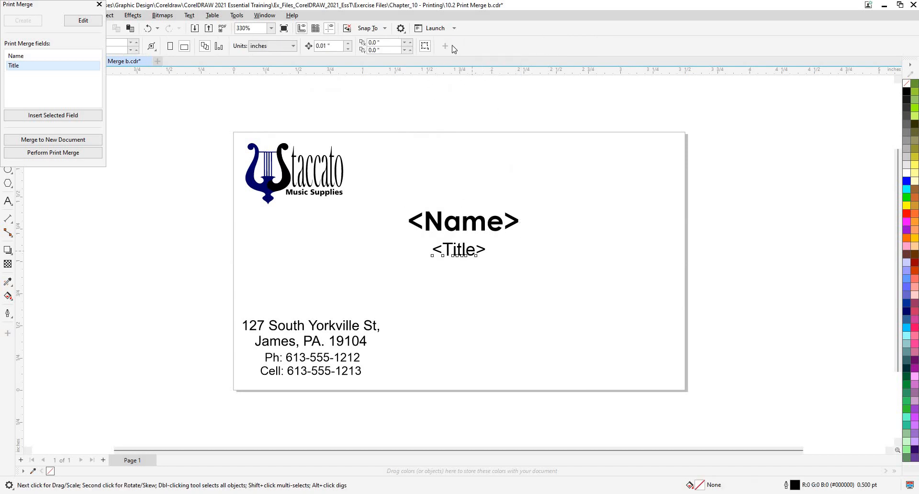
# Set the Title field's text alignment to Center
pyautogui.click(471, 251)
pyautogui.click(456, 46)
pyautogui.click(478, 80)
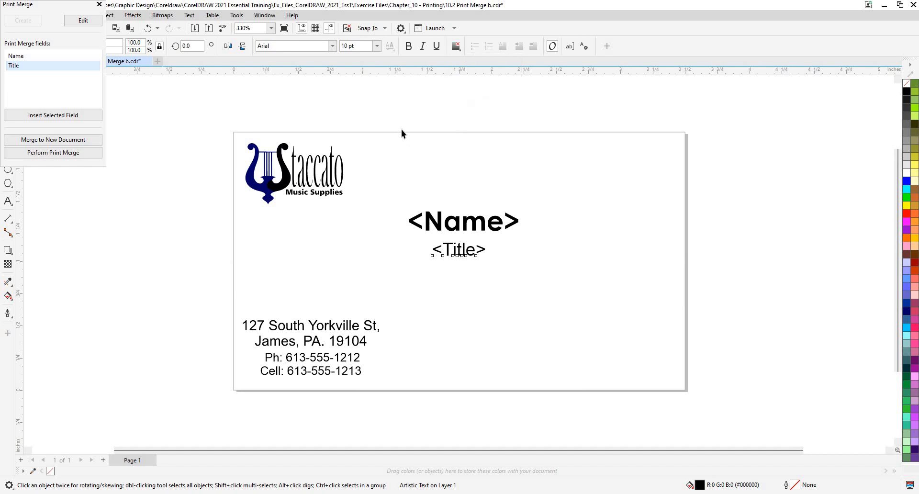
# Change the Title field's font to regular Century Gothic and deselect the field
pyautogui.click(318, 46)
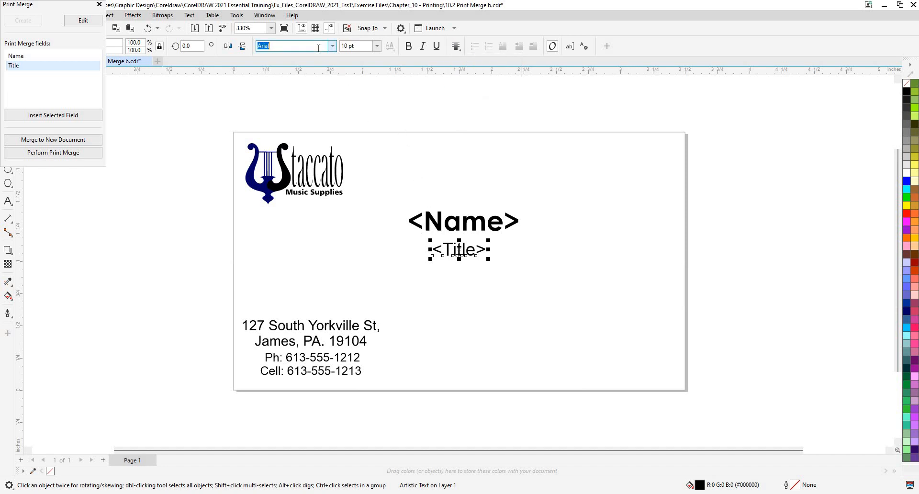
pyautogui.write('Cedarville Cursive')
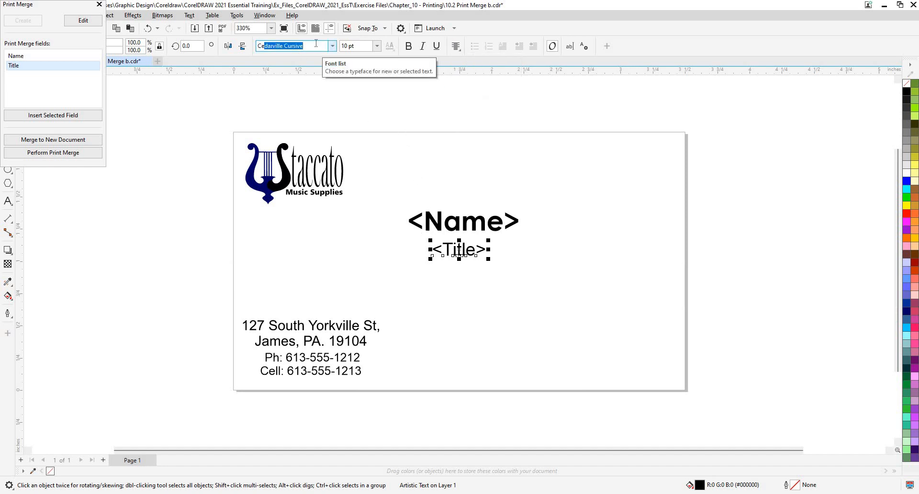
pyautogui.click(331, 46)
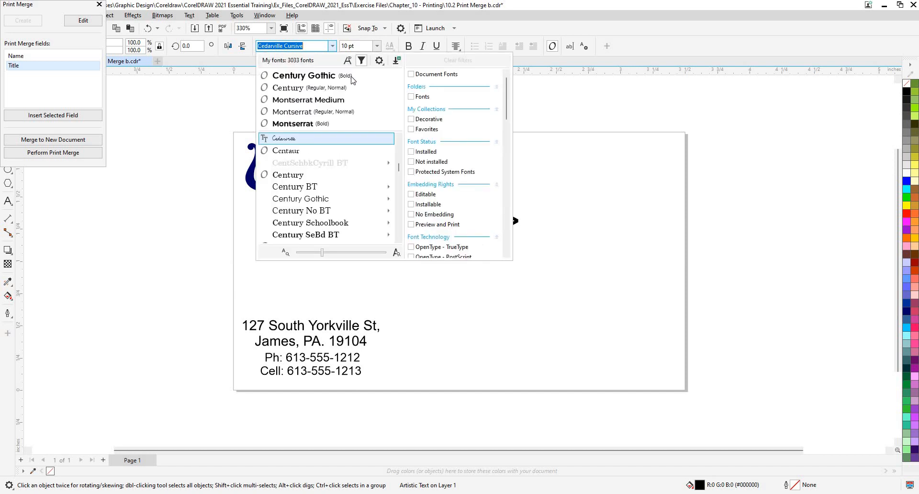
pyautogui.click(306, 44)
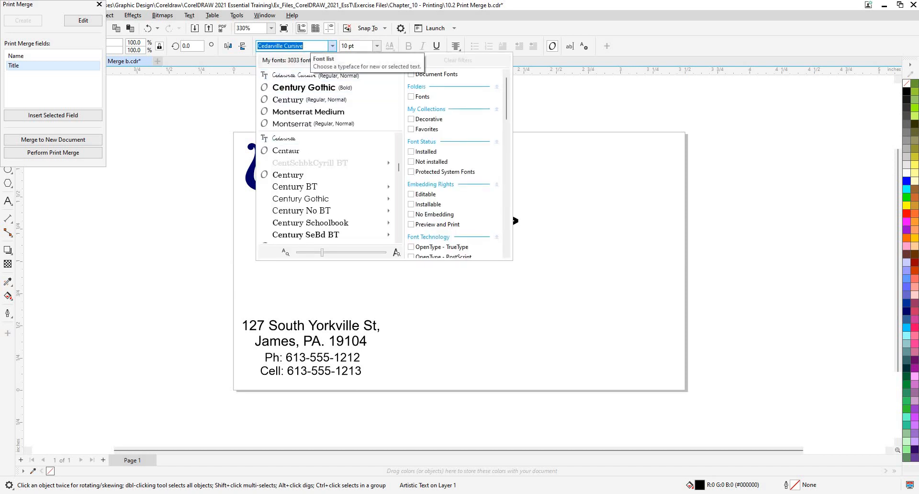
pyautogui.write('centu')
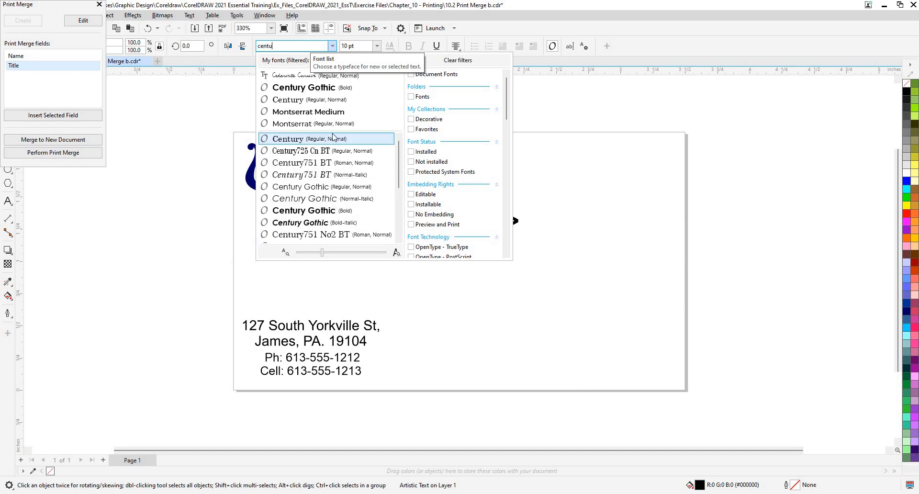
pyautogui.click(356, 189)
pyautogui.click(472, 262)
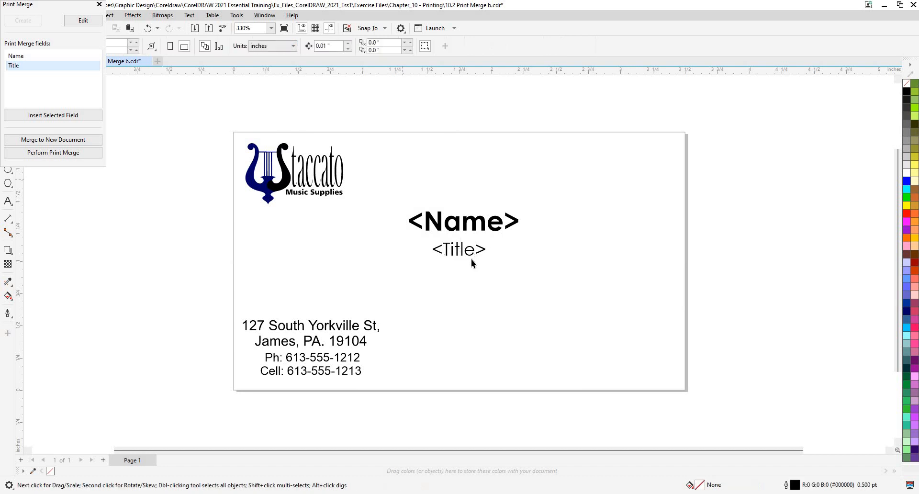
# Centre the Title field under the Name field again and nudge both fields slightly down the card
pyautogui.click(460, 253)
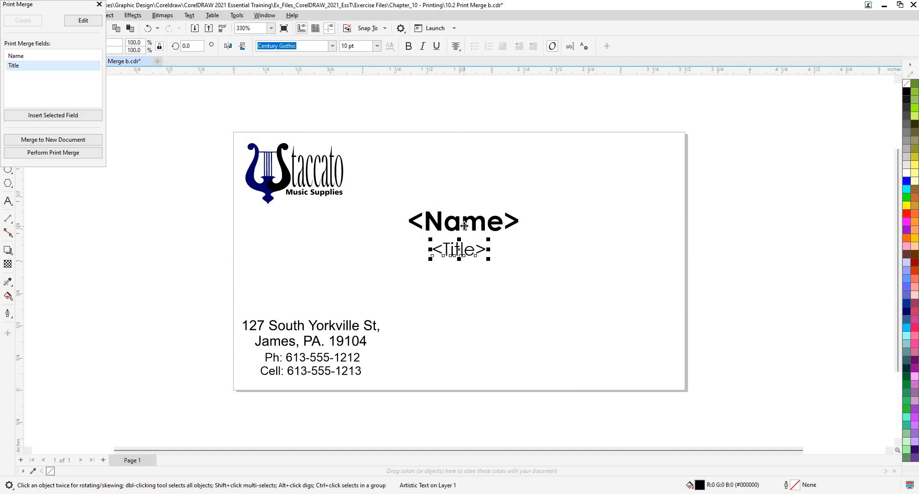
pyautogui.keyDown('shift'); pyautogui.click(464, 225); pyautogui.keyUp('shift')
pyautogui.press('c')
pyautogui.keyDown('shift'); pyautogui.click(472, 252); pyautogui.keyUp('shift')
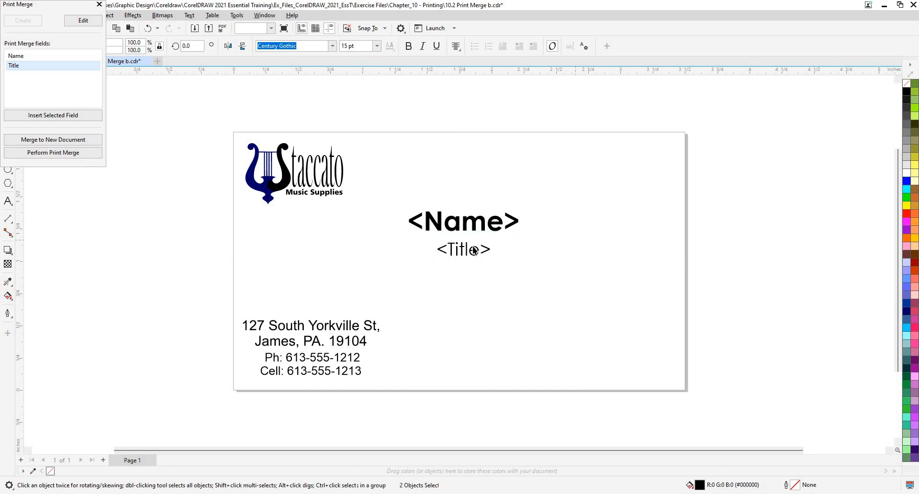
pyautogui.keyDown('shift'); pyautogui.click(471, 252); pyautogui.keyUp('shift')
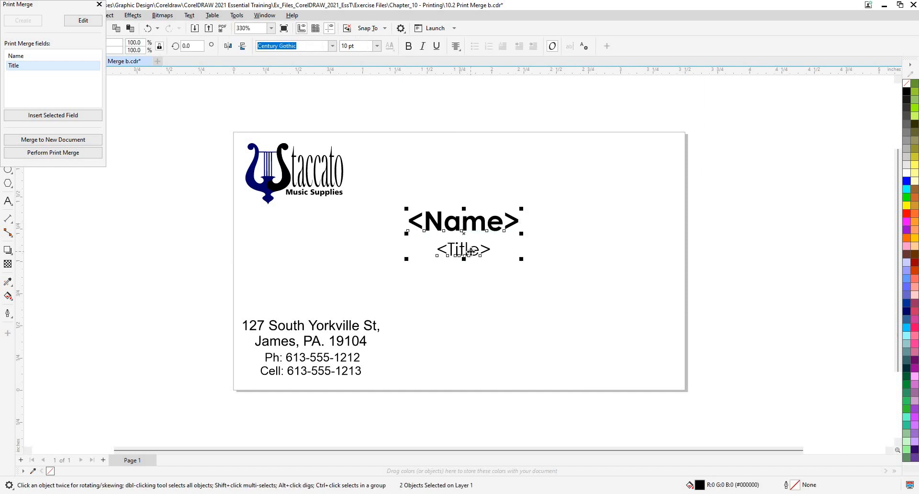
pyautogui.press('Down')
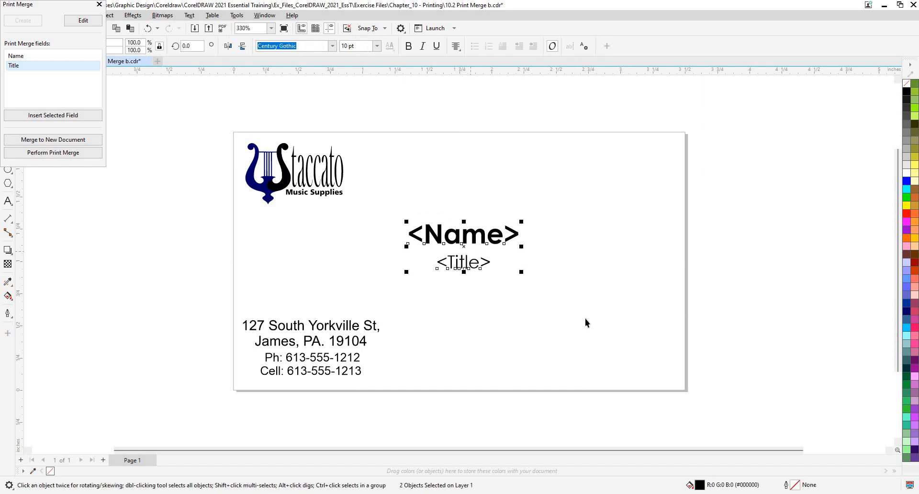
pyautogui.click(585, 318)
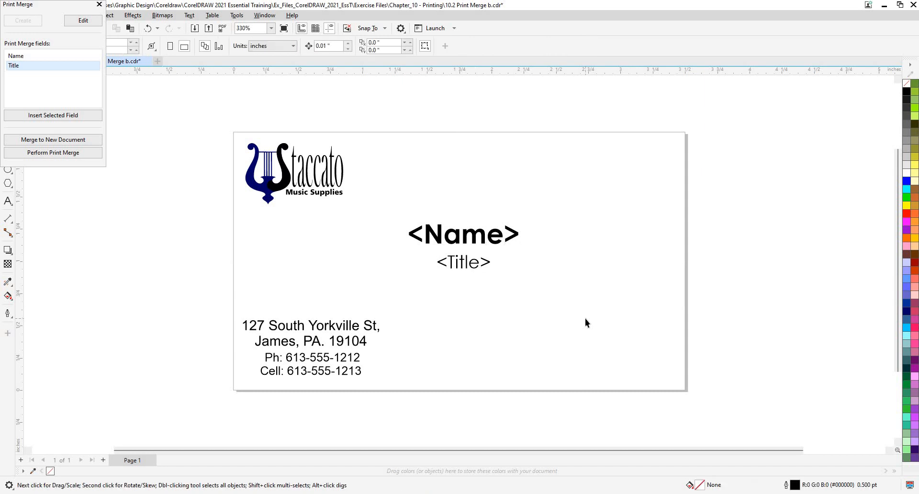
# Merge the records into a new document, check the cards on pages 2 to 5 and dismiss the Print Merge window
pyautogui.click(67, 140)
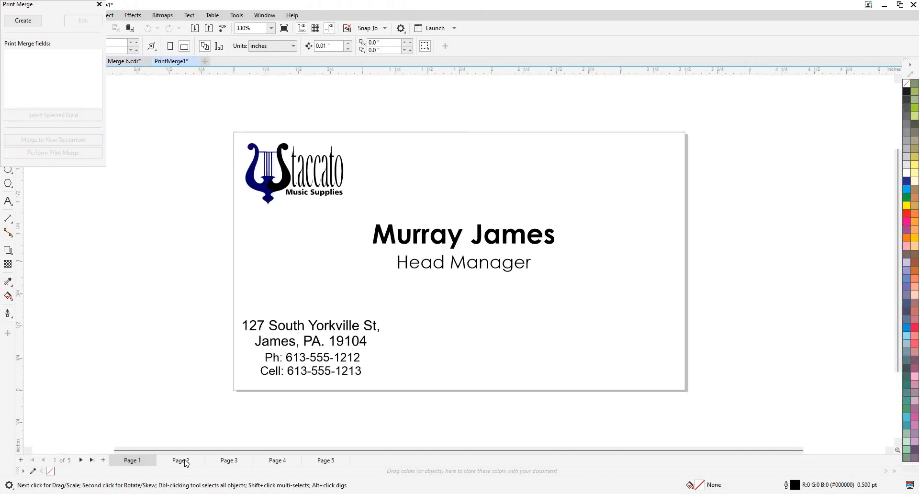
pyautogui.click(186, 461)
pyautogui.click(230, 461)
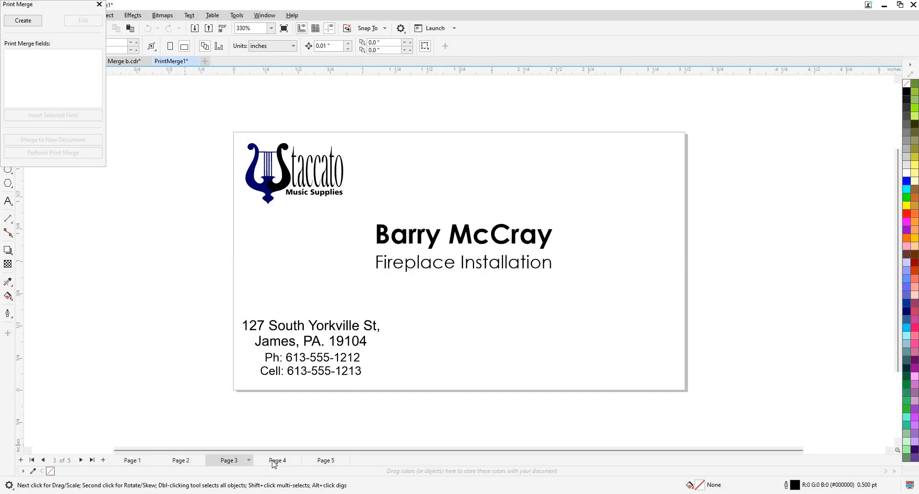
pyautogui.click(276, 461)
pyautogui.click(331, 465)
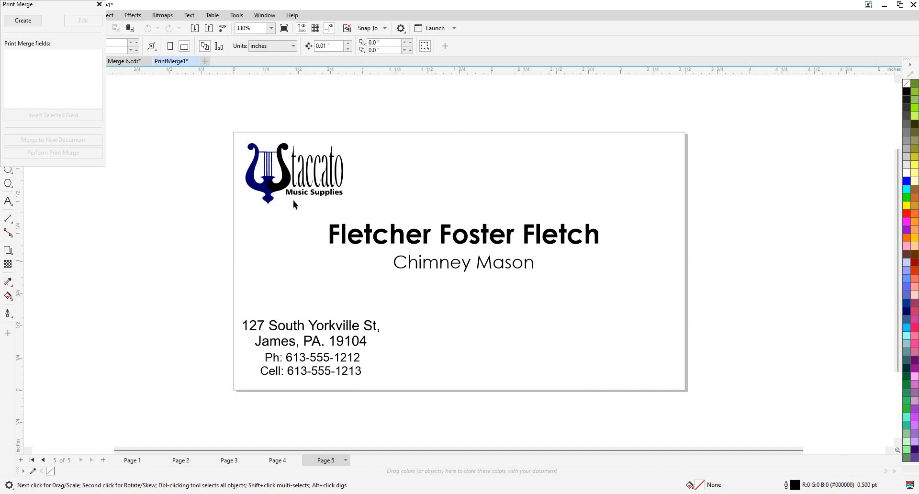
pyautogui.click(99, 4)
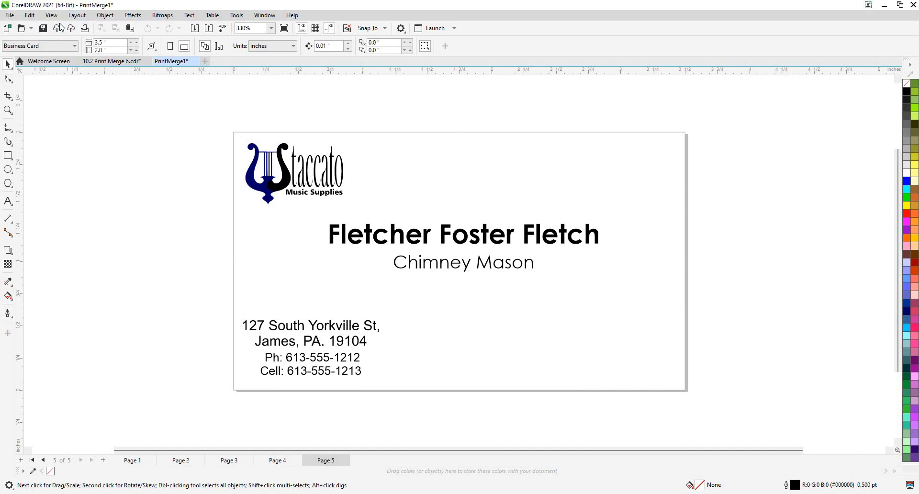
# Set the merged document's printer to Microsoft XPS Document Writer and open the print preview
pyautogui.click(9, 15)
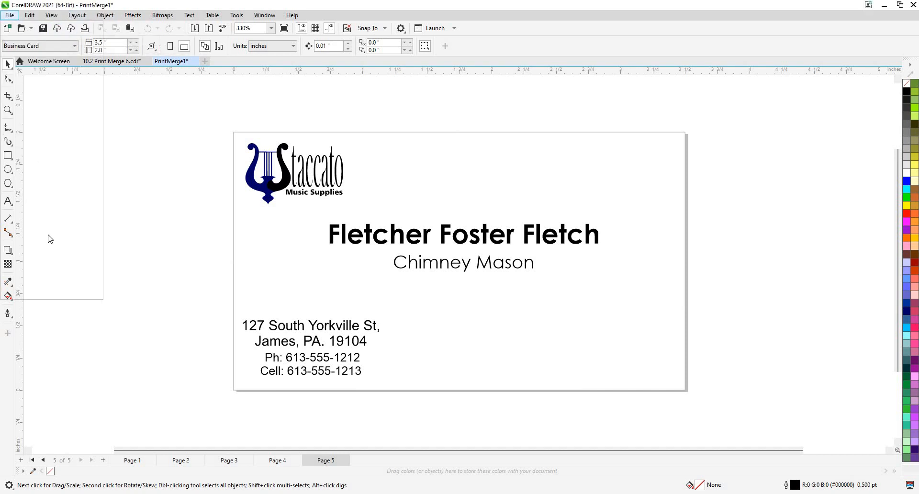
pyautogui.click(57, 253)
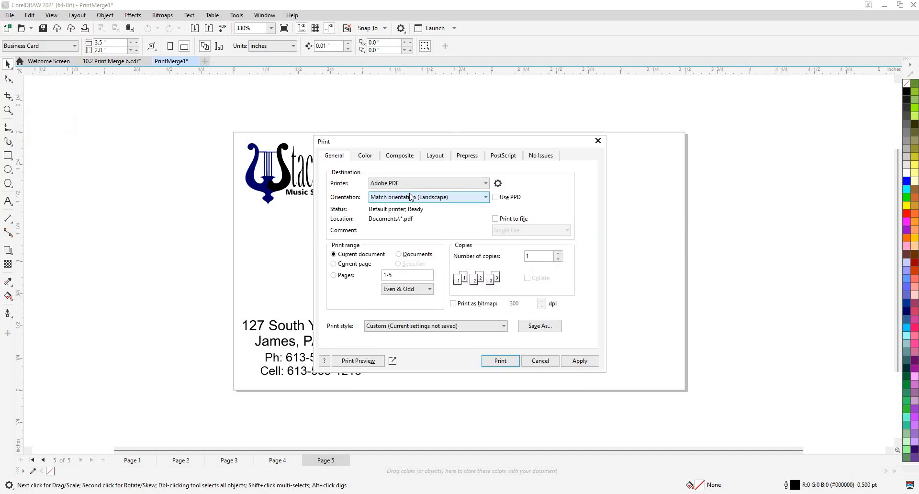
pyautogui.click(421, 183)
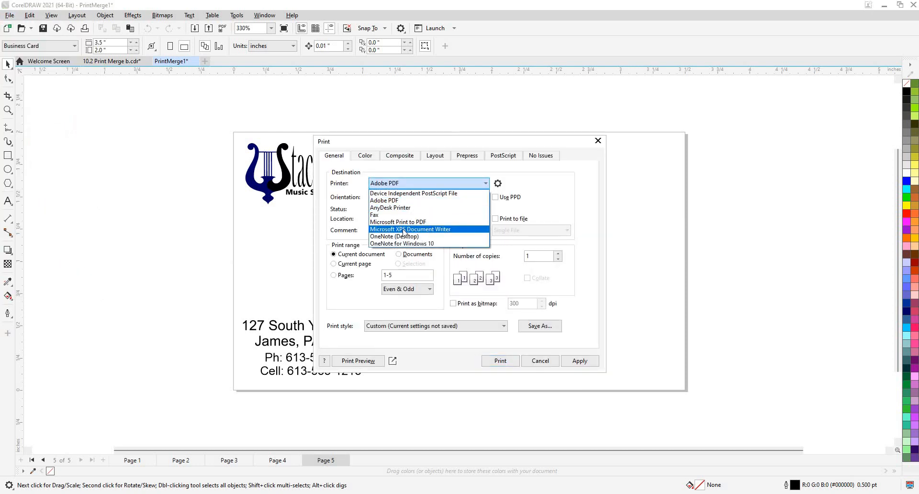
pyautogui.click(404, 229)
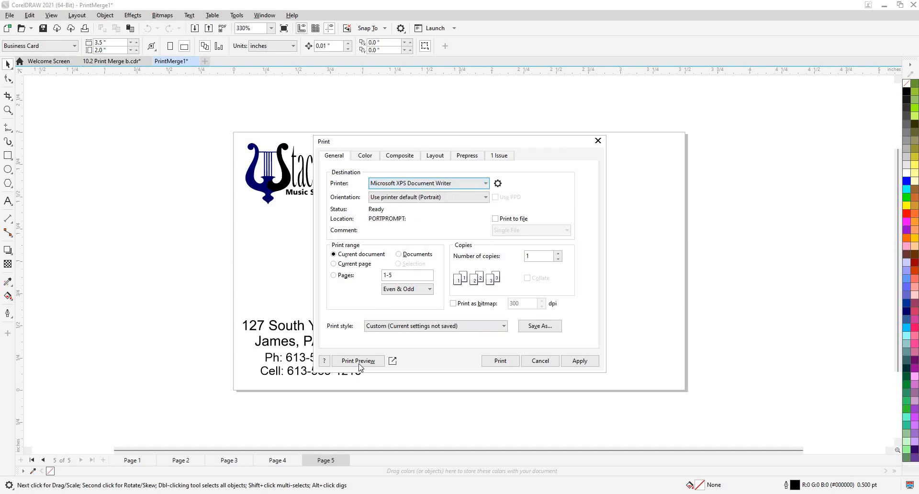
pyautogui.click(359, 363)
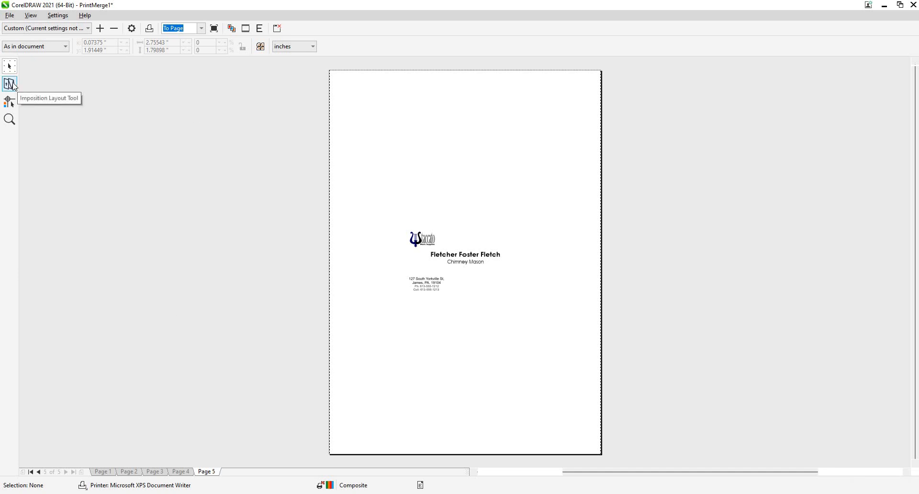
# Set the imposition layout to 2 cards across and 5 down
pyautogui.click(10, 84)
pyautogui.click(267, 42)
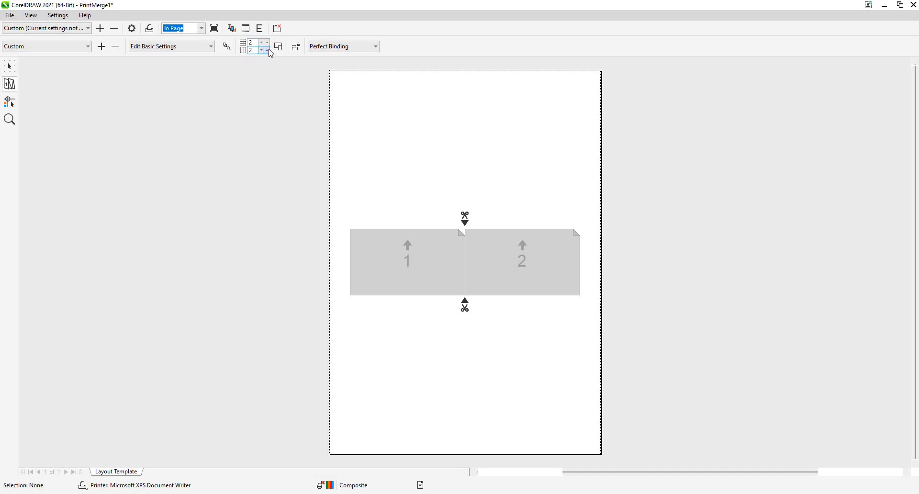
pyautogui.click(267, 50)
pyautogui.click(267, 50)
pyautogui.click(267, 50)
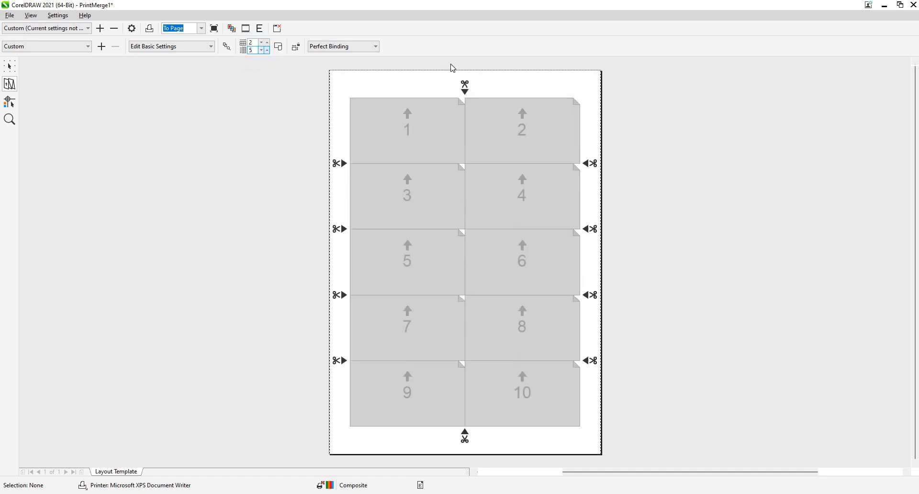
# Number the page placements so both cards in each row share a page, from 1 in the first row to 5 in the last
pyautogui.doubleClick(522, 132)
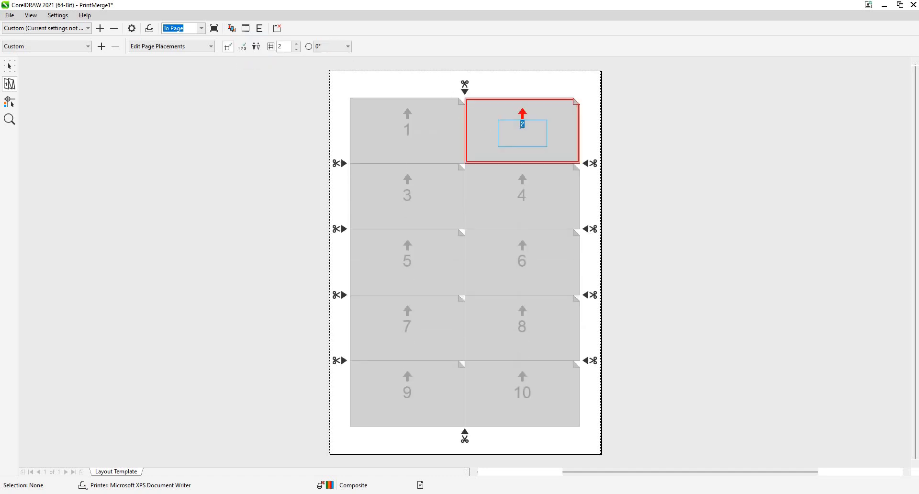
pyautogui.press('Tab')
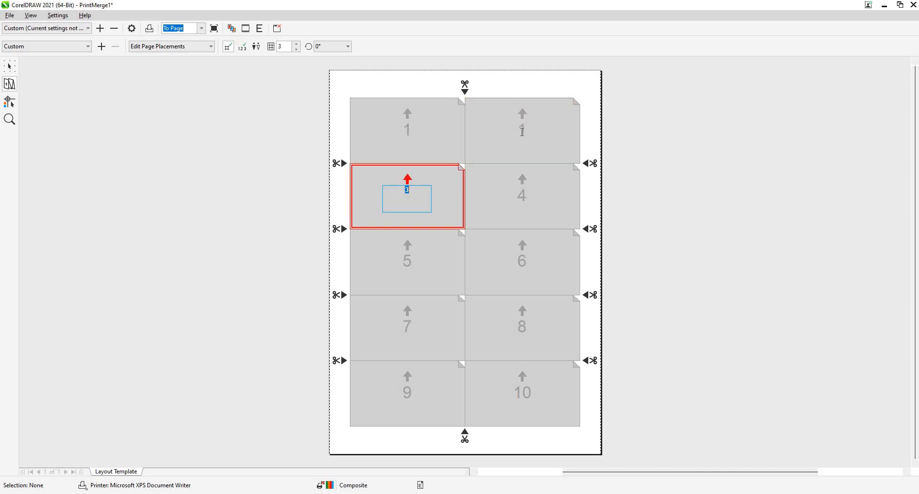
pyautogui.write('2')
pyautogui.press('Tab')
pyautogui.write('2')
pyautogui.press('Tab')
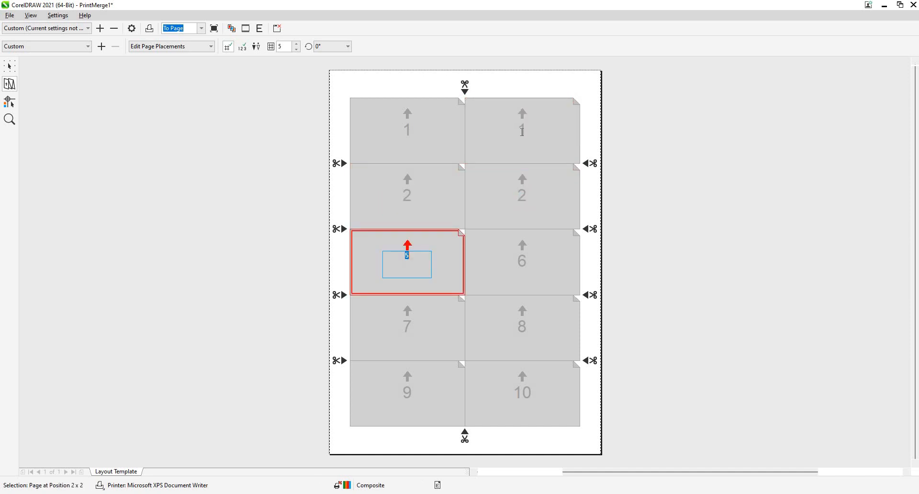
pyautogui.write('3')
pyautogui.press('Tab')
pyautogui.write('3')
pyautogui.press('Tab')
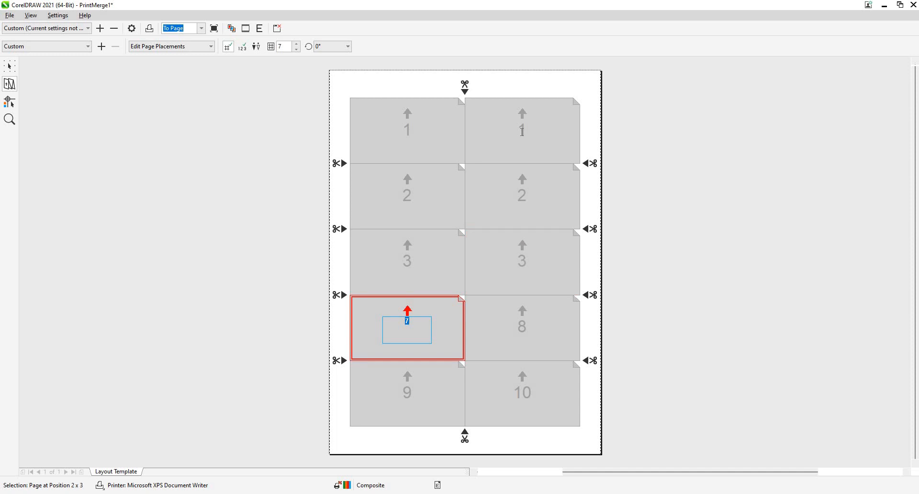
pyautogui.write('4')
pyautogui.press('Tab')
pyautogui.write('4')
pyautogui.press('Tab')
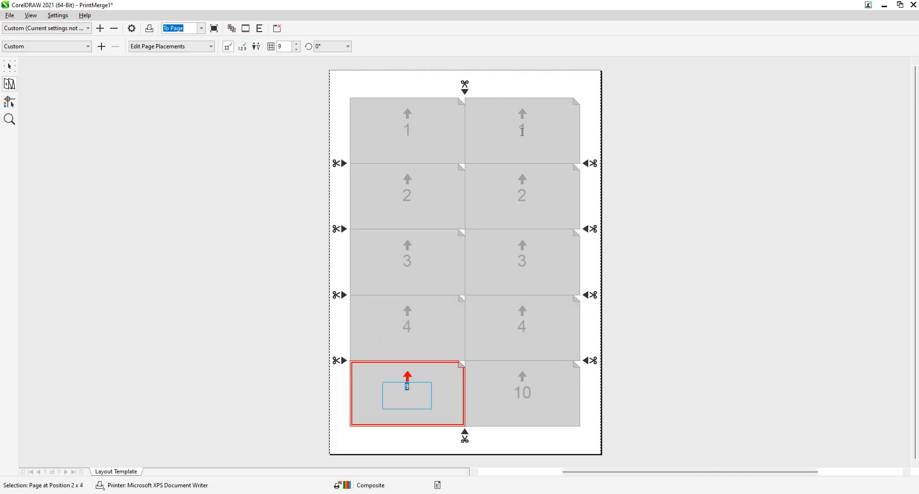
pyautogui.write('5')
pyautogui.press('Tab')
pyautogui.write('5')
pyautogui.press('Tab')
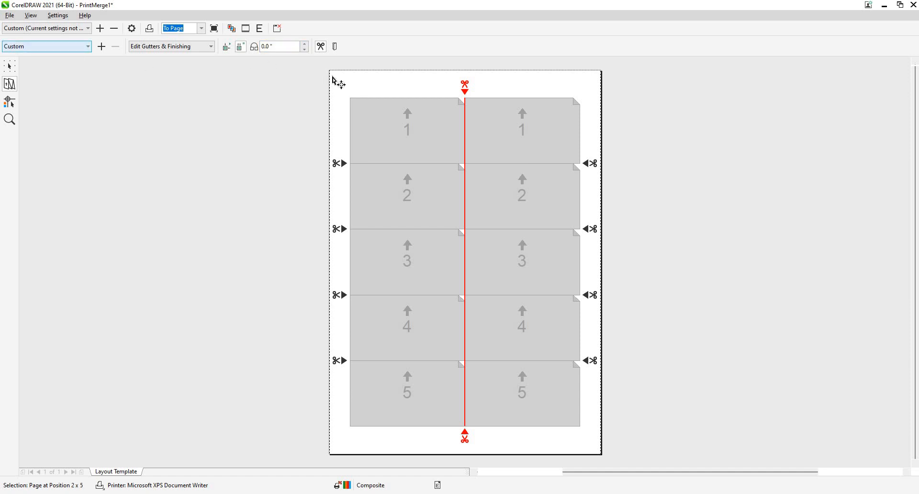
# Set the vertical gutter between the two card columns to 0.1 inch
pyautogui.click(188, 50)
pyautogui.click(304, 46)
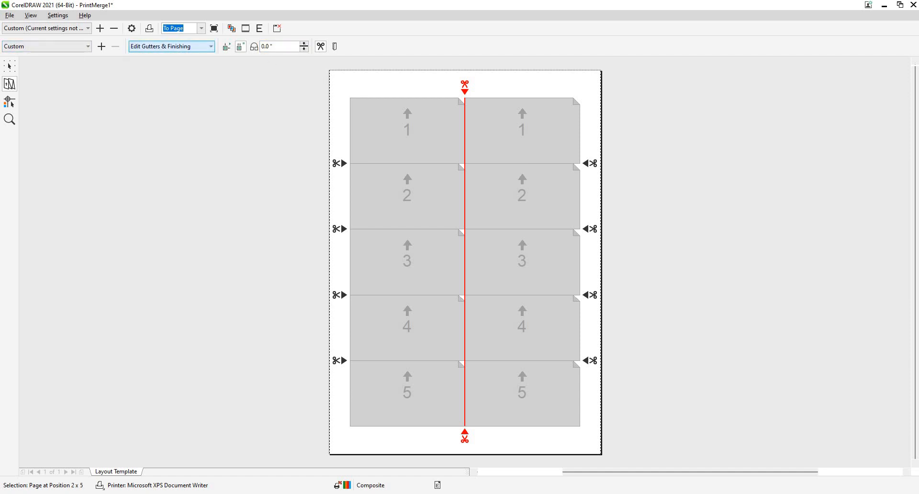
pyautogui.click(304, 47)
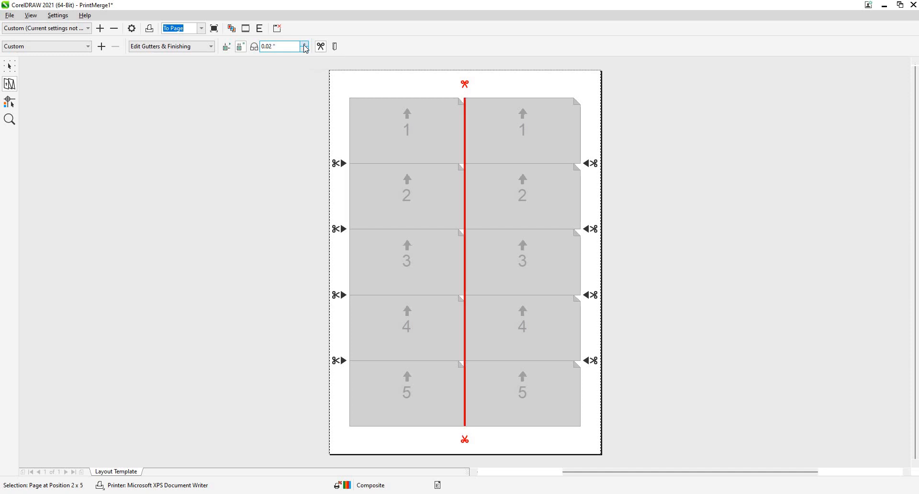
pyautogui.click(304, 47)
pyautogui.click(304, 47)
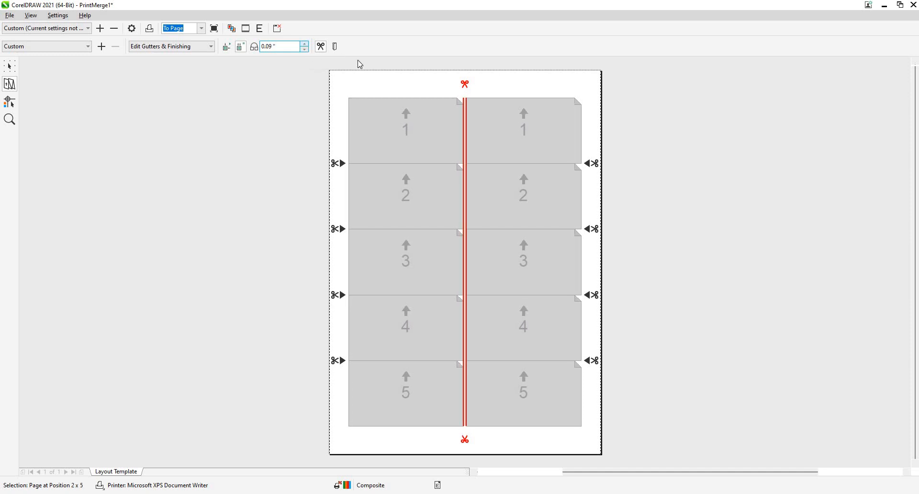
pyautogui.click(304, 44)
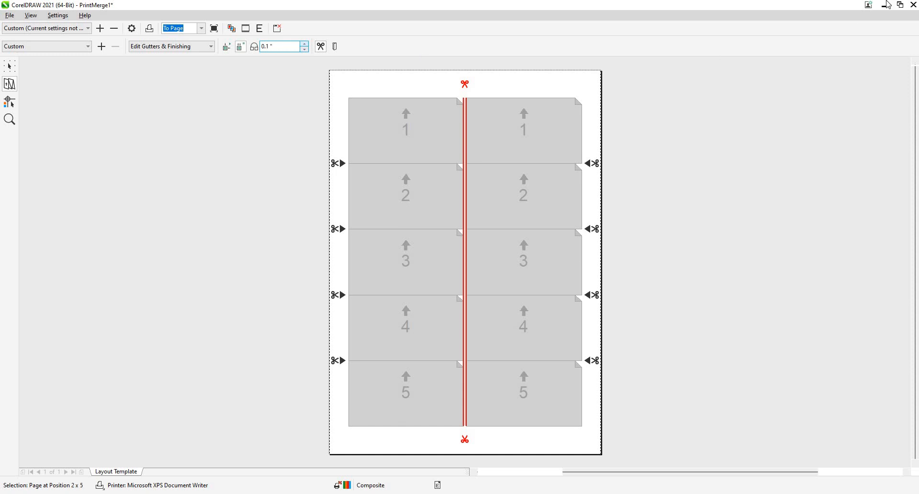
# Leave the imposition layout, apply the print settings and preview the imposed business cards
pyautogui.click(913, 7)
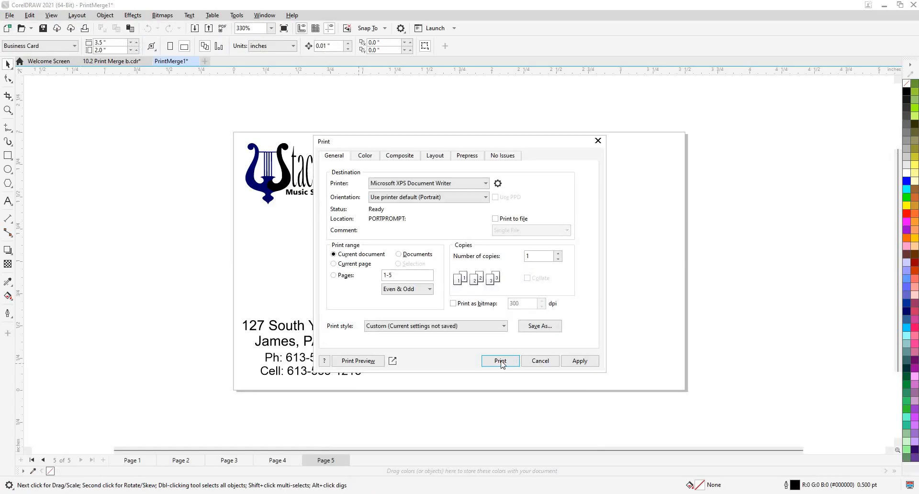
pyautogui.click(574, 365)
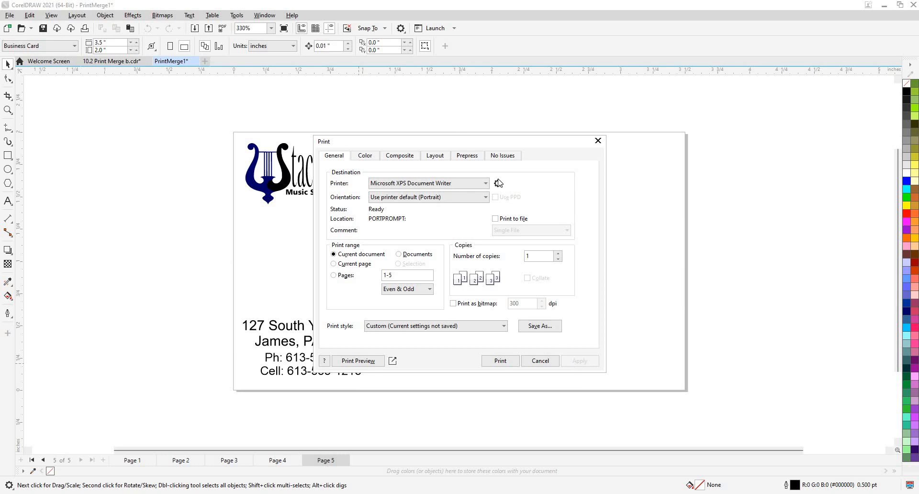
pyautogui.click(358, 361)
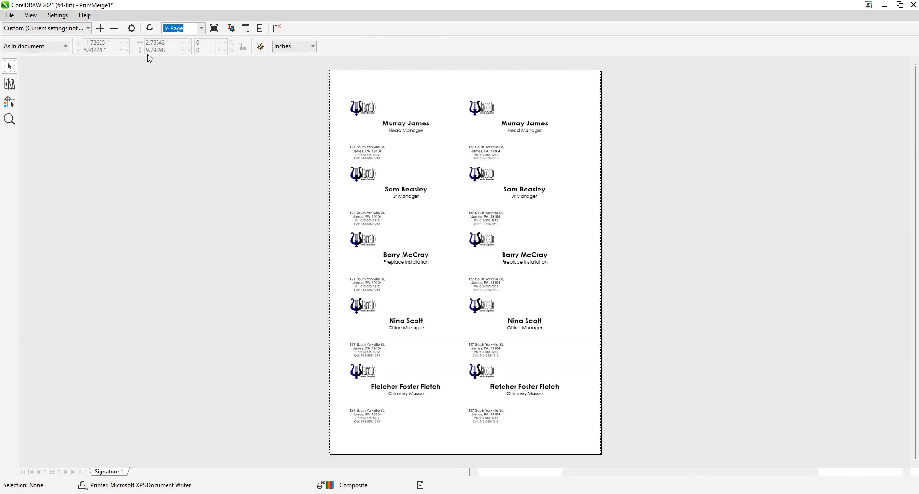
# Check the print options from the preview, then return to the merged document without printing
pyautogui.click(130, 29)
pyautogui.click(508, 364)
pyautogui.click(913, 5)
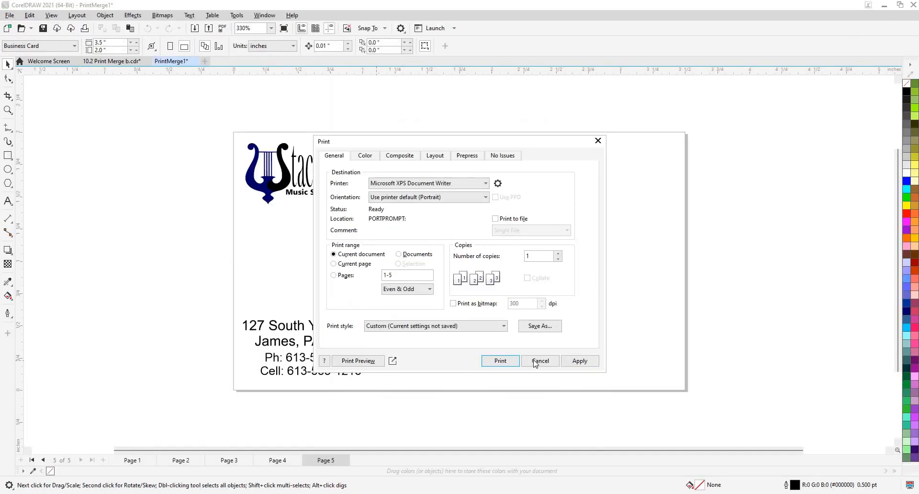
pyautogui.click(535, 362)
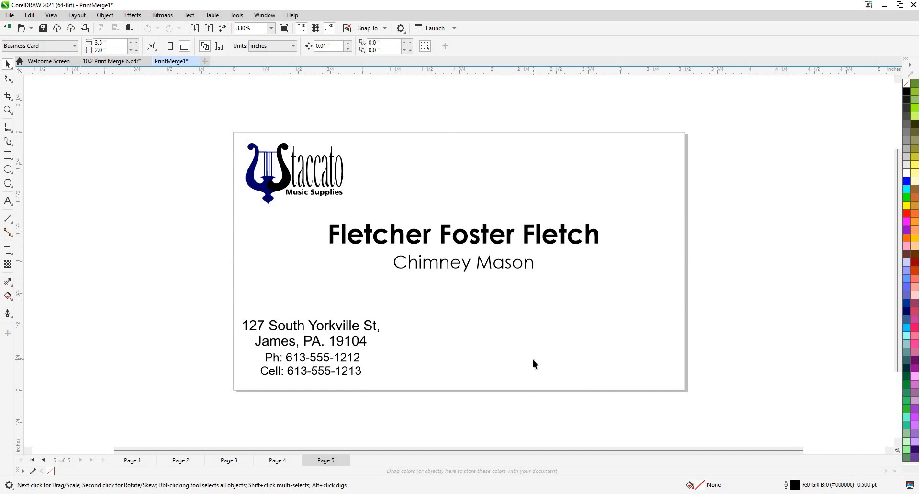